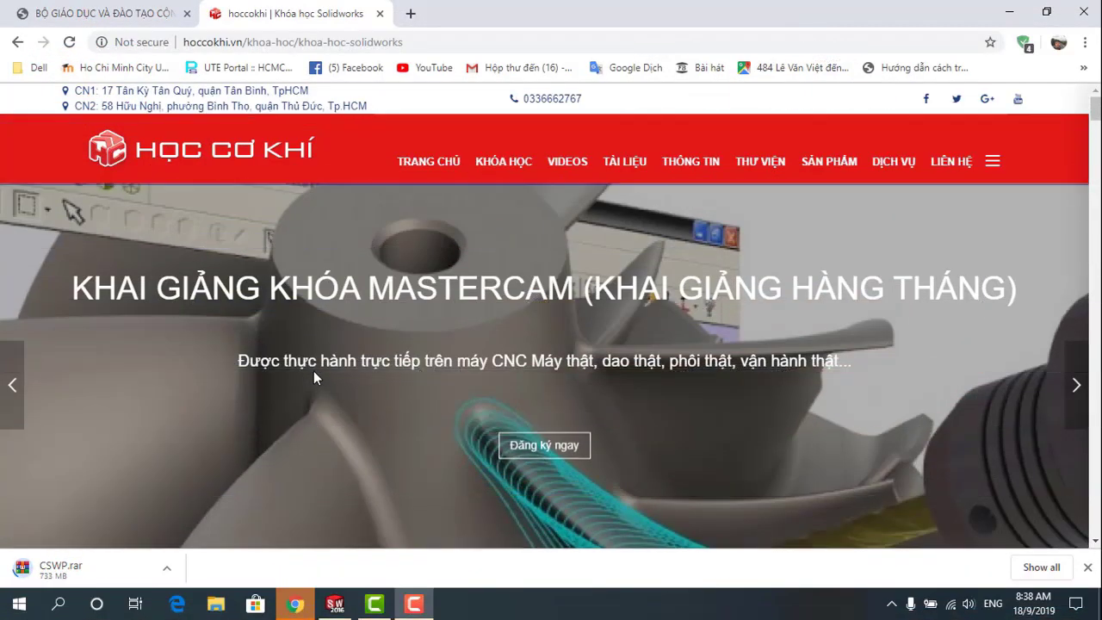
- Browse the hoccokhi Solidworks course page, then switch to the downloaded project-plan PDF tab
scroll(314, 376, down, 3)
scroll(313, 376, down, 2)
scroll(313, 376, down, 1)
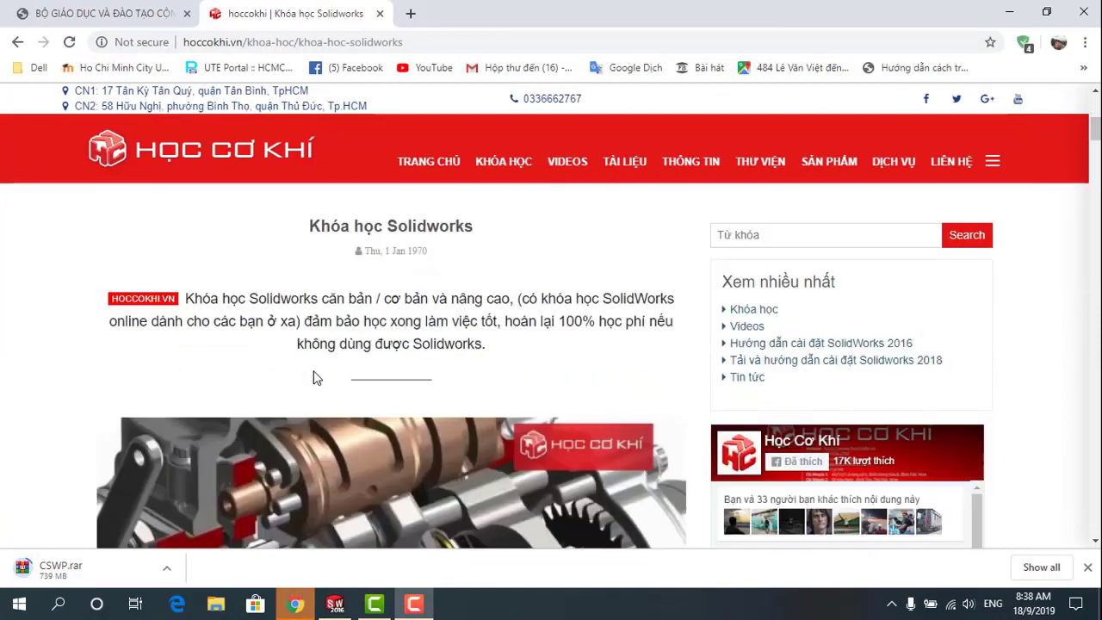
scroll(313, 376, down, 3)
scroll(313, 377, down, 3)
scroll(314, 376, down, 3)
scroll(313, 376, down, 3)
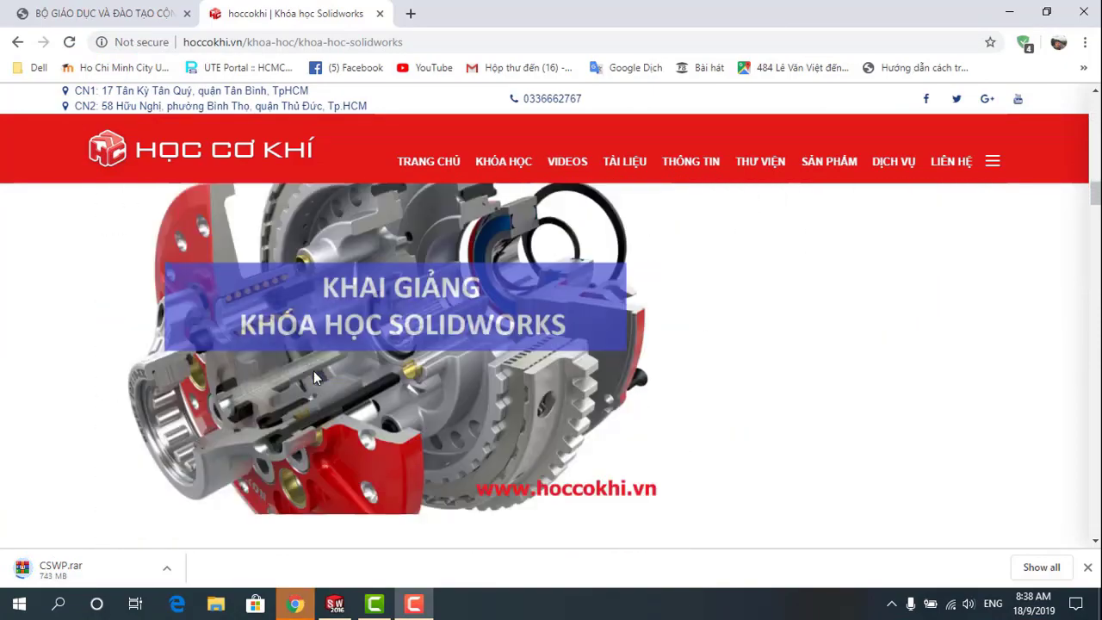
scroll(313, 376, down, 4)
scroll(315, 376, down, 3)
scroll(315, 376, down, 3)
scroll(315, 376, down, 3)
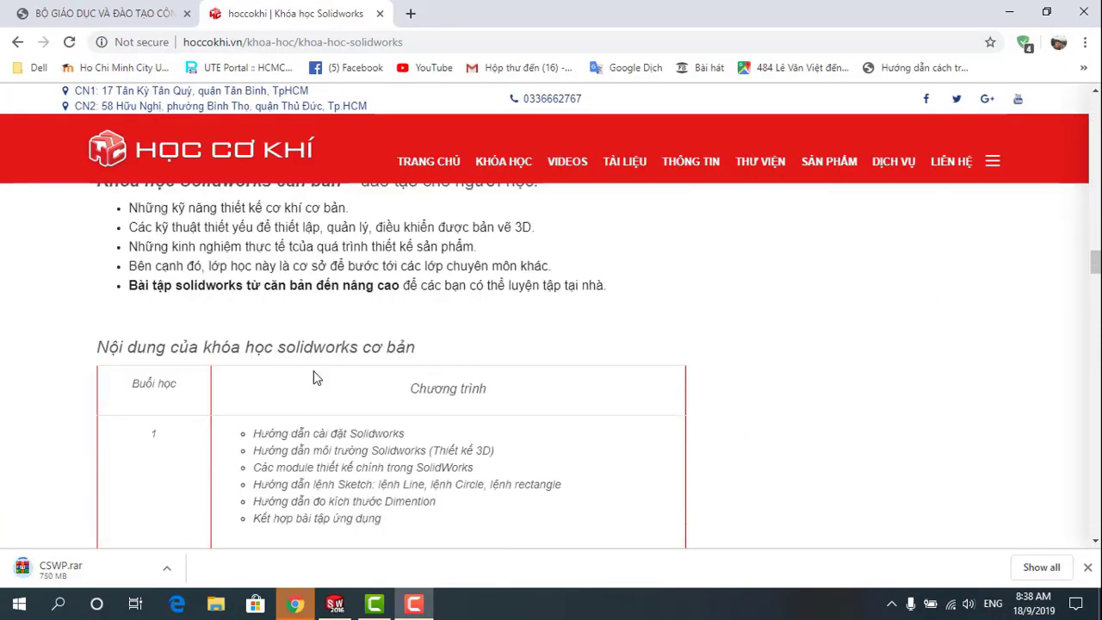
scroll(315, 376, down, 4)
scroll(315, 376, down, 4)
scroll(315, 376, down, 4)
scroll(315, 376, down, 3)
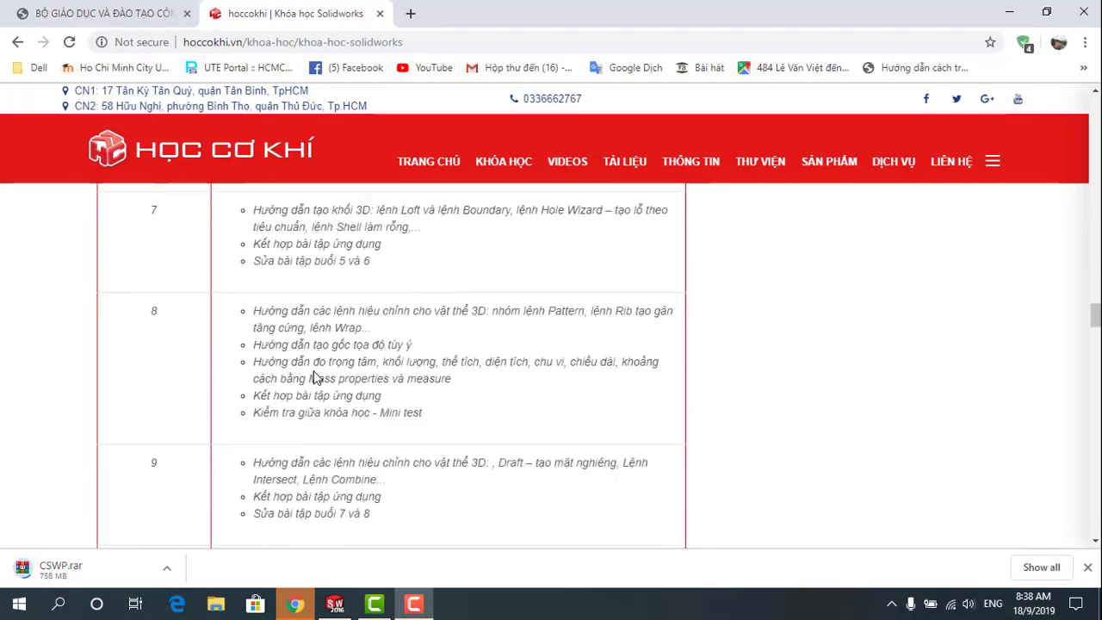
scroll(315, 376, down, 4)
scroll(315, 376, down, 3)
scroll(315, 376, down, 3)
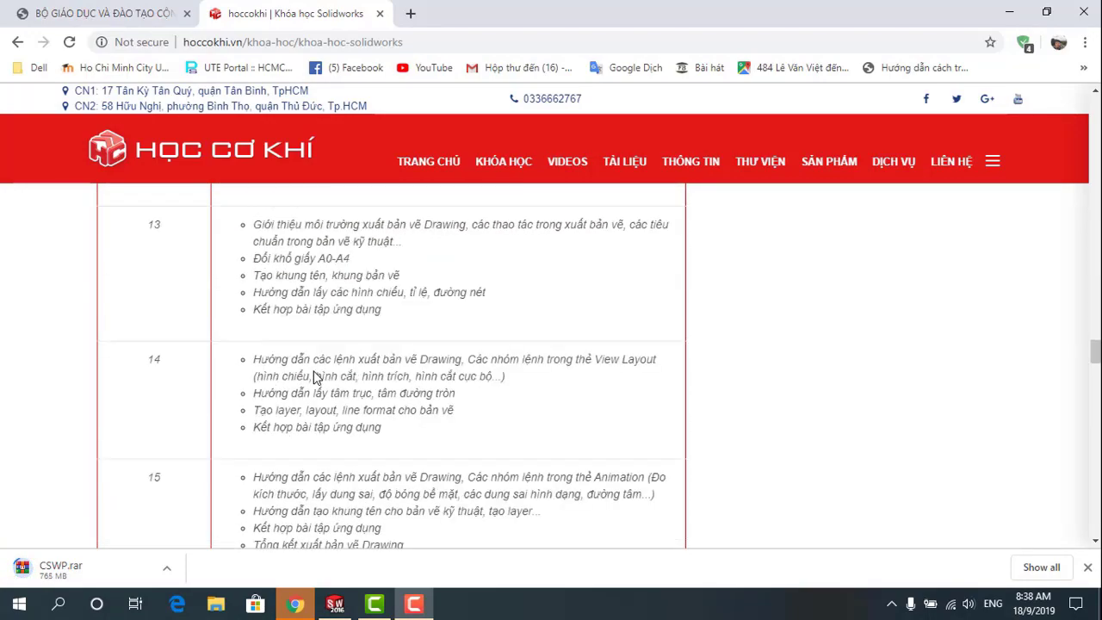
scroll(315, 376, down, 2)
scroll(315, 376, up, 2)
scroll(315, 376, up, 5)
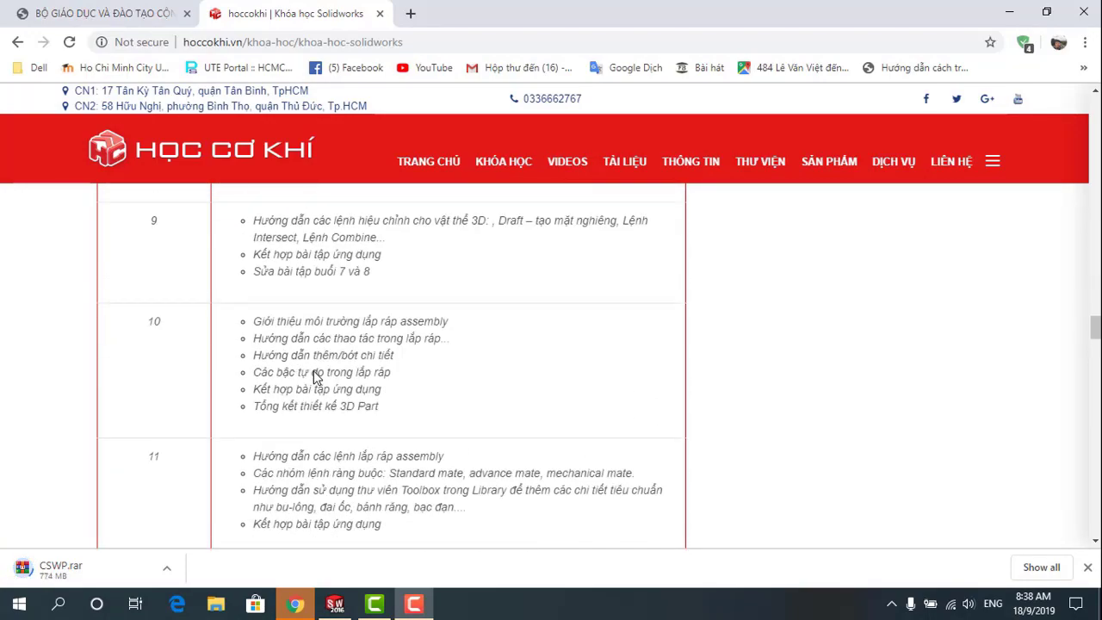
scroll(315, 377, up, 4)
scroll(315, 377, up, 1)
scroll(315, 376, up, 5)
scroll(315, 376, up, 4)
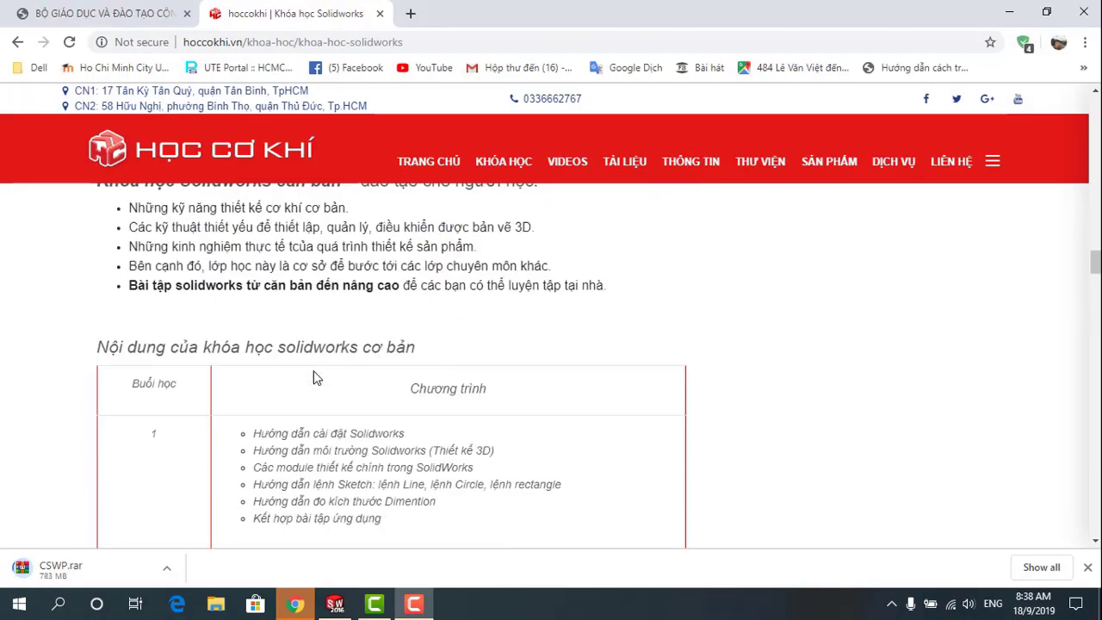
scroll(315, 376, up, 3)
scroll(315, 376, up, 2)
scroll(313, 379, up, 5)
scroll(313, 379, up, 5)
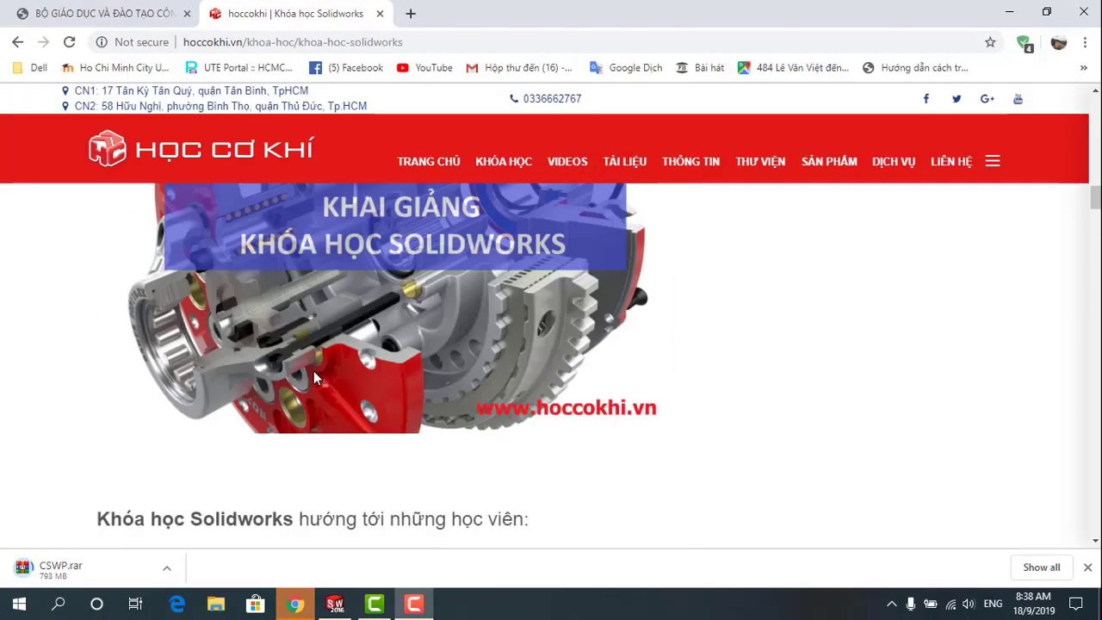
scroll(313, 379, up, 5)
scroll(314, 379, up, 3)
scroll(313, 379, up, 3)
scroll(314, 379, up, 3)
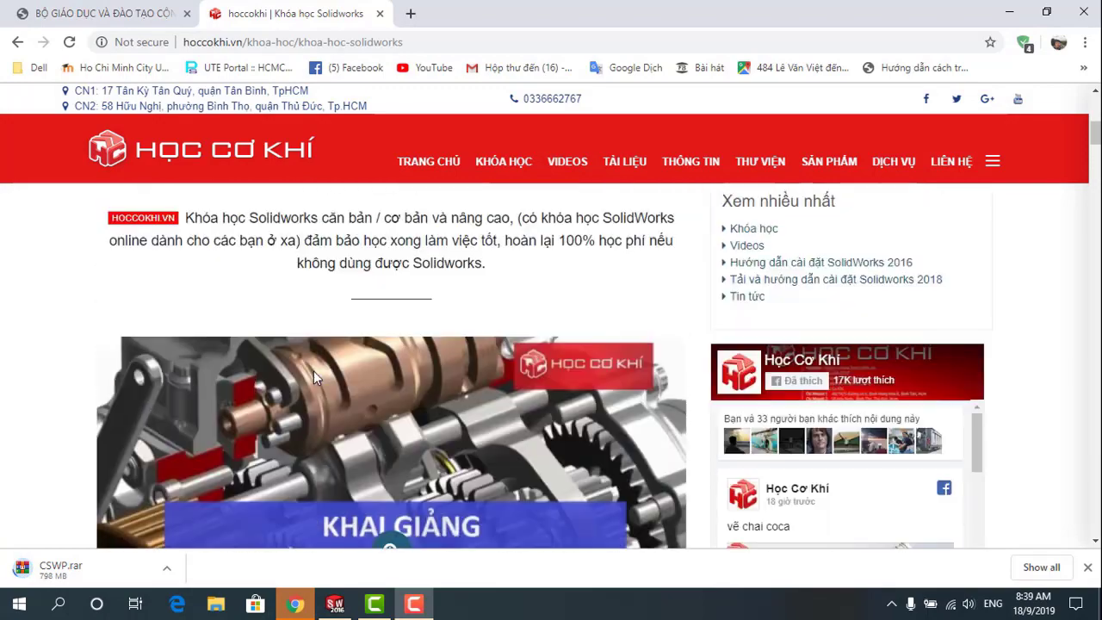
scroll(314, 376, up, 2)
scroll(313, 376, up, 3)
scroll(314, 376, up, 1)
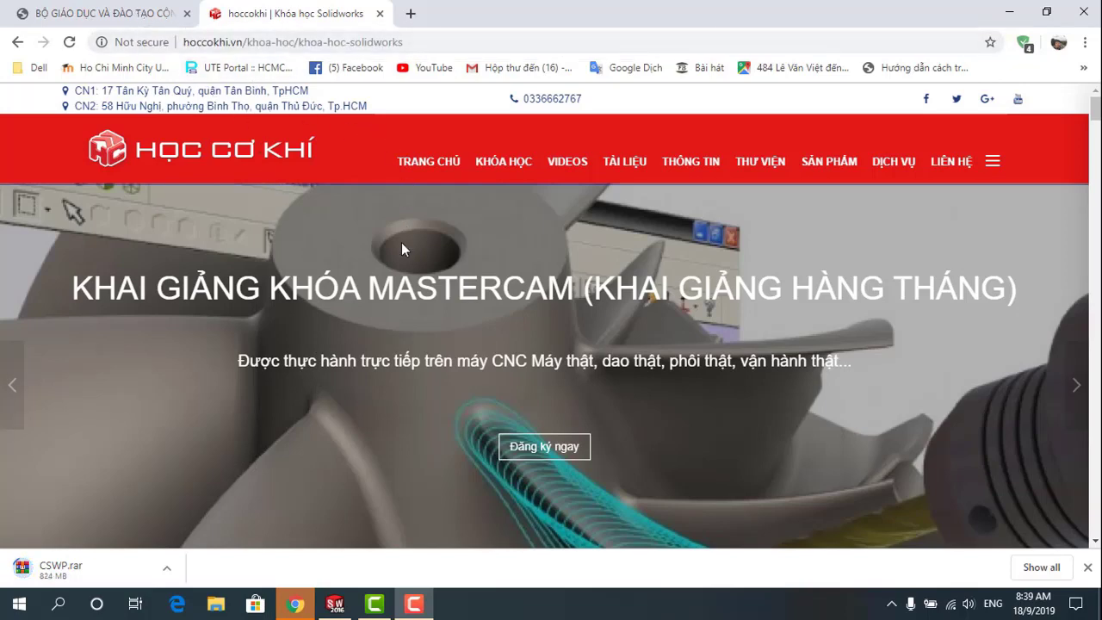
click(121, 12)
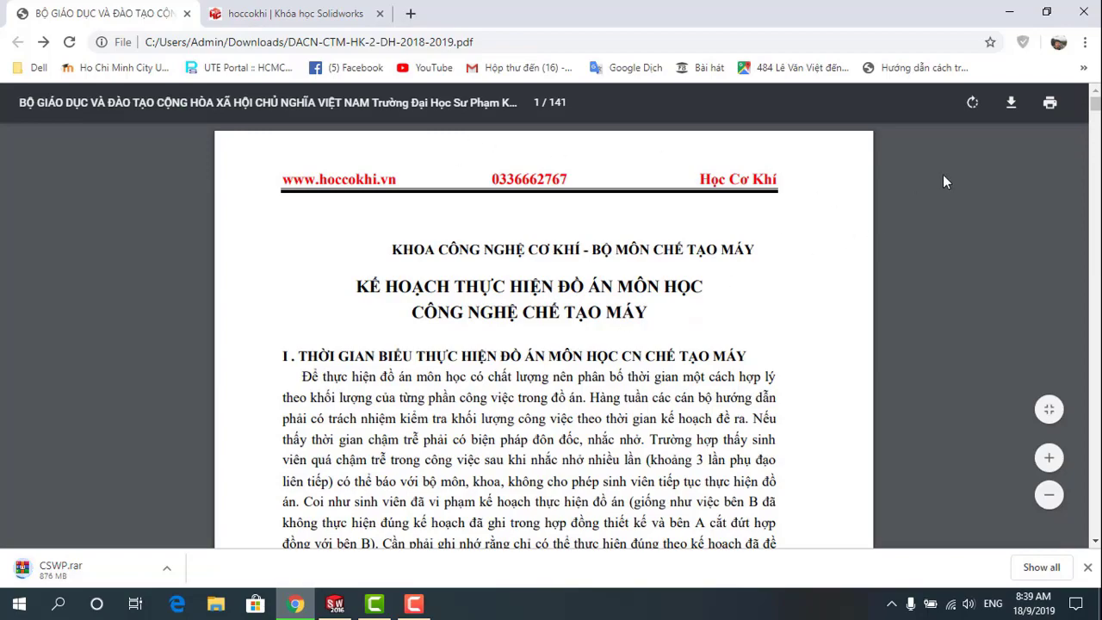
- Scroll the PDF to topic 5's part drawing and bring SOLIDWORKS 2016 forward
drag(1095, 114, 1095, 123)
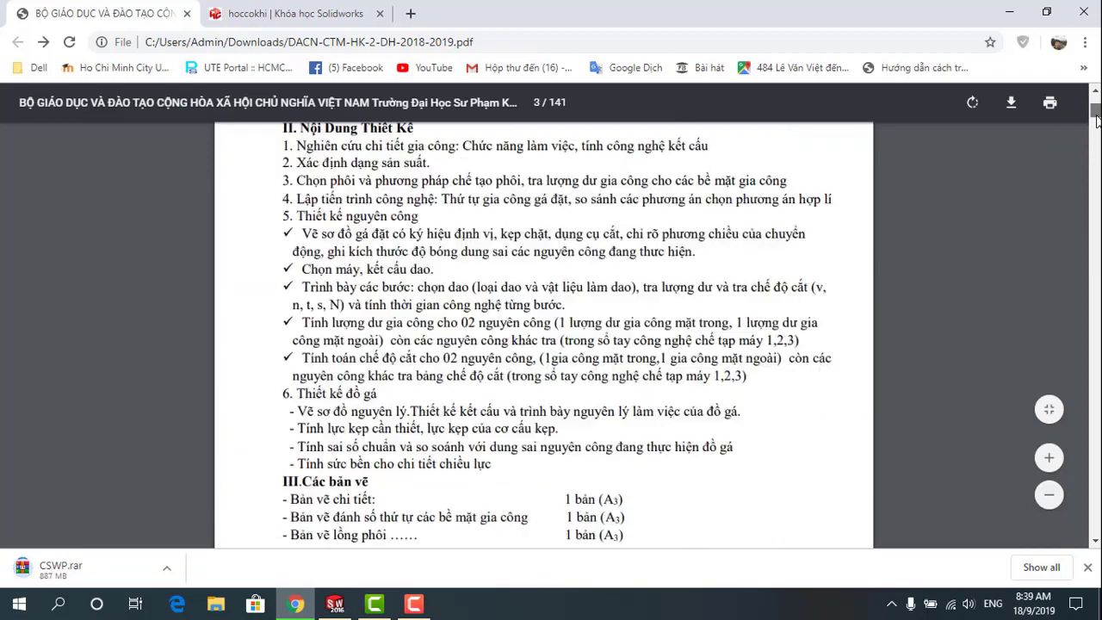
scroll(732, 246, down, 5)
scroll(675, 306, down, 5)
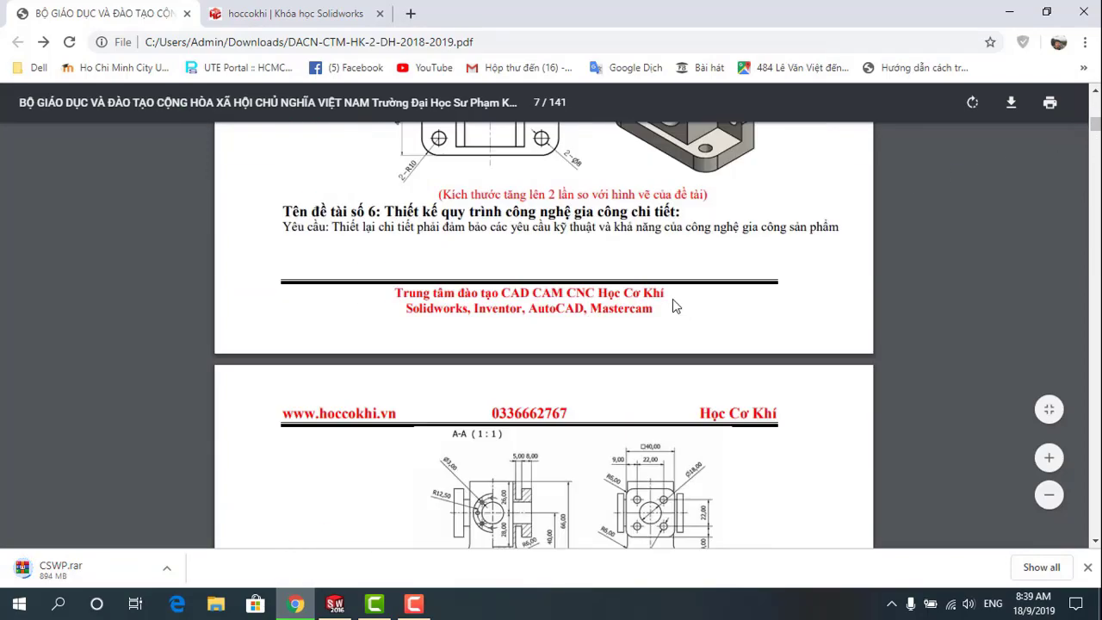
scroll(487, 209, up, 4)
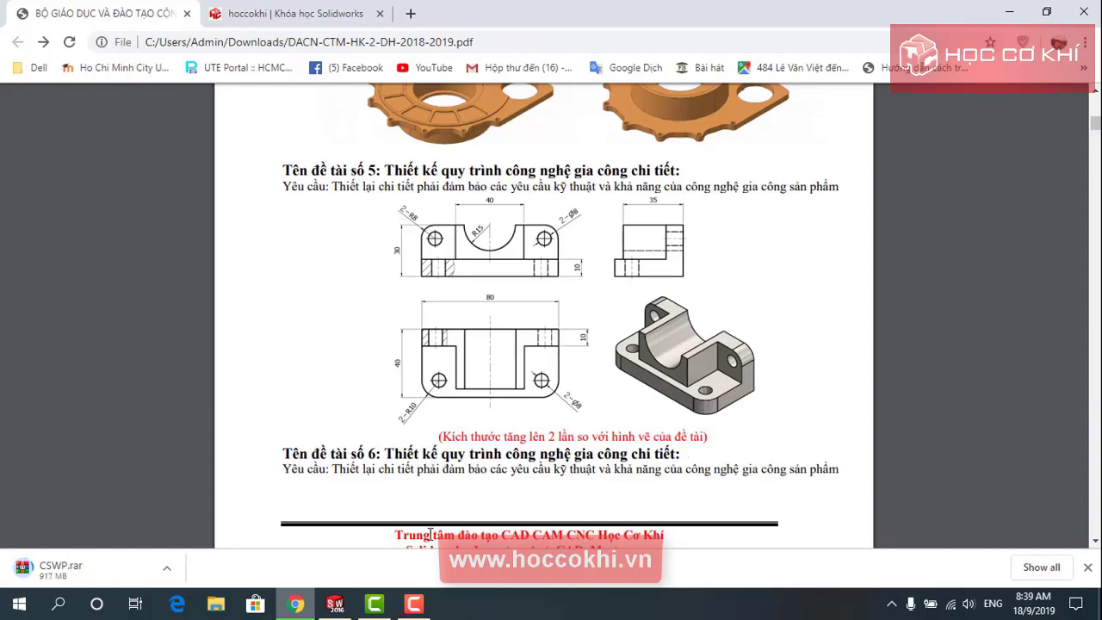
click(335, 604)
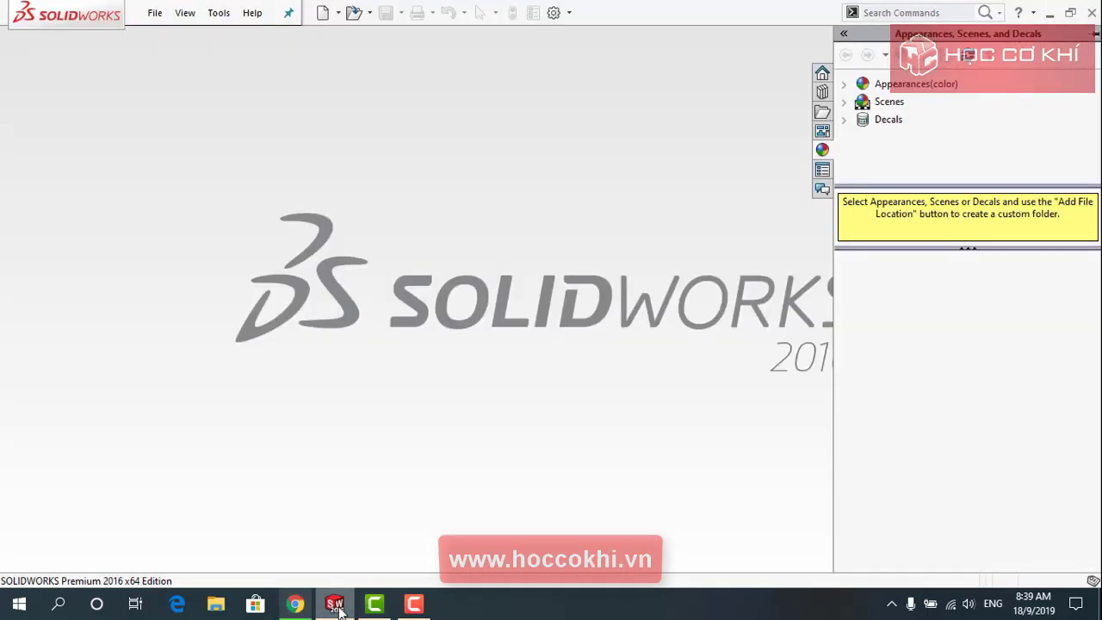
- Create new part Part1 and begin Sketch1 on the Top Plane, referring to the PDF
click(323, 13)
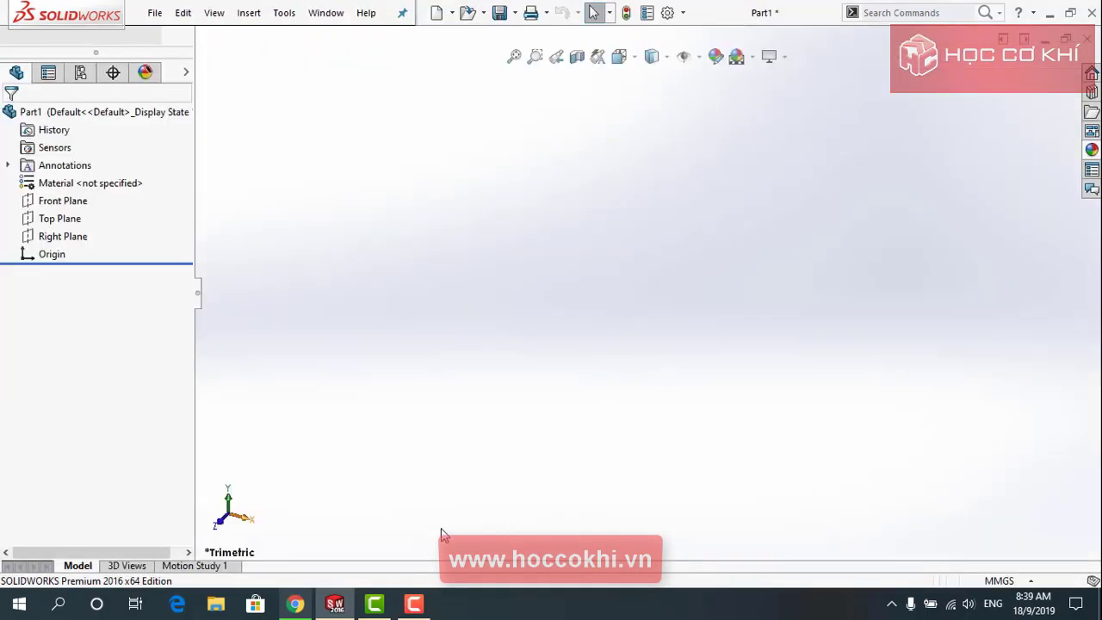
key(alt+Tab)
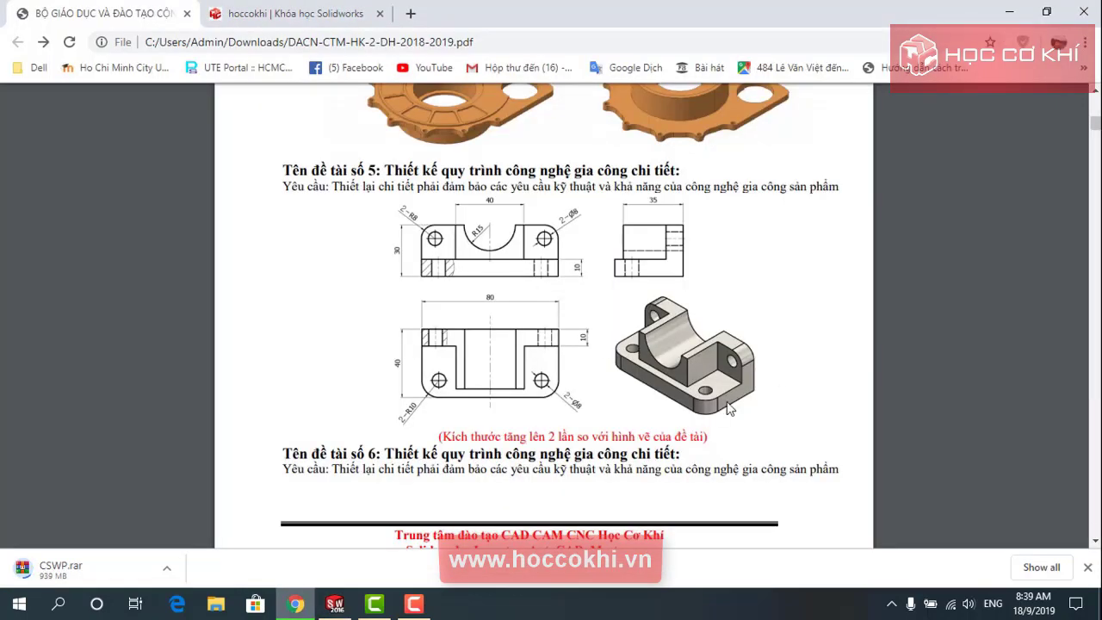
key(alt+Tab)
click(67, 291)
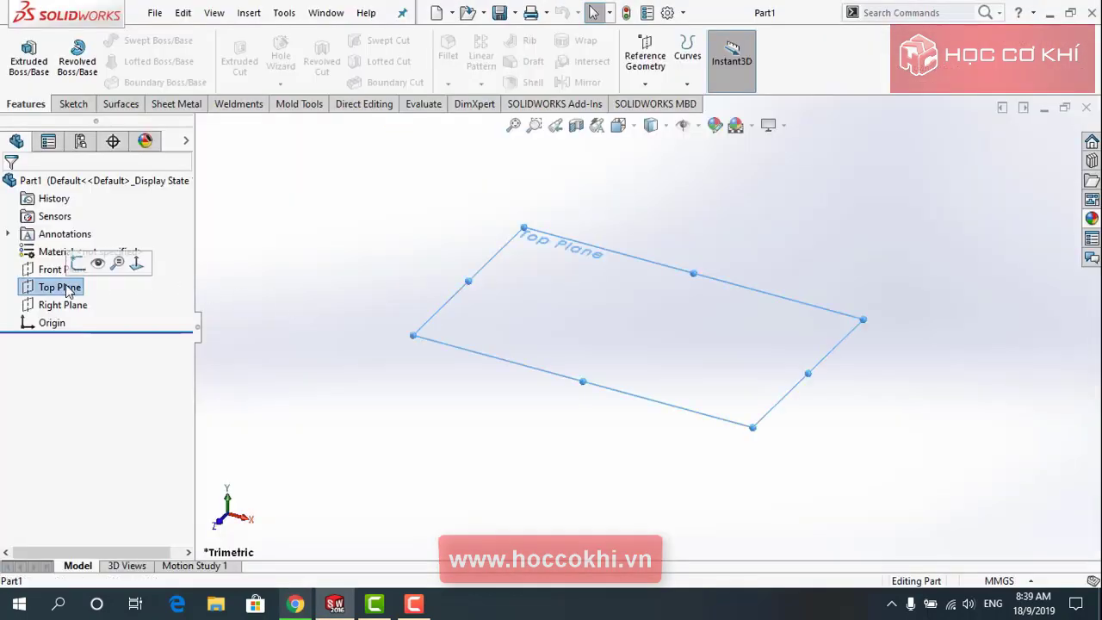
click(78, 263)
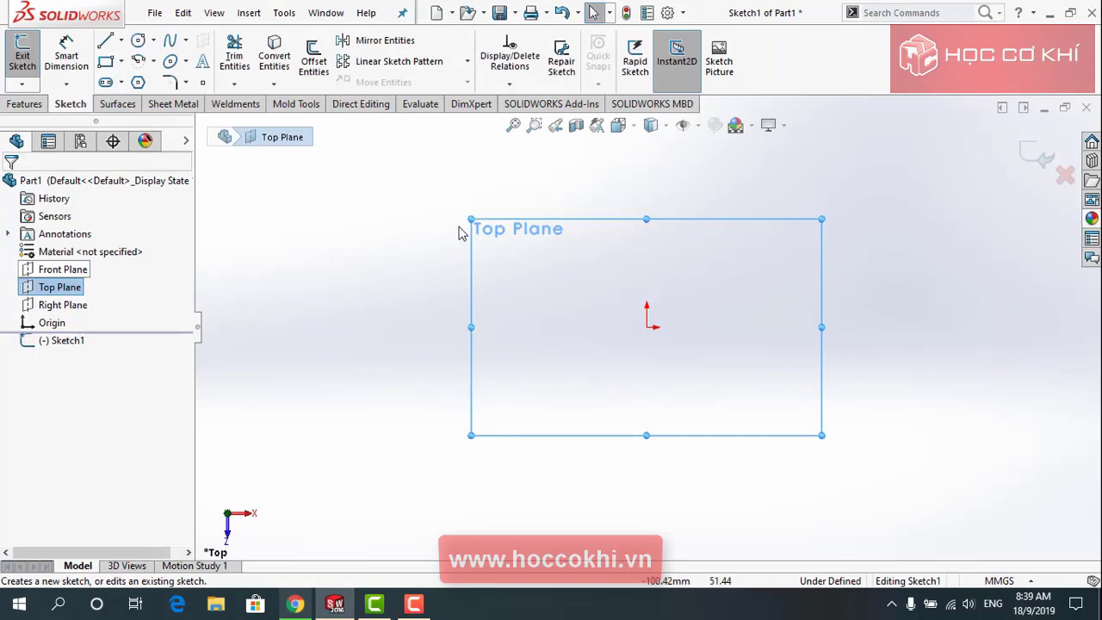
key(alt+Tab)
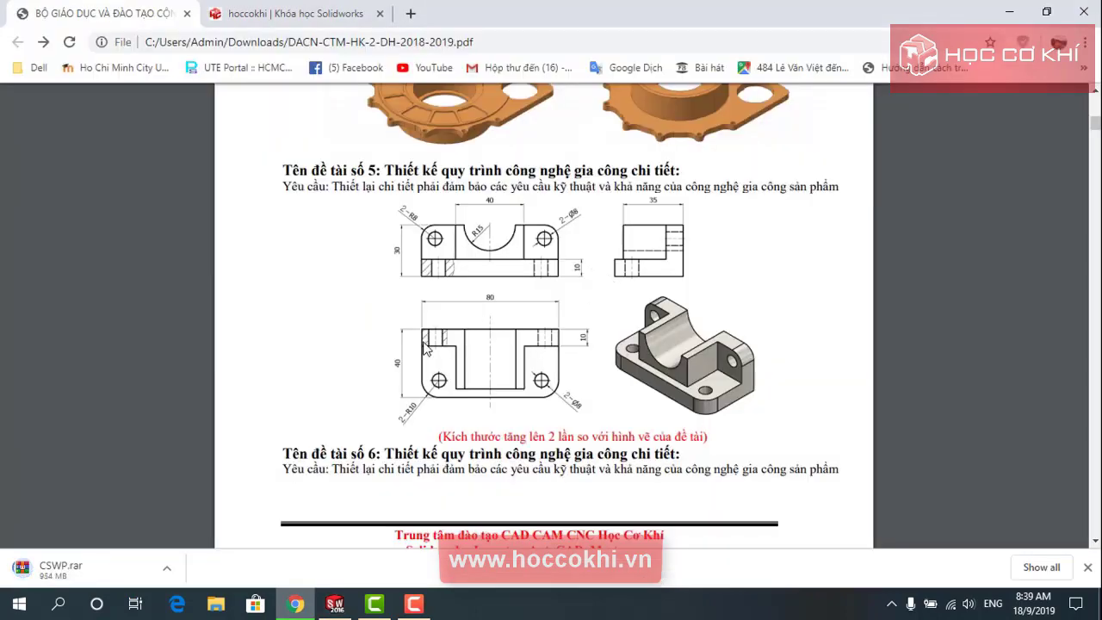
key(alt+Tab)
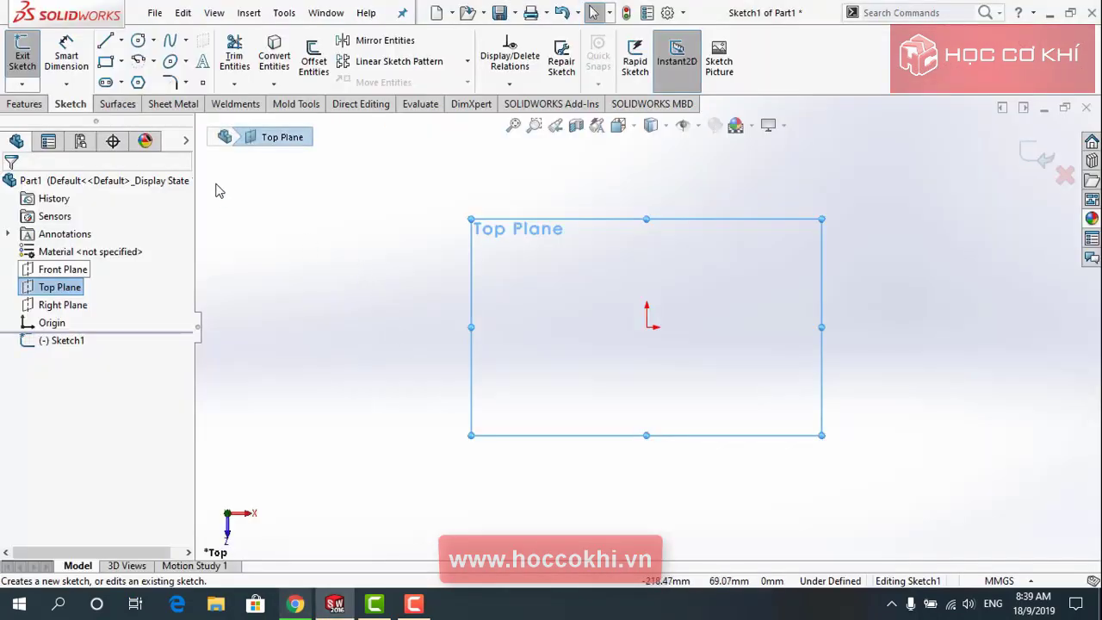
- Draw a vertical centerline running down from the origin
click(121, 41)
click(138, 79)
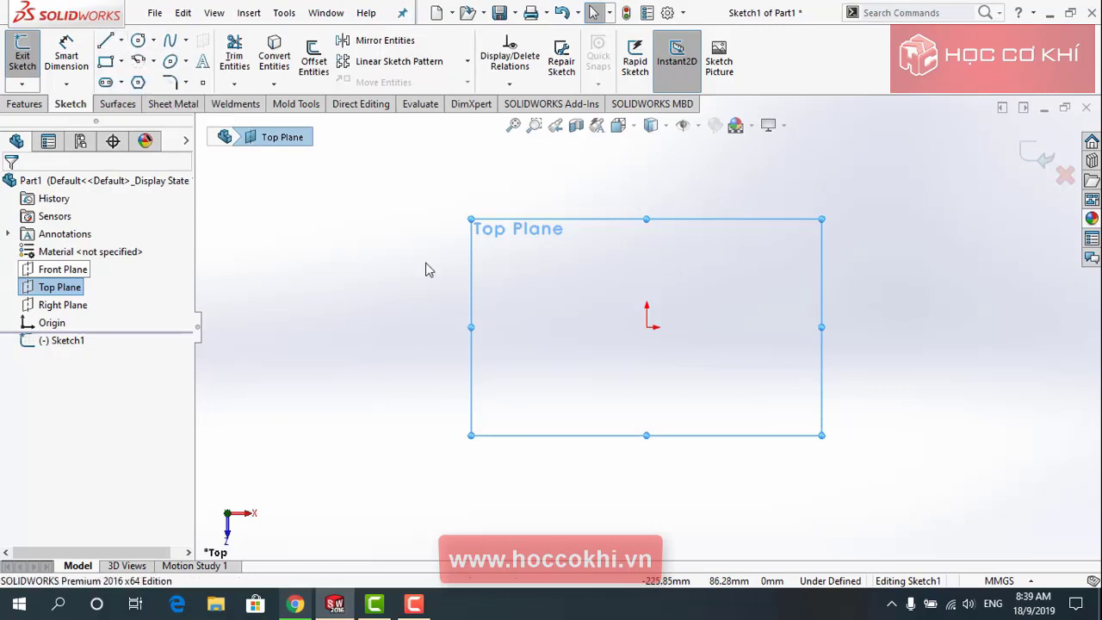
click(648, 327)
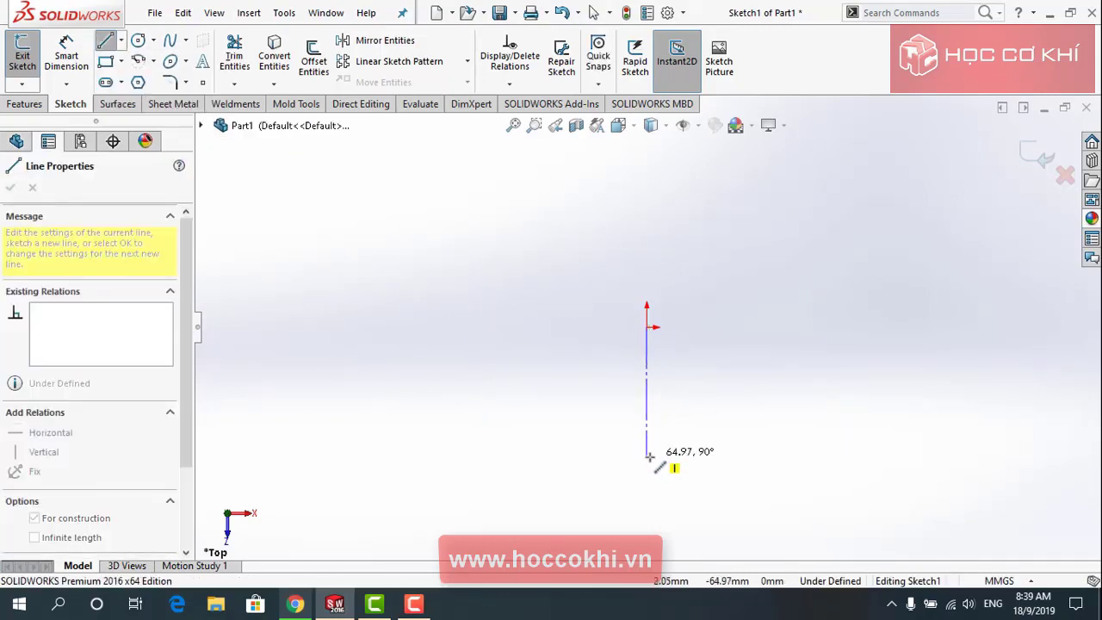
click(648, 456)
key(Escape)
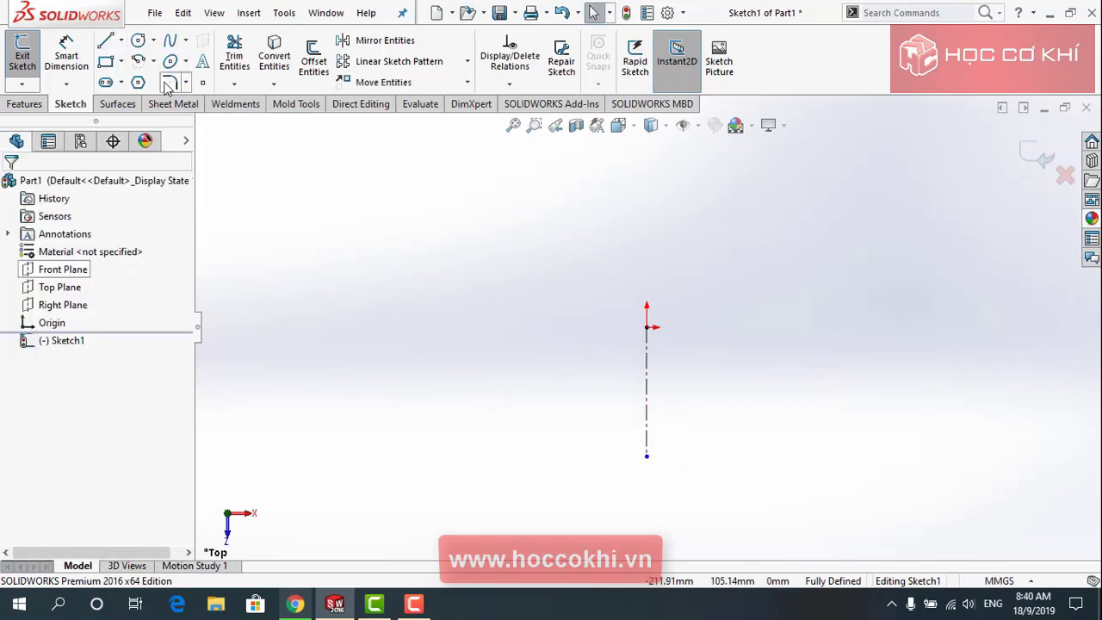
- Draw the rectangle's left half as top, left and bottom lines ending on the centerline
click(112, 43)
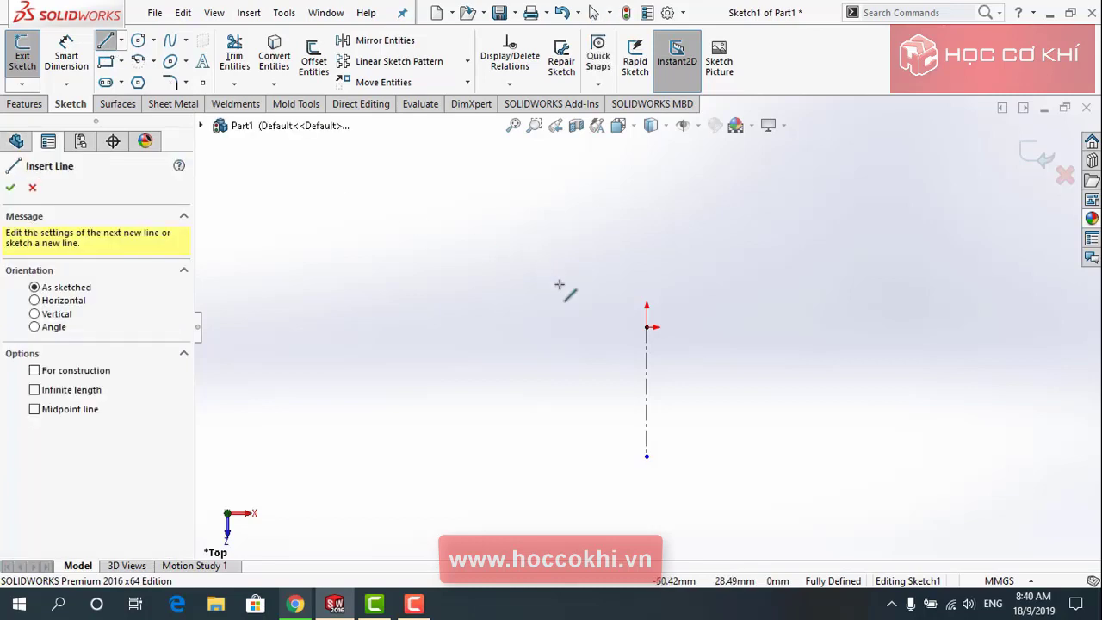
click(646, 327)
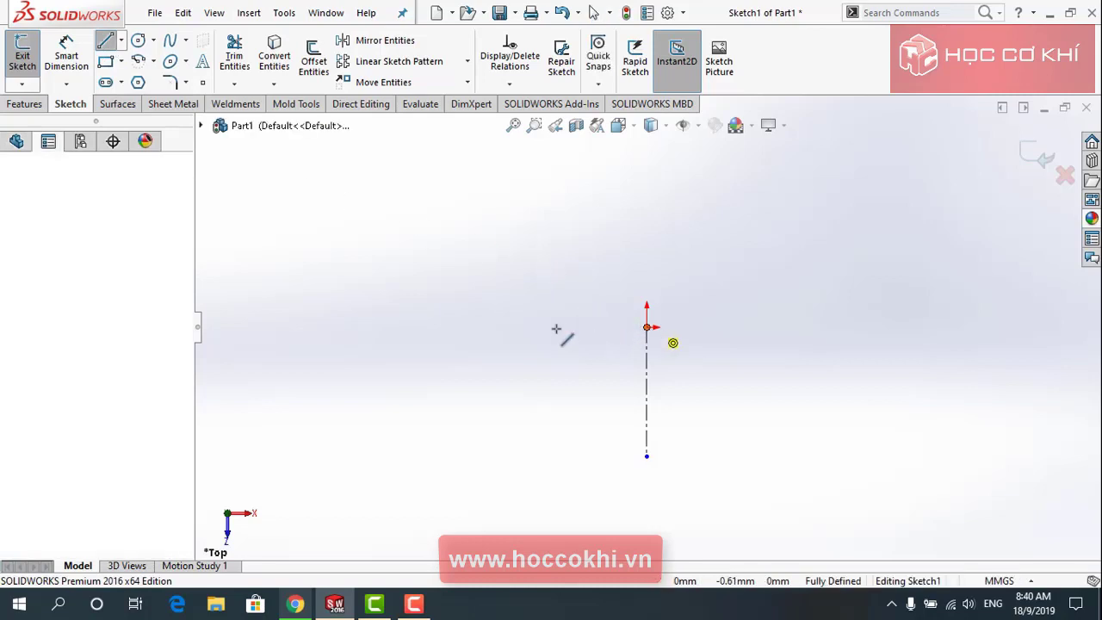
click(481, 327)
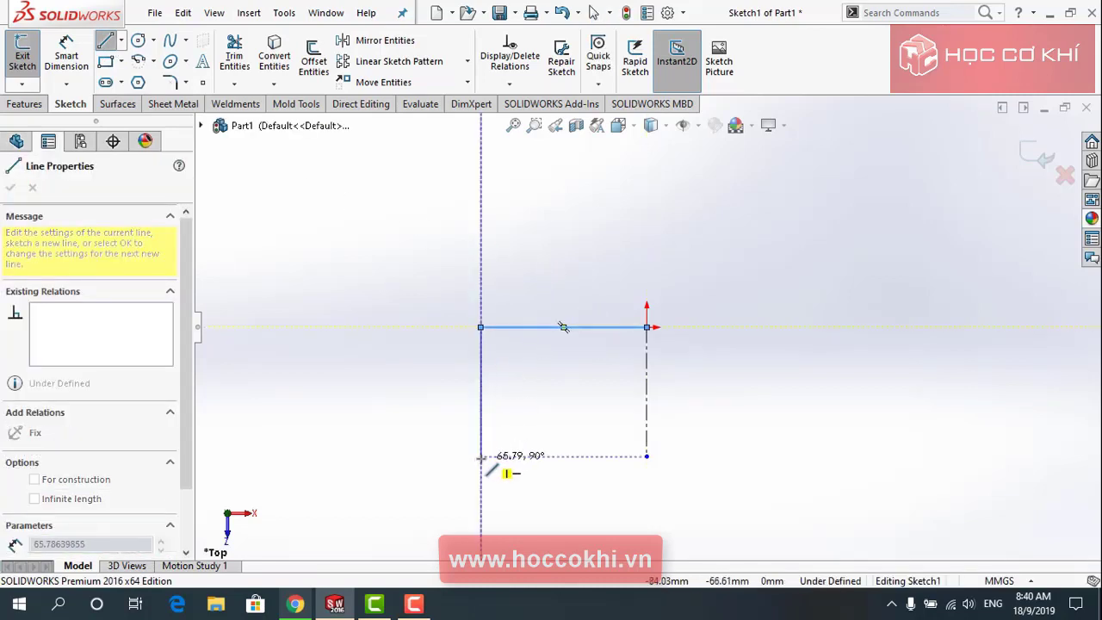
click(482, 457)
click(647, 456)
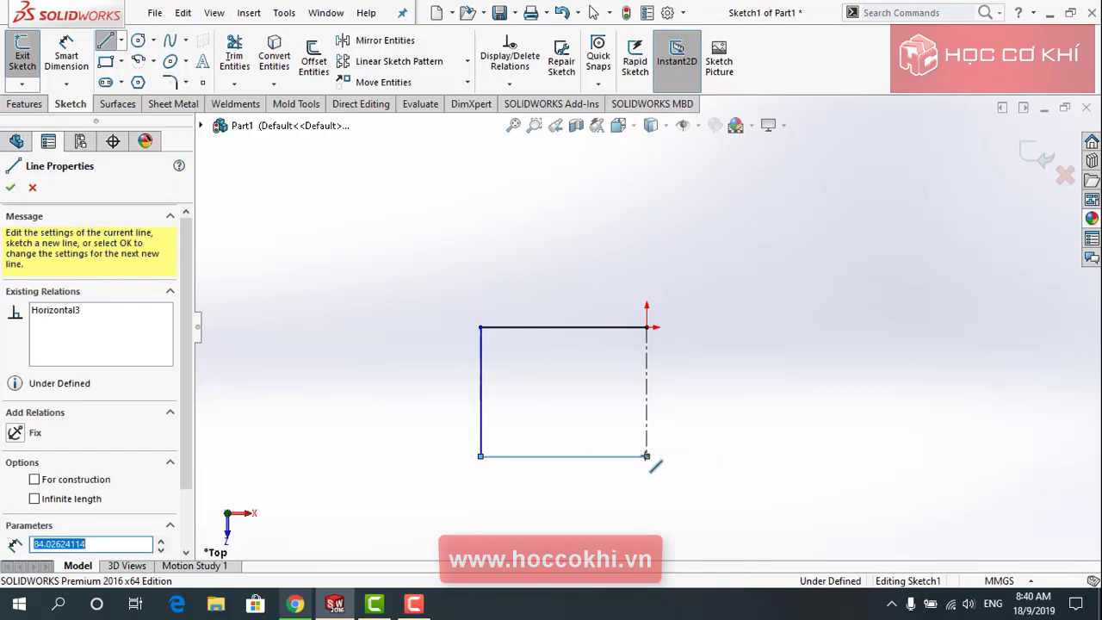
key(Escape)
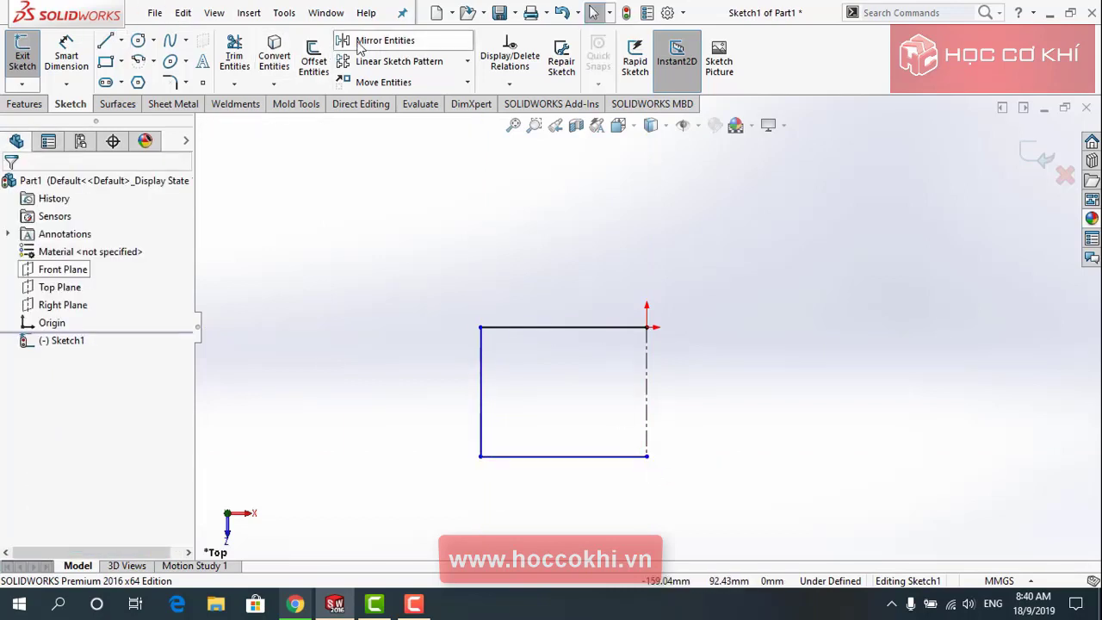
- Mirror the top, left and bottom lines about the centerline, keeping Copy
click(362, 40)
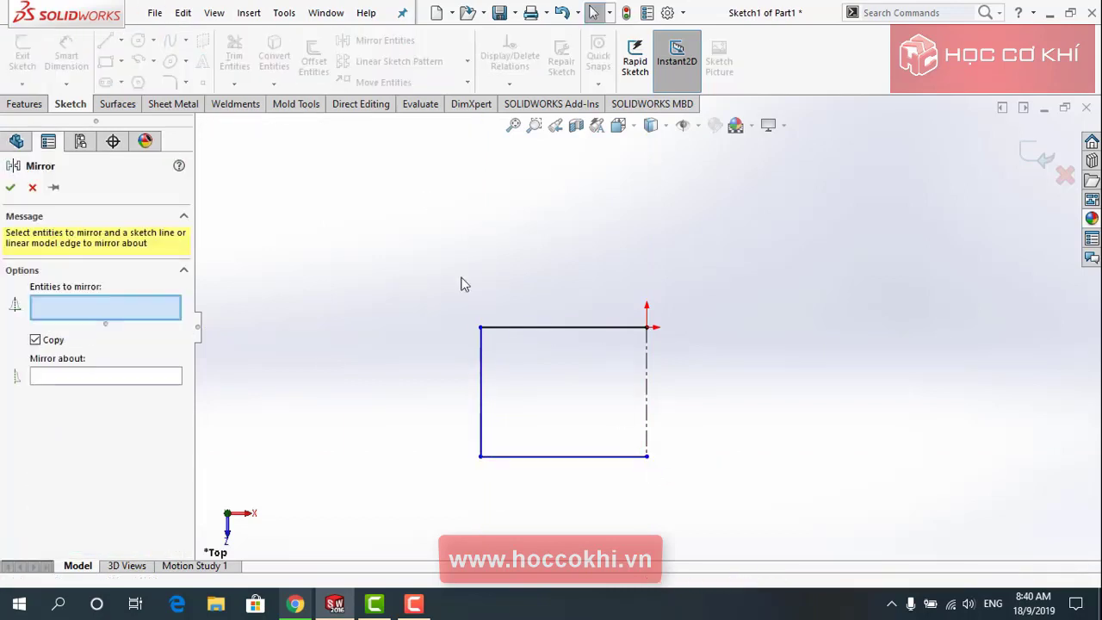
click(546, 457)
click(482, 405)
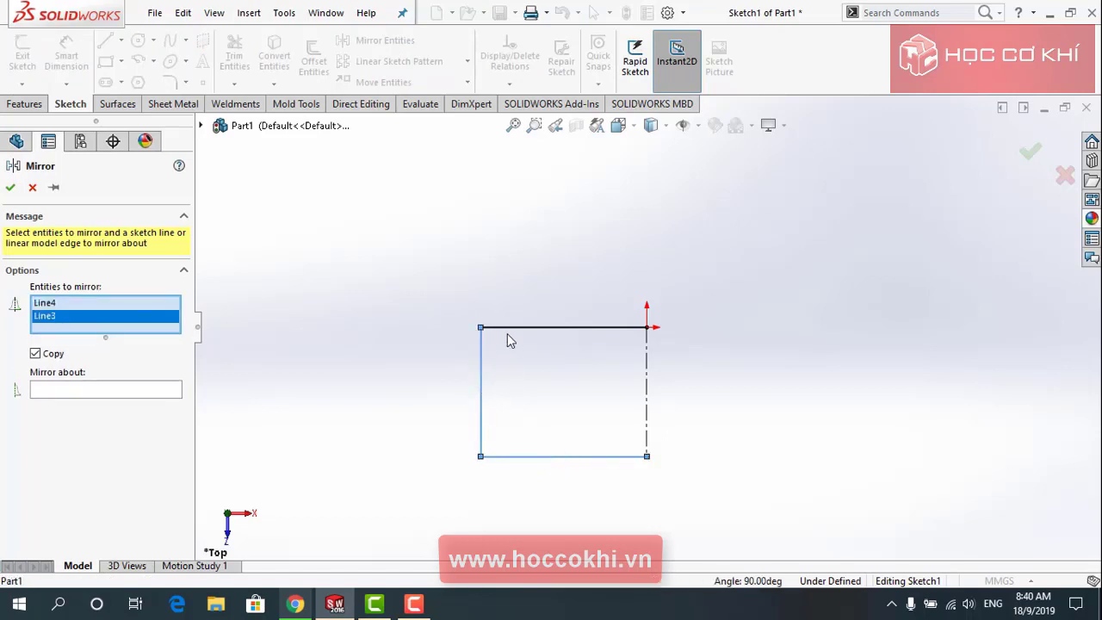
click(508, 328)
click(166, 403)
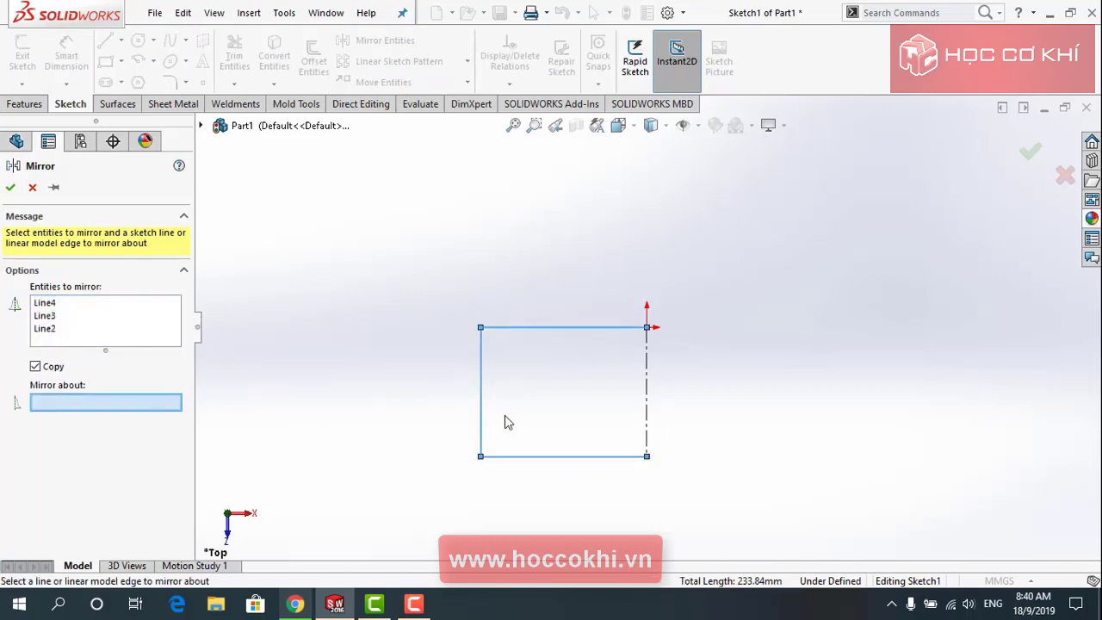
click(648, 405)
click(11, 188)
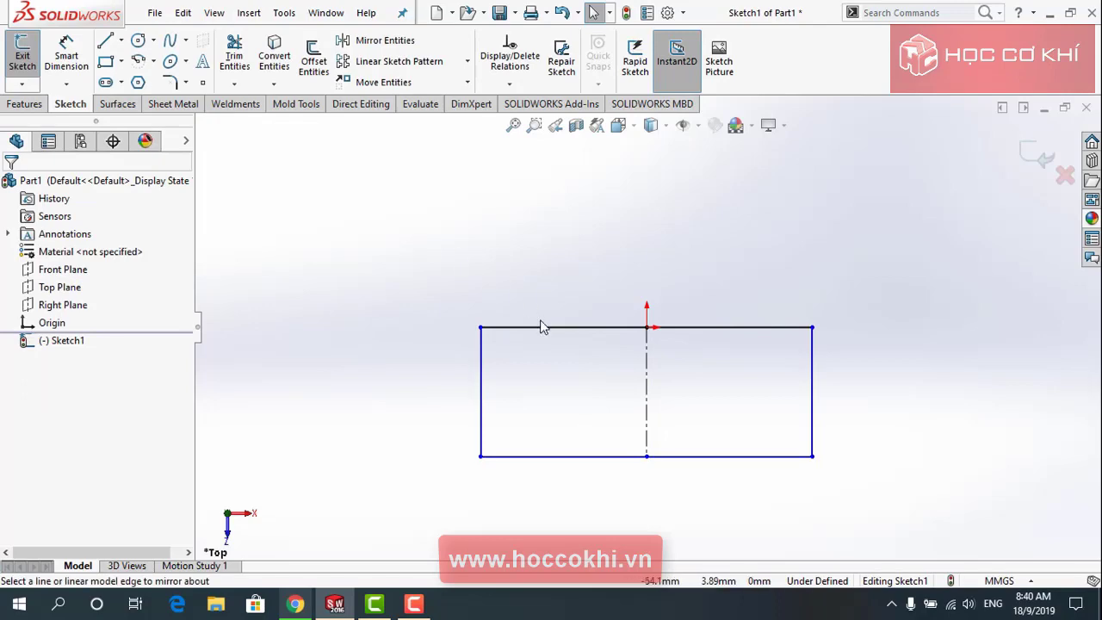
- Dimension the top edge 80 and the left edge 40, checking the PDF drawing
key(alt+Tab)
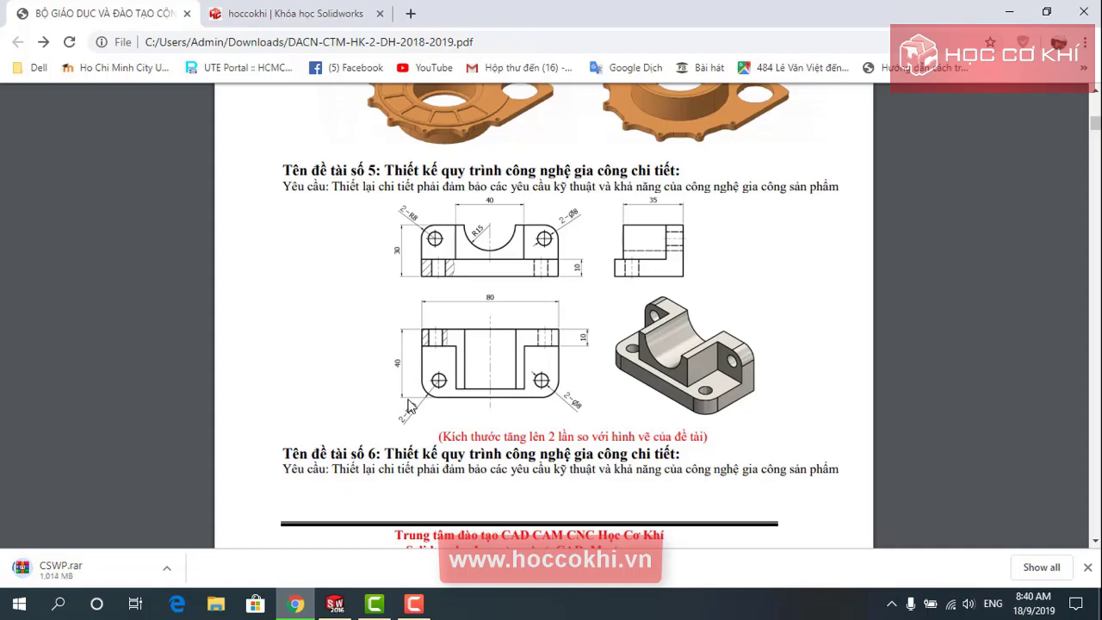
key(alt+Tab)
click(66, 56)
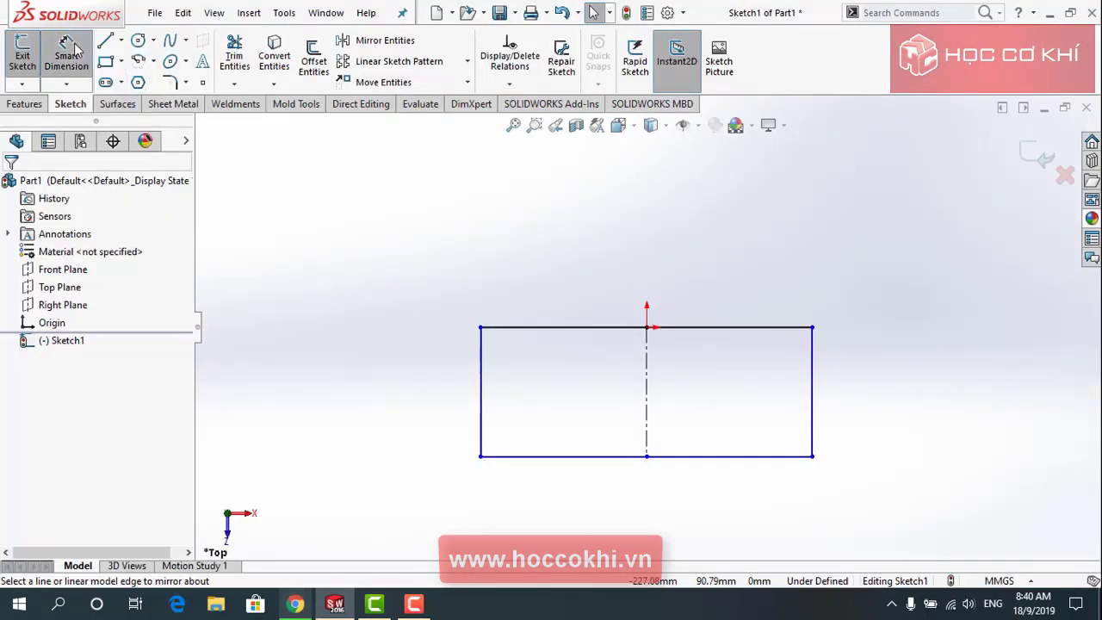
click(570, 327)
click(620, 252)
text(80)
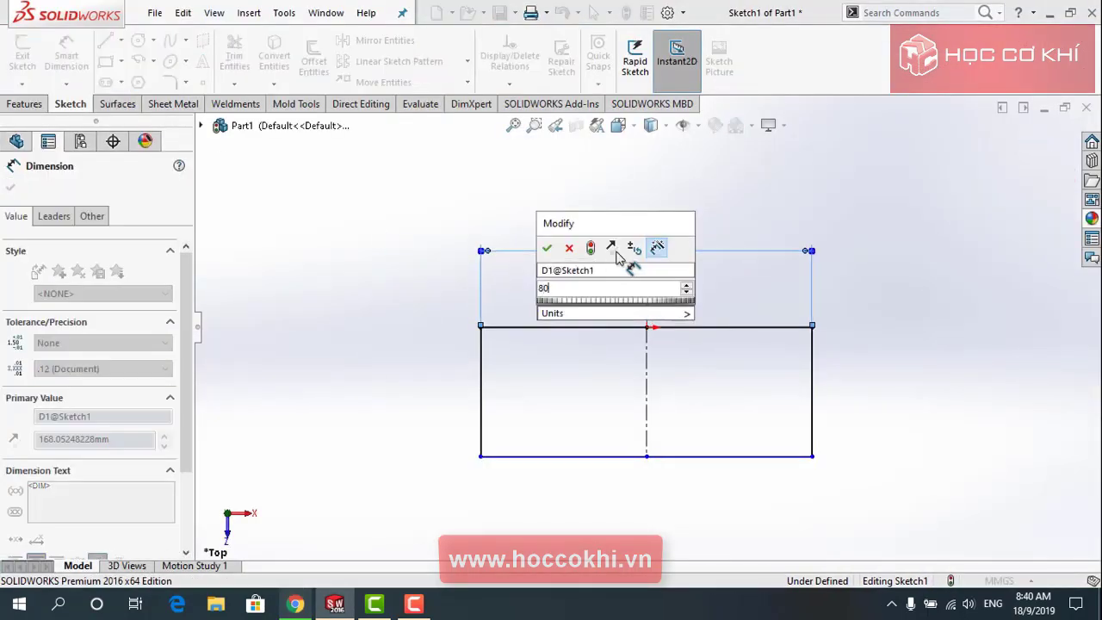
key(Return)
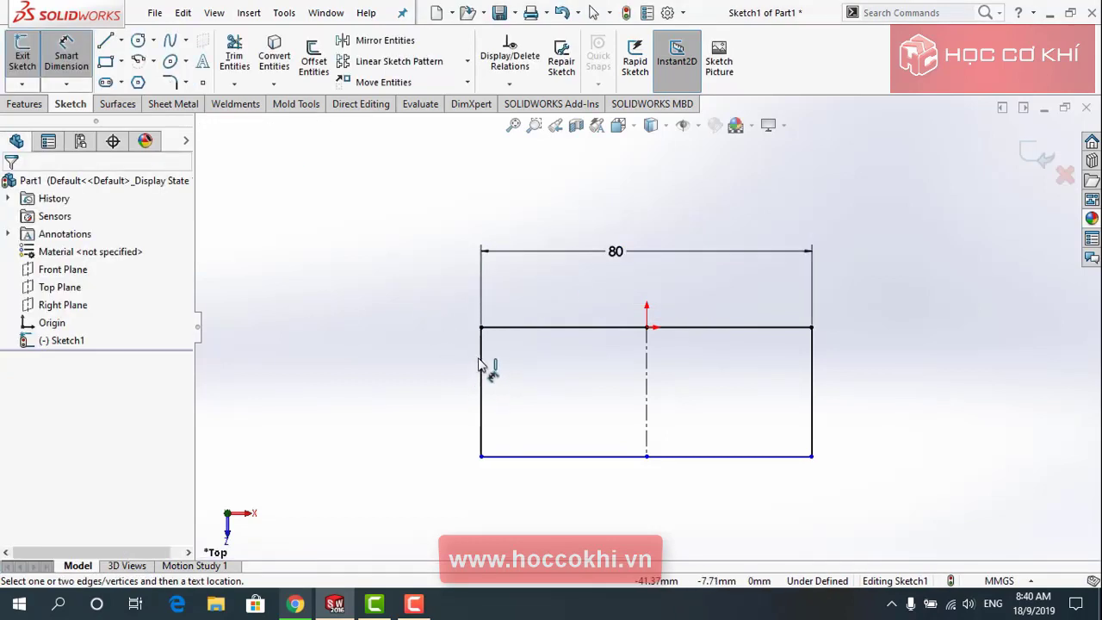
click(475, 370)
click(418, 396)
text(40)
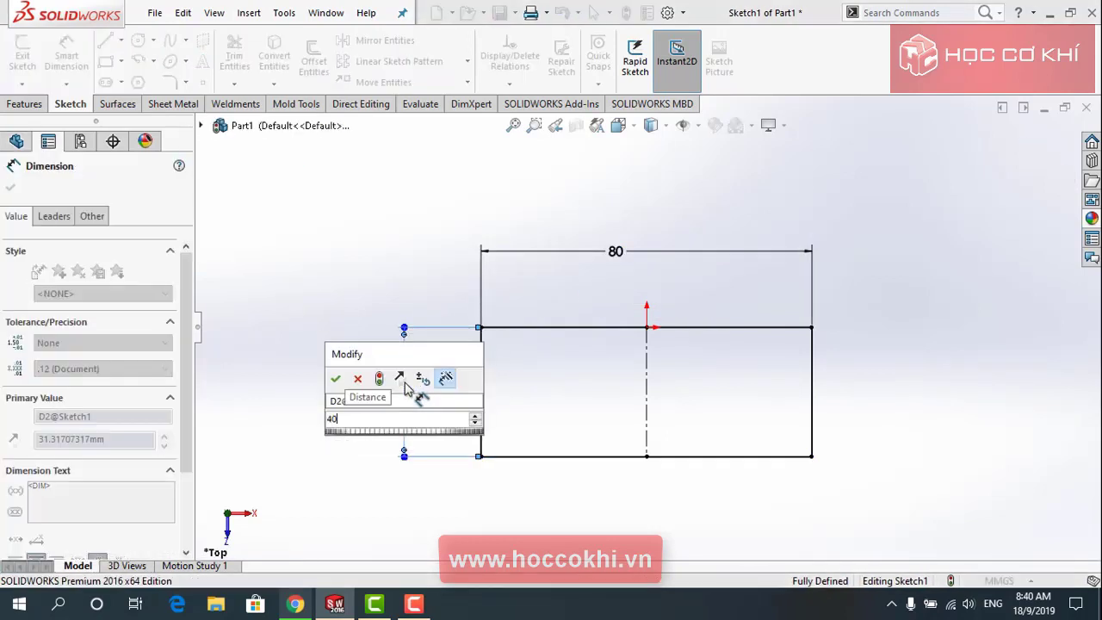
key(Return)
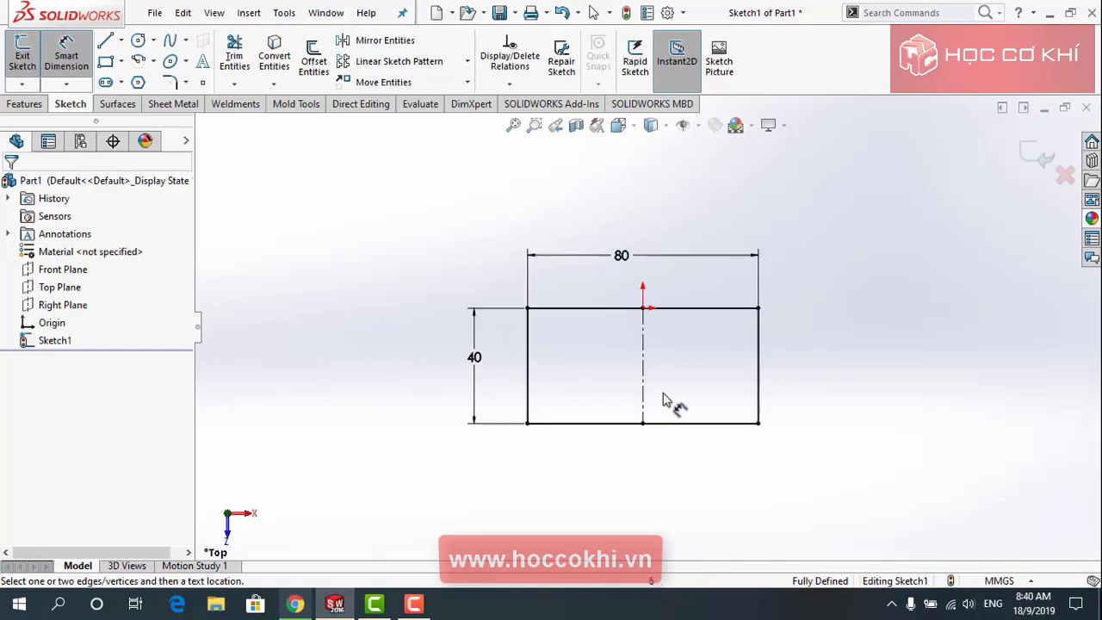
key(alt+Tab)
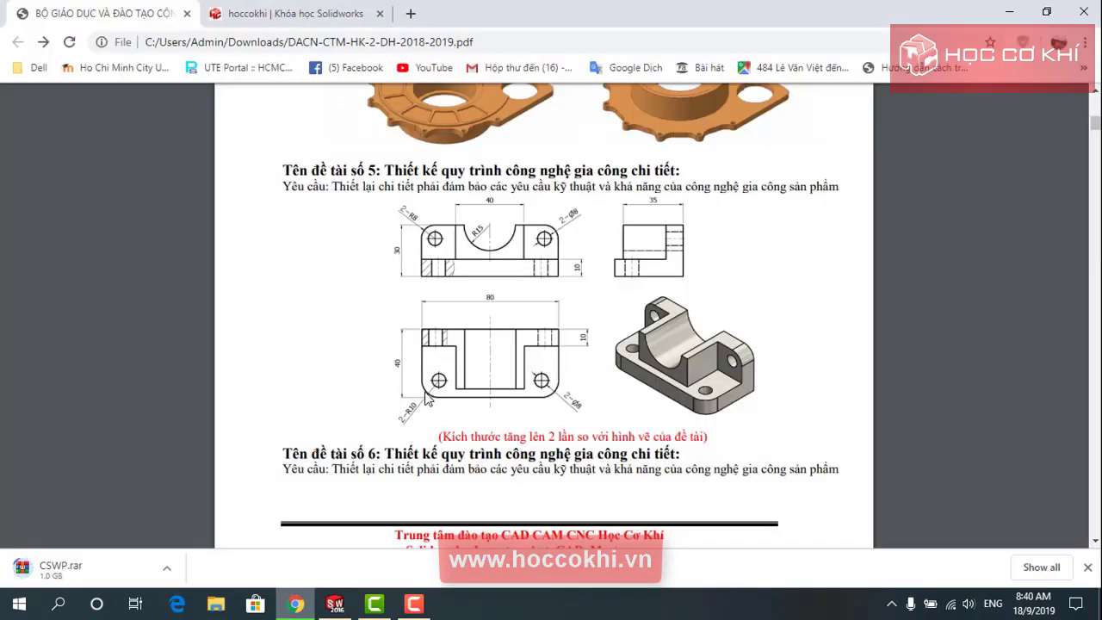
- Fillet the bottom-left and bottom-right corners at R10, accepting the sketch warnings
key(alt+Tab)
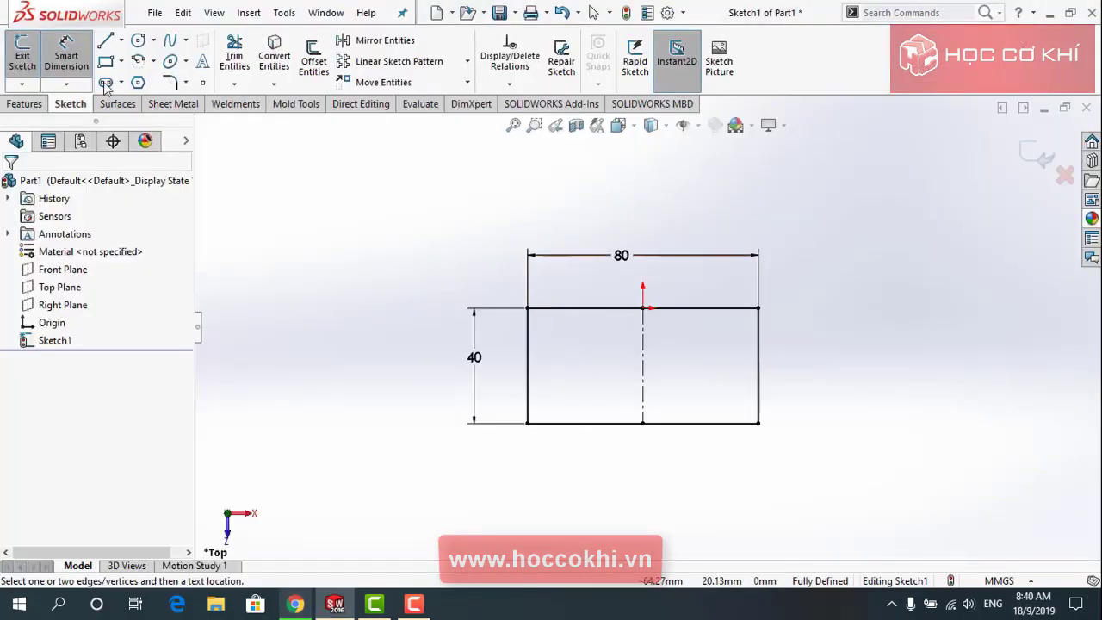
click(172, 83)
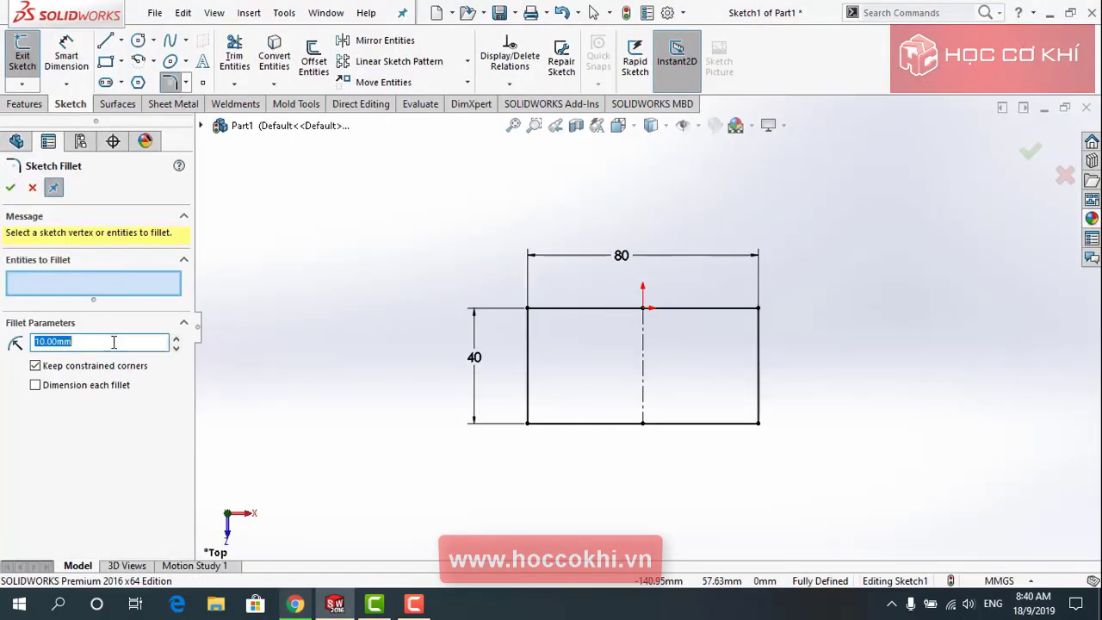
click(528, 423)
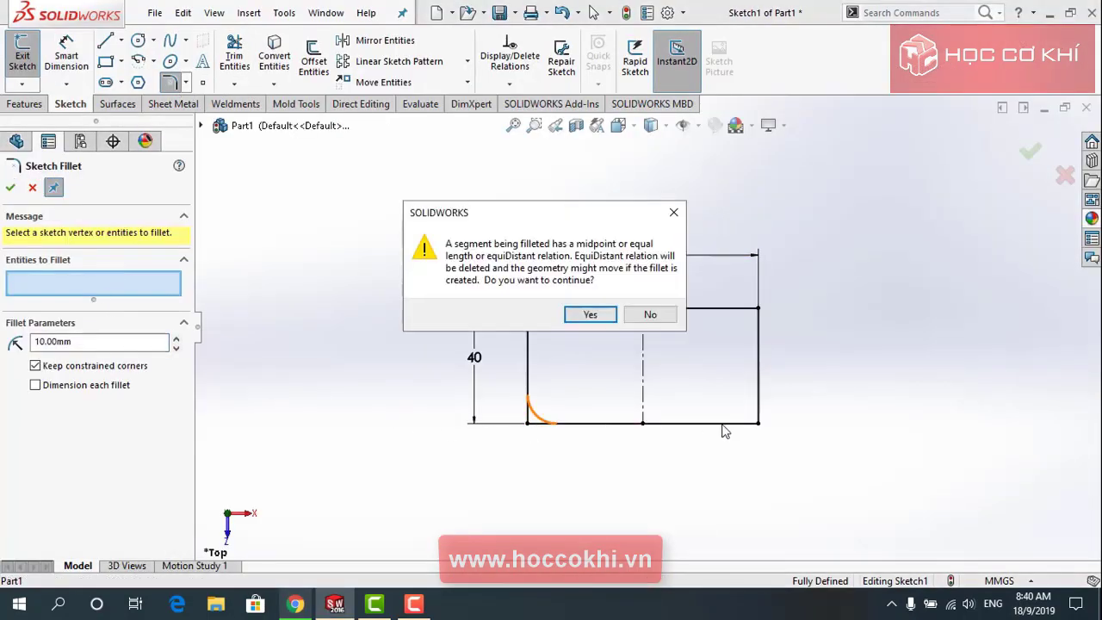
click(590, 314)
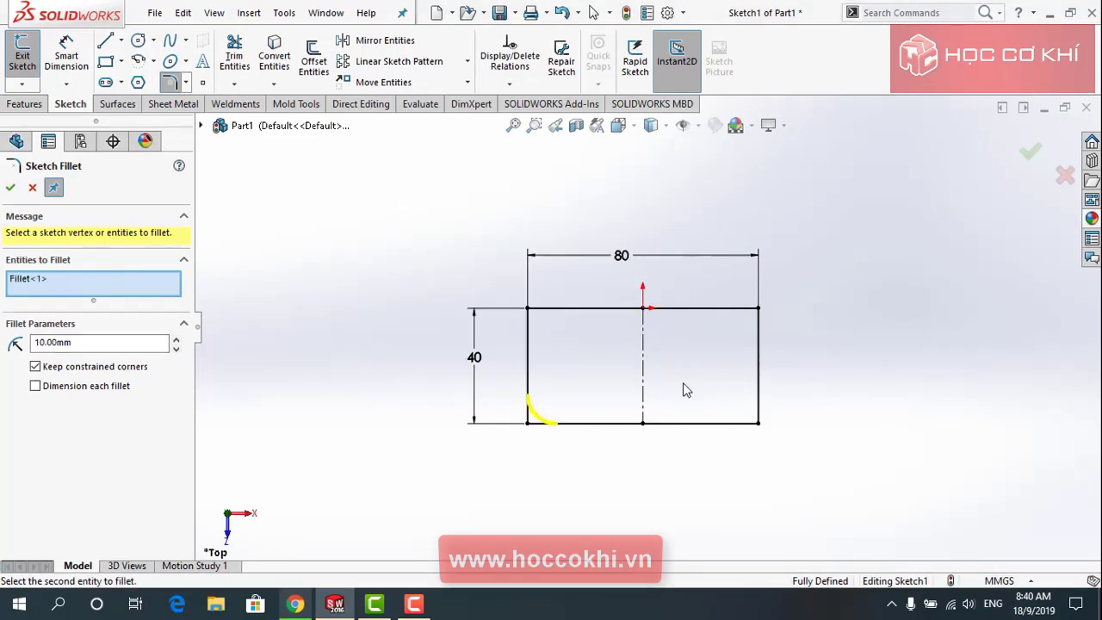
click(756, 425)
click(590, 315)
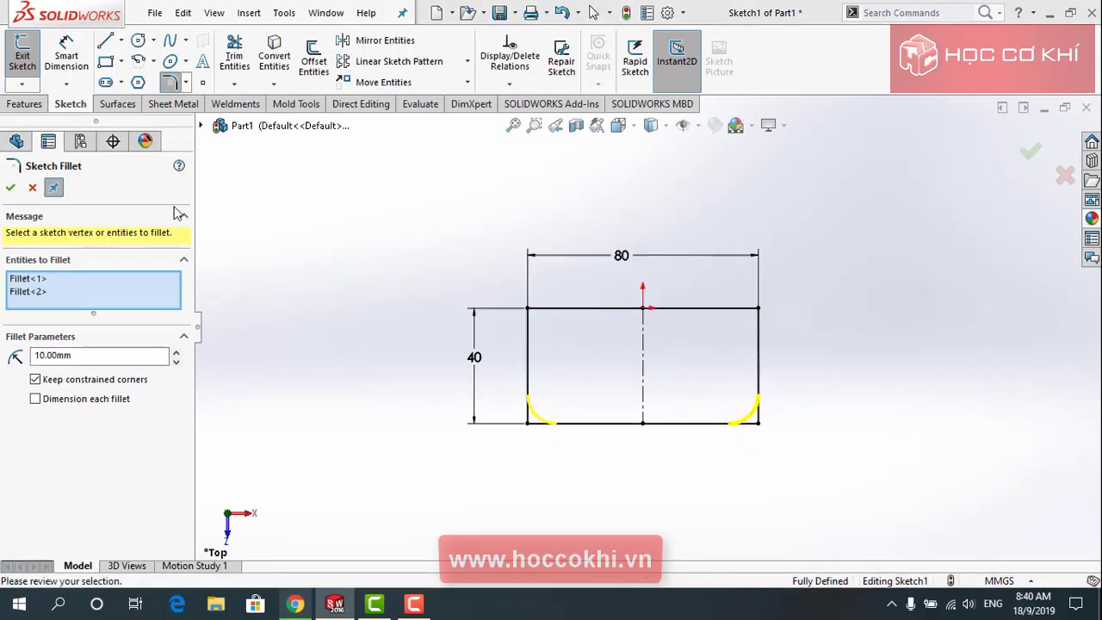
click(10, 187)
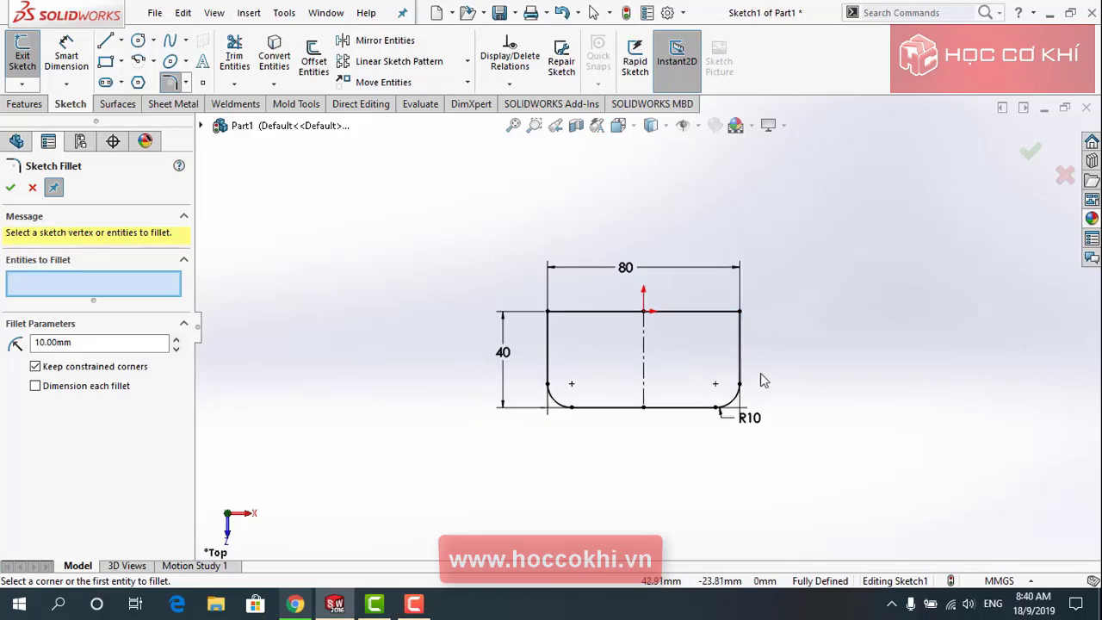
scroll(762, 381, down, 2)
scroll(770, 366, down, 3)
- Draw two circles centred on the bottom corner fillet arcs
key(alt+Tab)
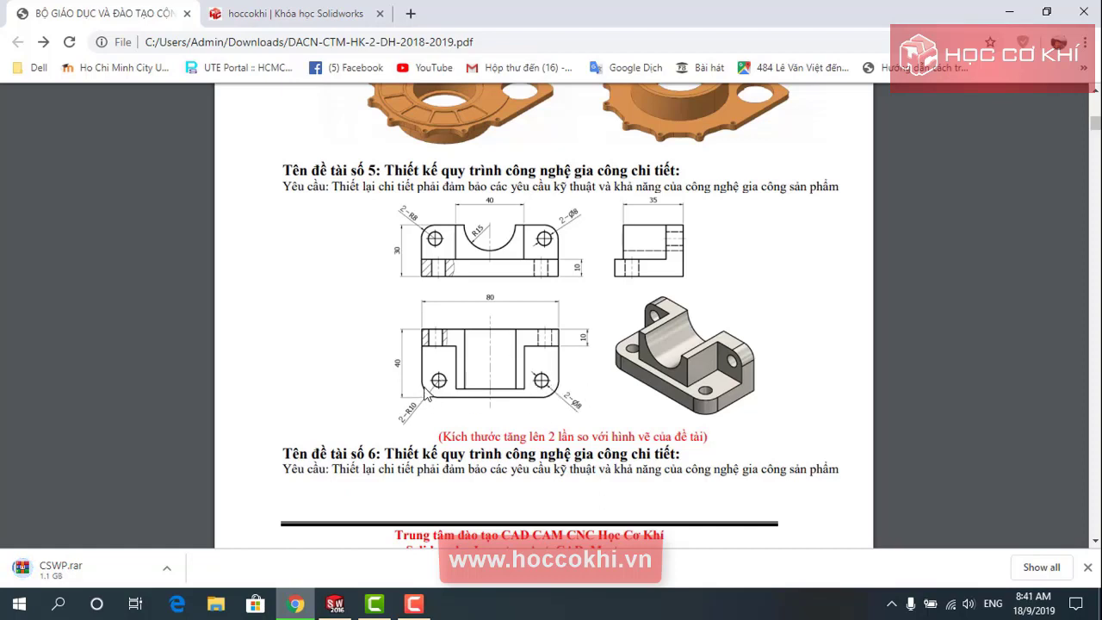
key(alt+Tab)
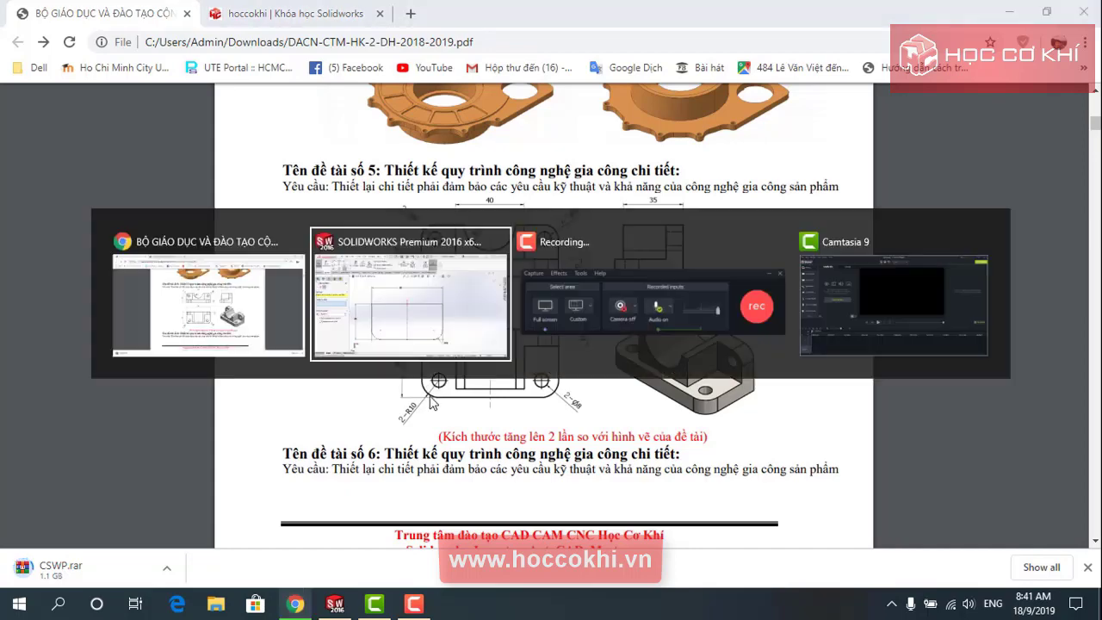
click(136, 41)
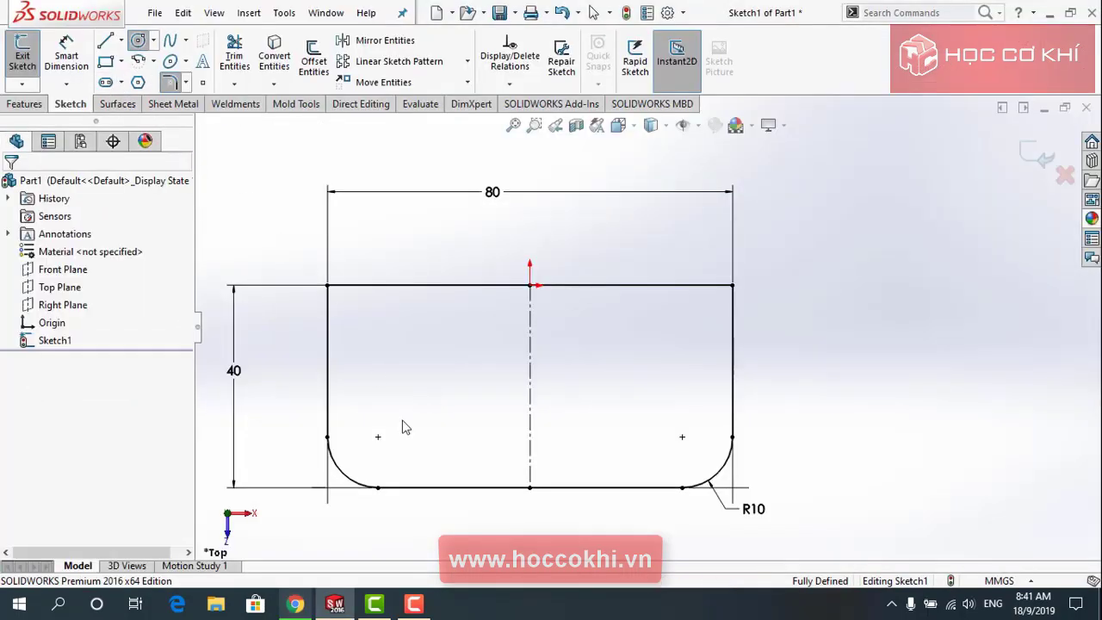
click(378, 437)
click(404, 439)
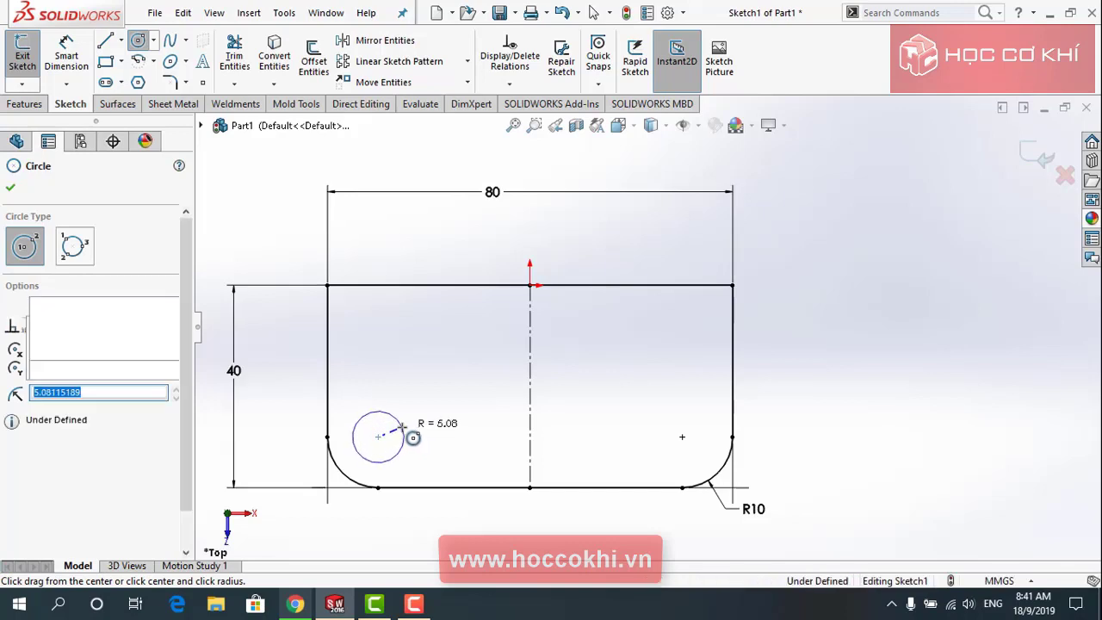
click(682, 437)
click(707, 437)
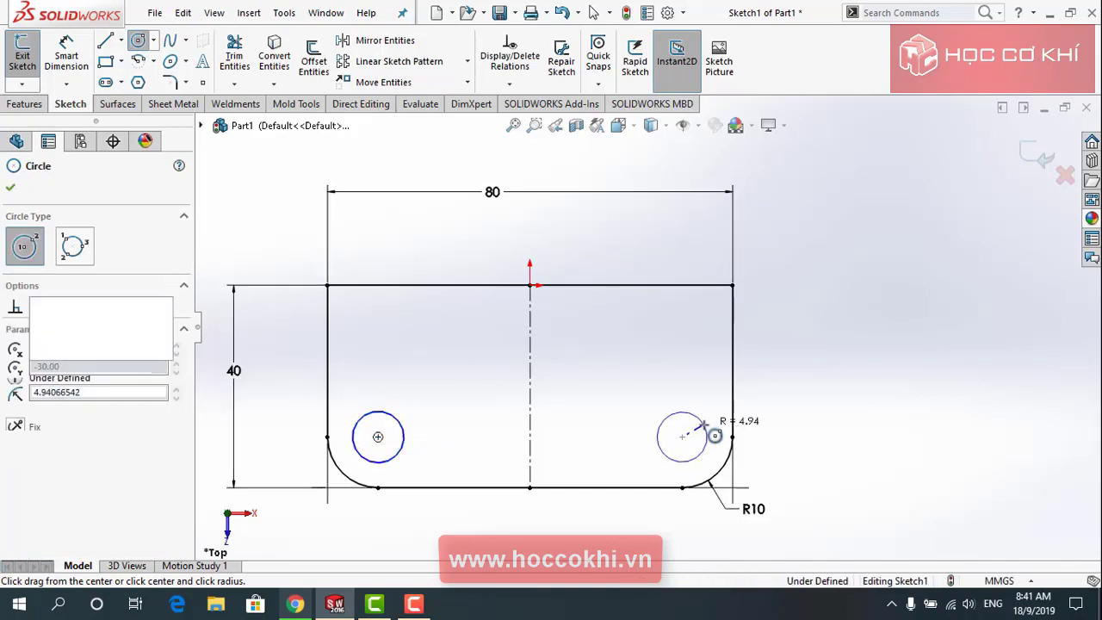
key(Escape)
- Dimension the left circle to Ø8
click(78, 66)
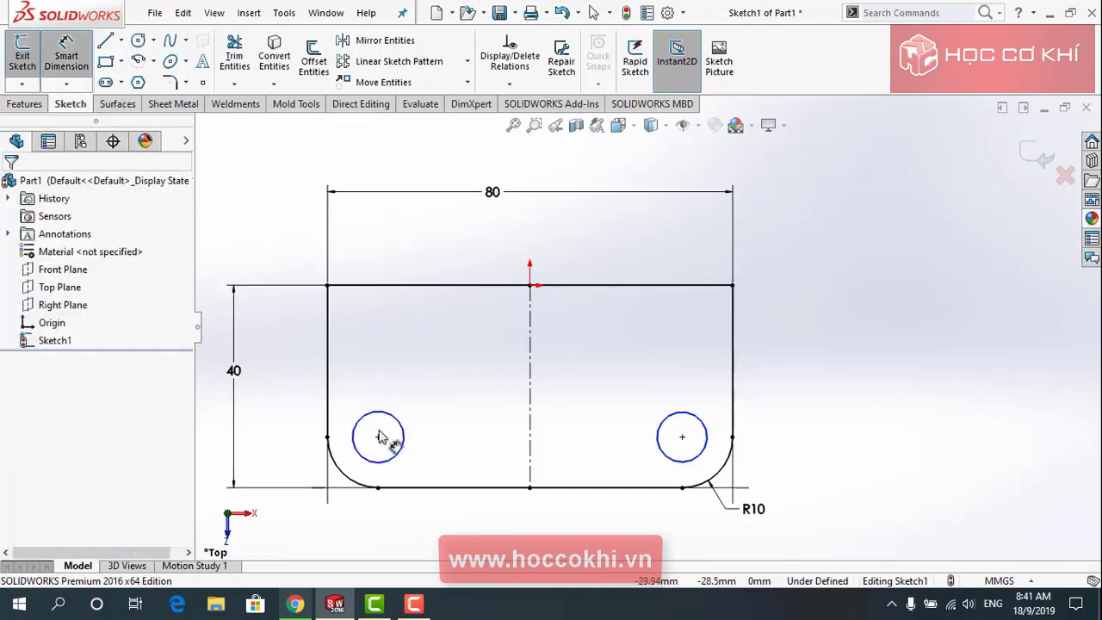
click(402, 434)
click(454, 405)
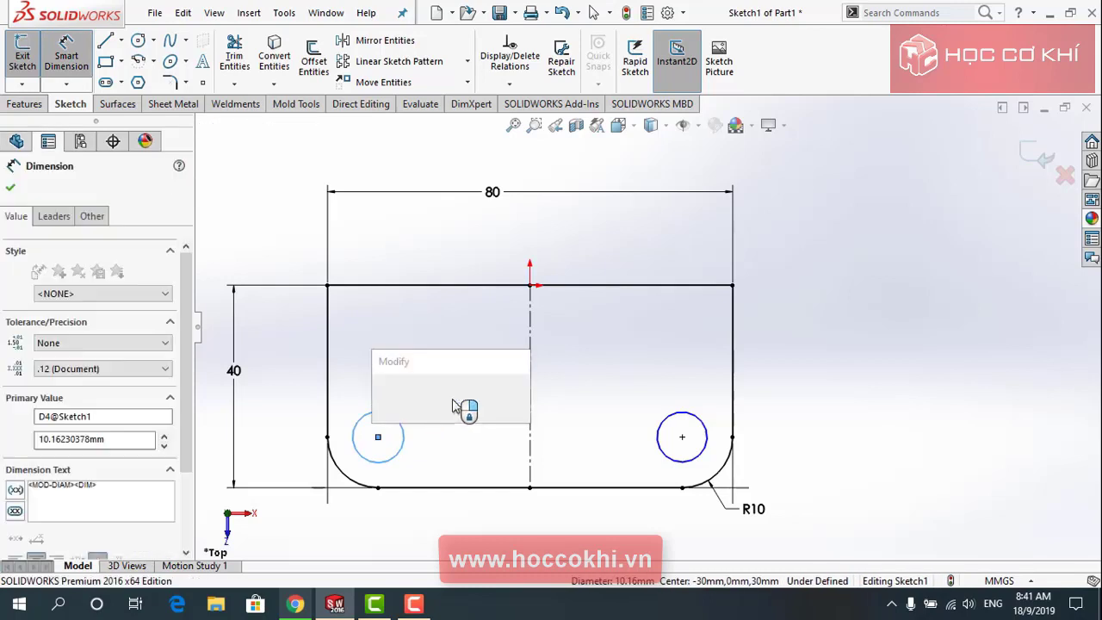
text(8)
key(Return)
click(499, 445)
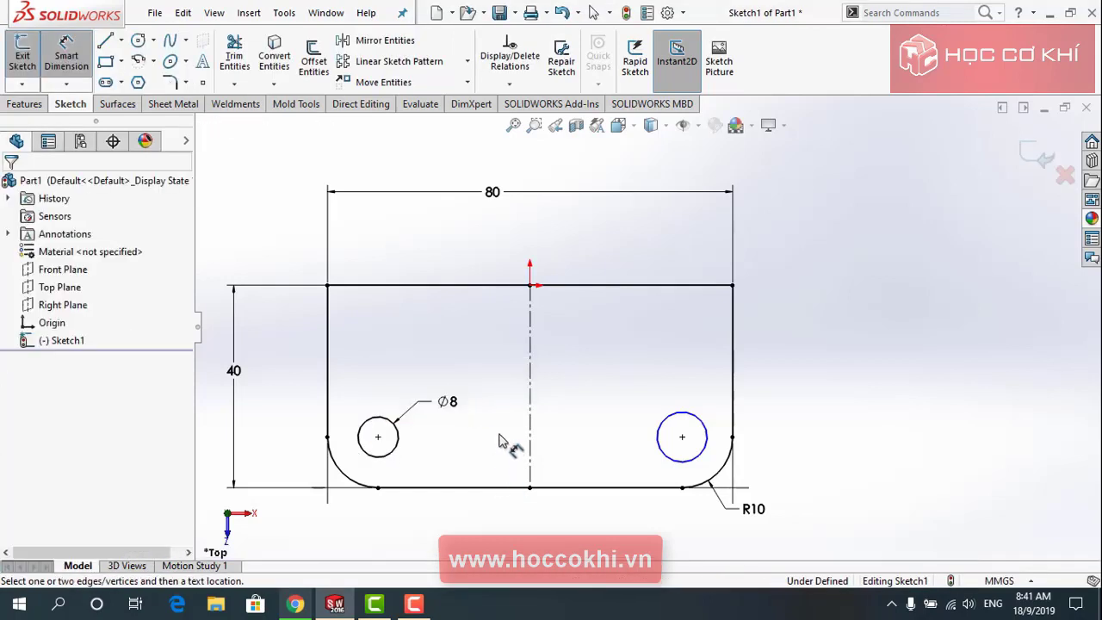
key(Escape)
- Make the two circles Equal, then compare against the PDF drawing
click(398, 443)
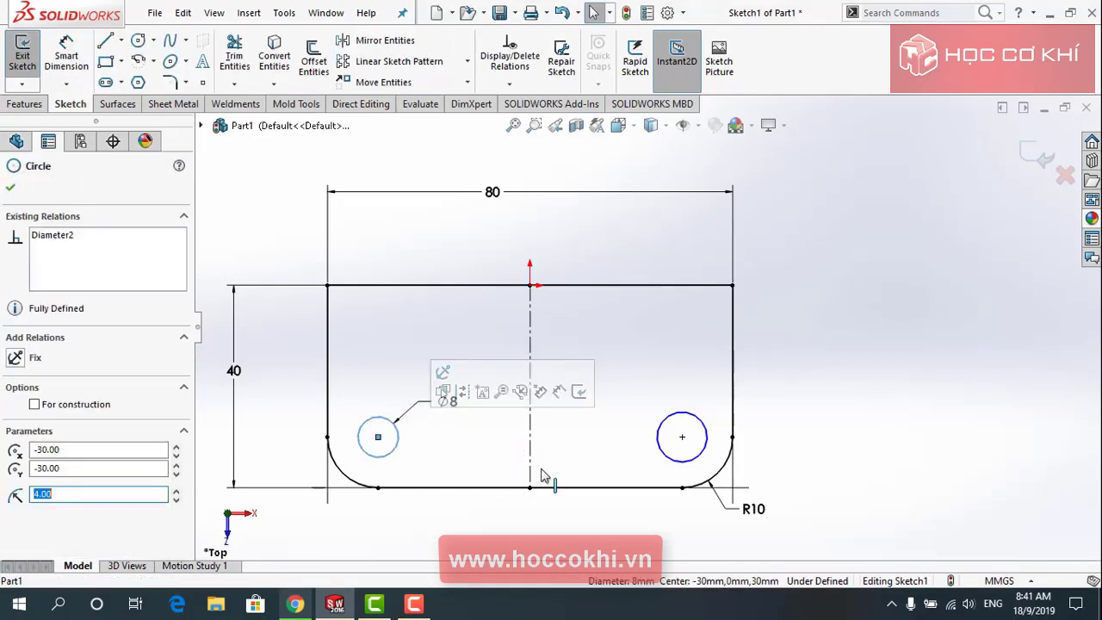
ctrl+click(664, 459)
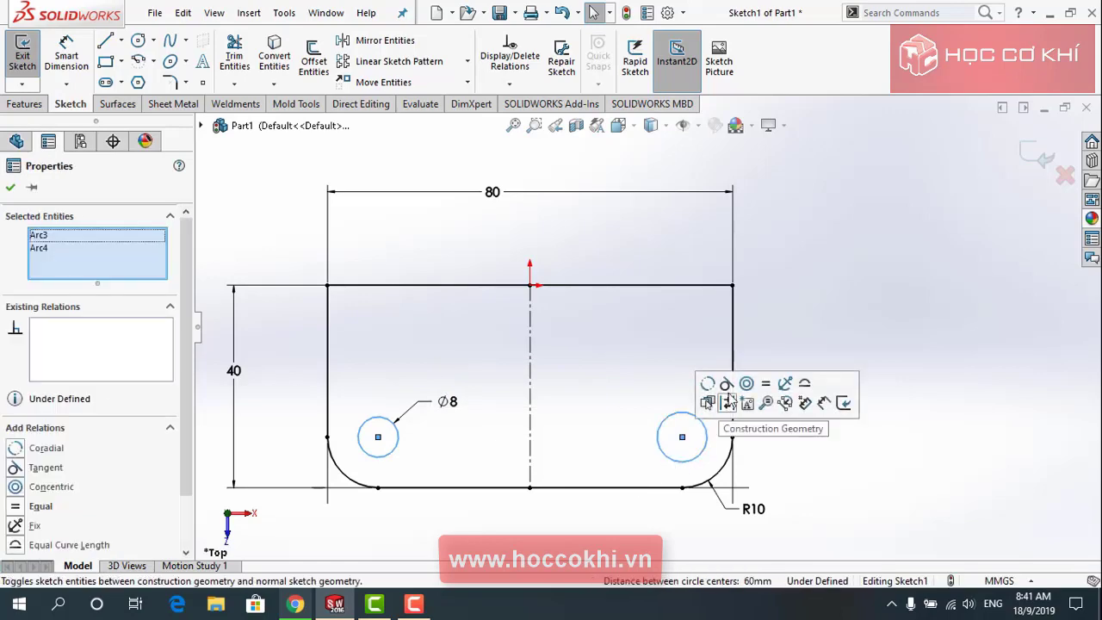
click(766, 383)
click(564, 411)
scroll(516, 316, up, 2)
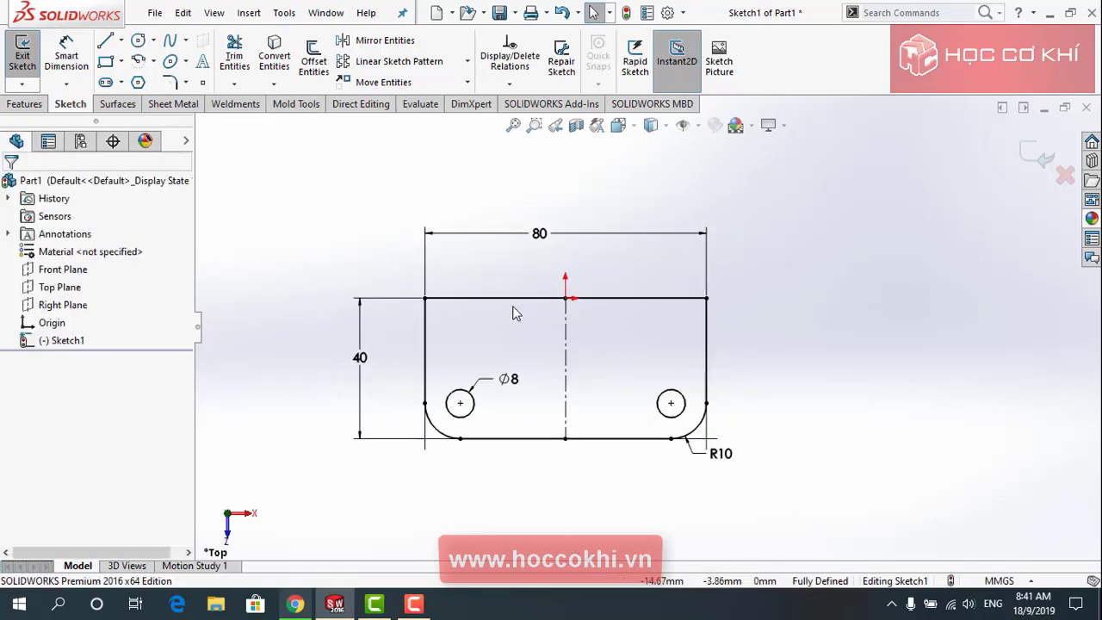
key(alt+Tab)
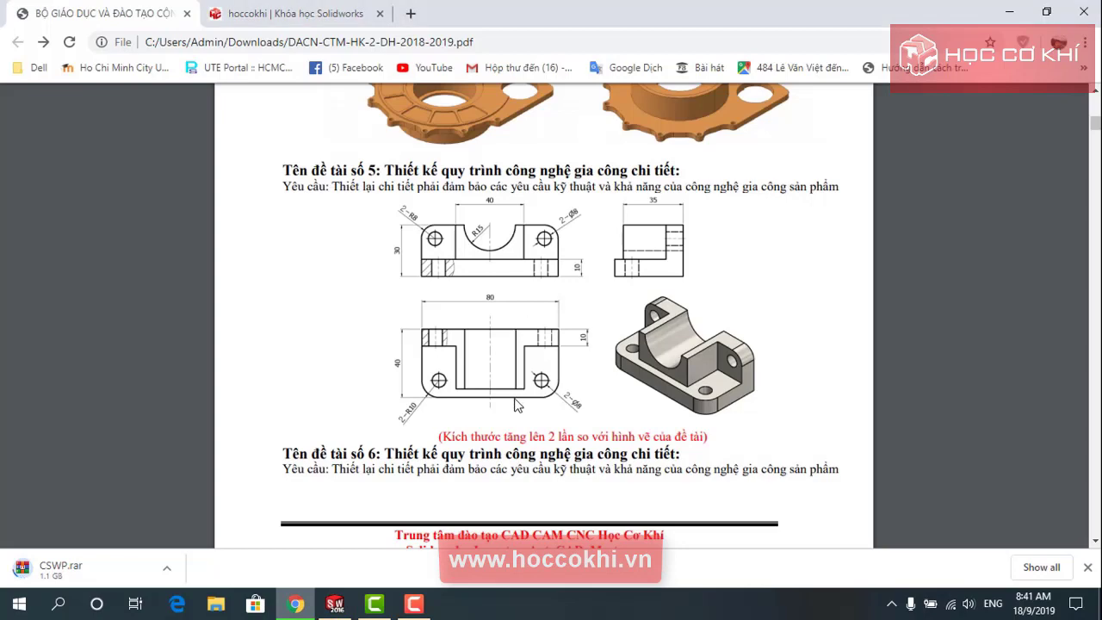
- Extrude Sketch1 10 mm into the base plate, Boss-Extrude1
key(alt+Tab)
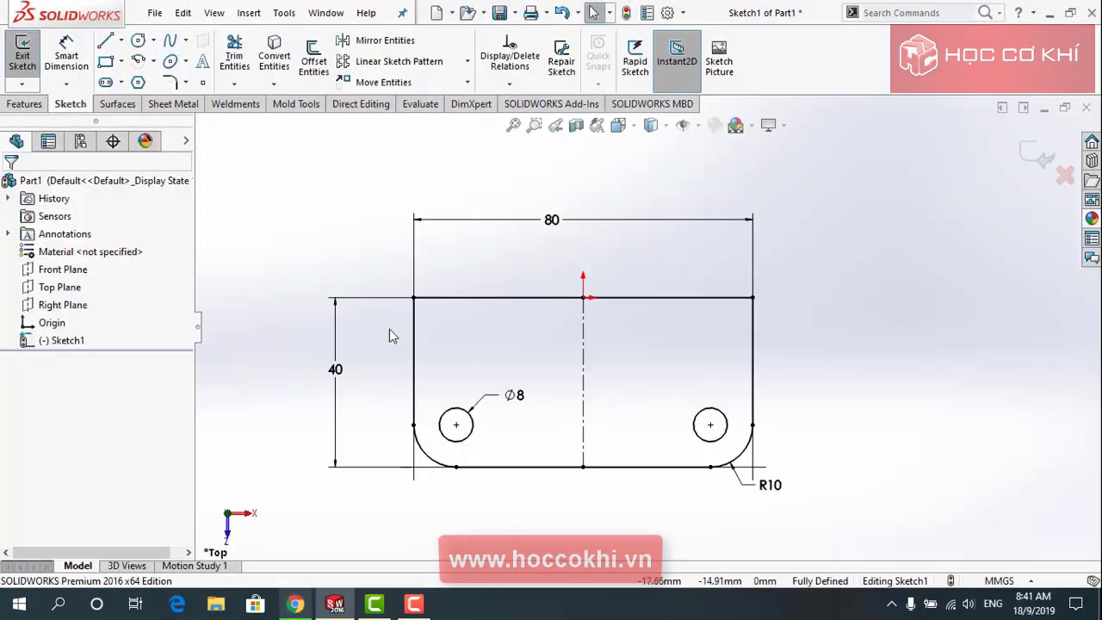
click(24, 104)
click(29, 56)
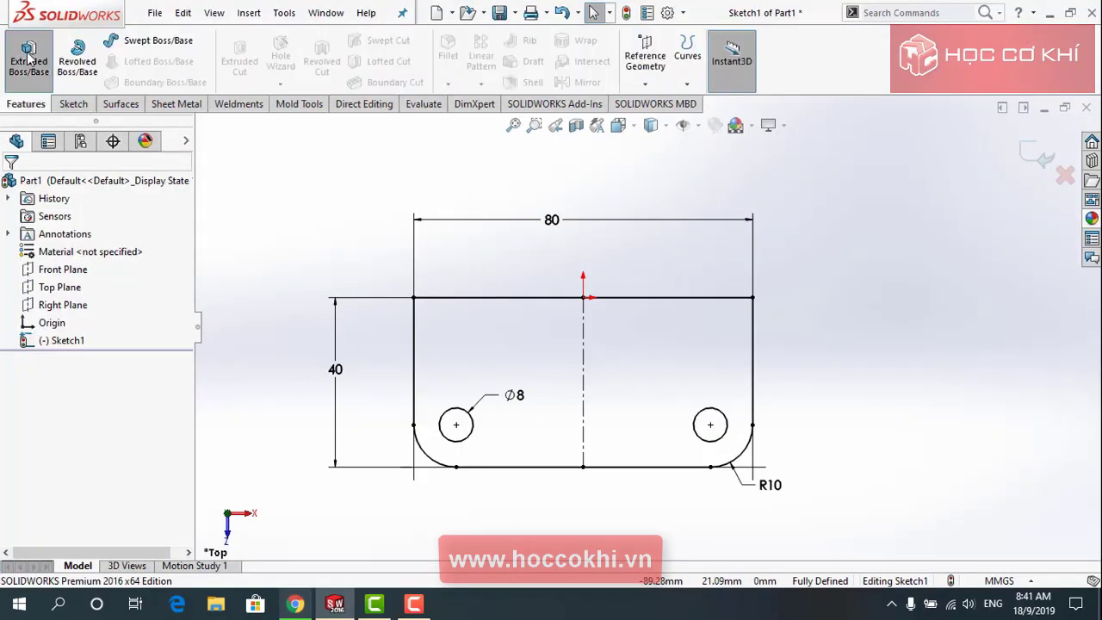
key(alt+Tab)
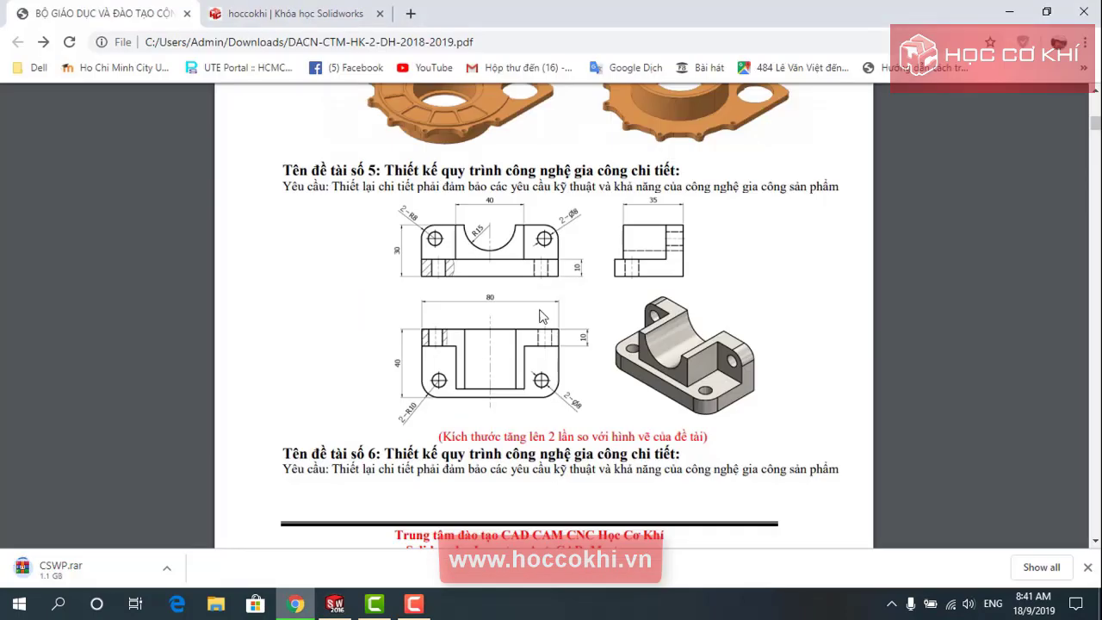
key(alt+Tab)
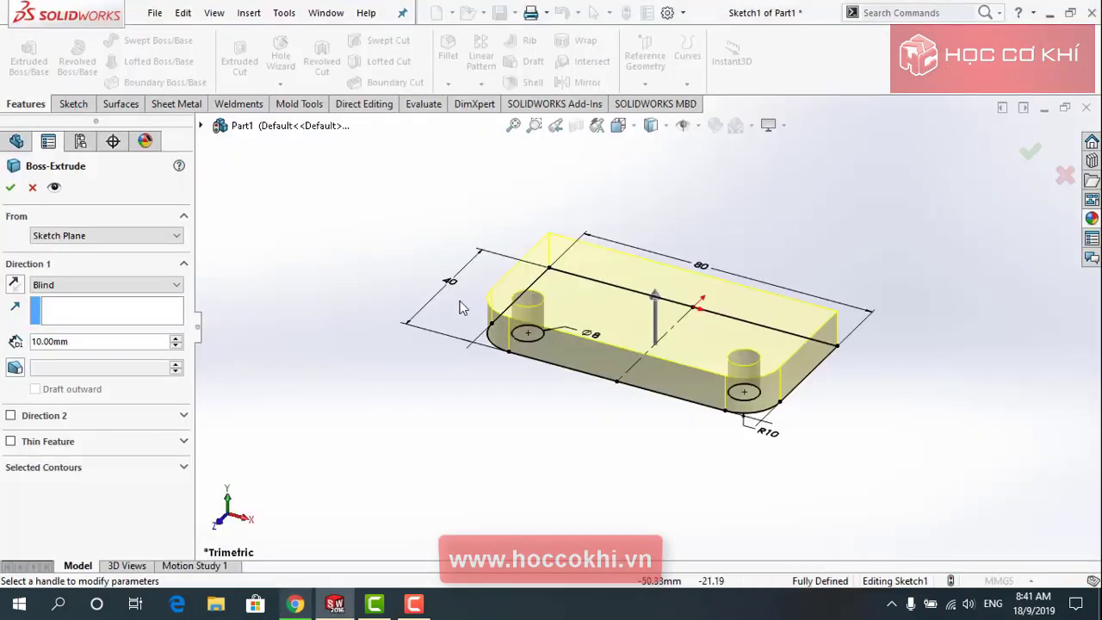
click(11, 188)
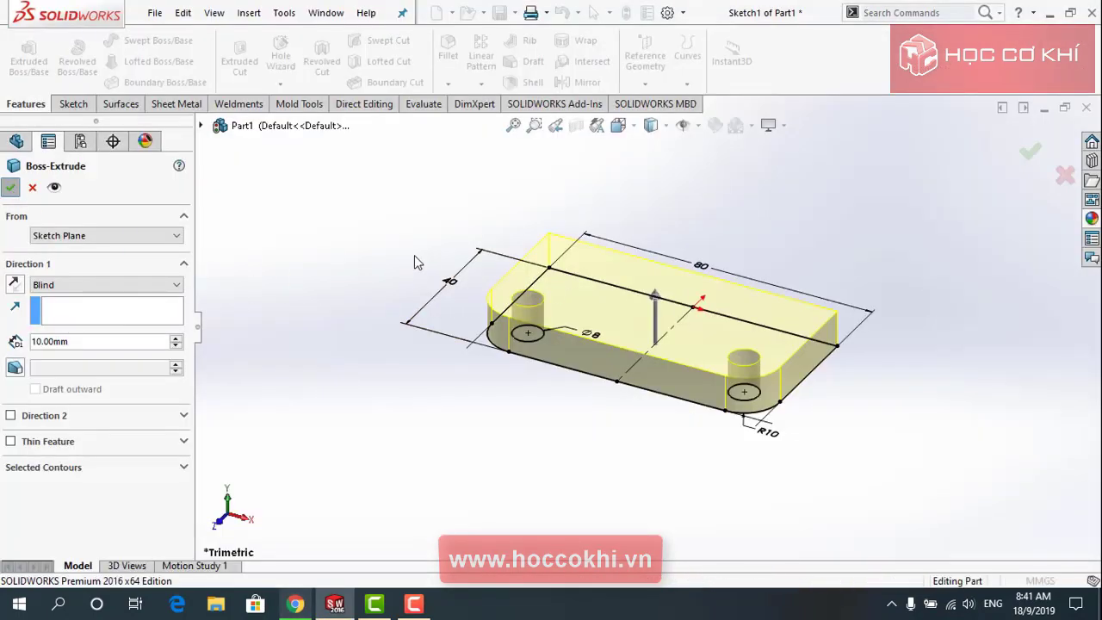
- Orbit the plate to inspect its underside and long front face against the PDF
mouse_move(412, 262)
middle_down()
mouse_move(664, 319)
mouse_move(551, 387)
mouse_move(767, 423)
mouse_move(774, 538)
middle_up()
key(alt+Tab)
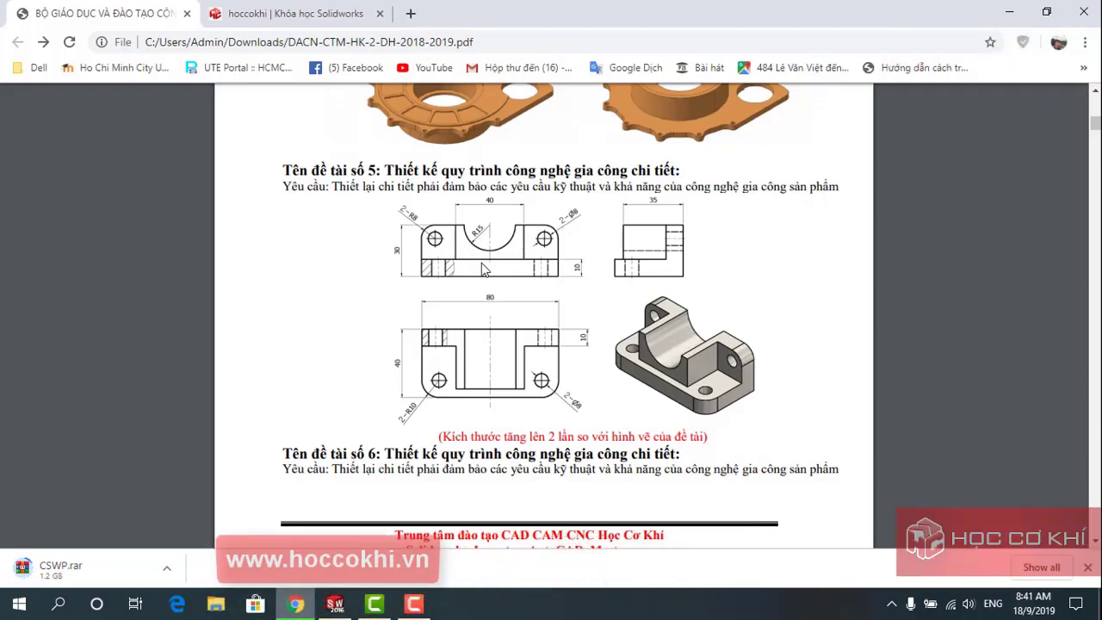
key(alt+Tab)
mouse_move(591, 315)
middle_down()
mouse_move(455, 336)
mouse_move(585, 334)
middle_up()
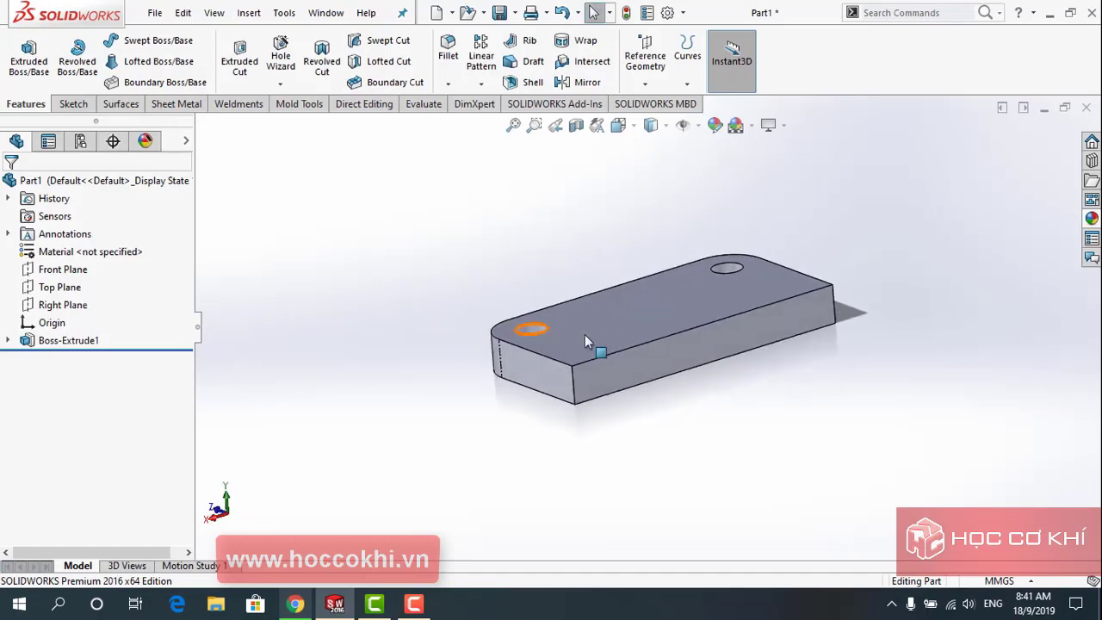
- Sketch a rectangle on the plate's front face, its right side collinear with the plate's right edge
click(668, 354)
click(727, 307)
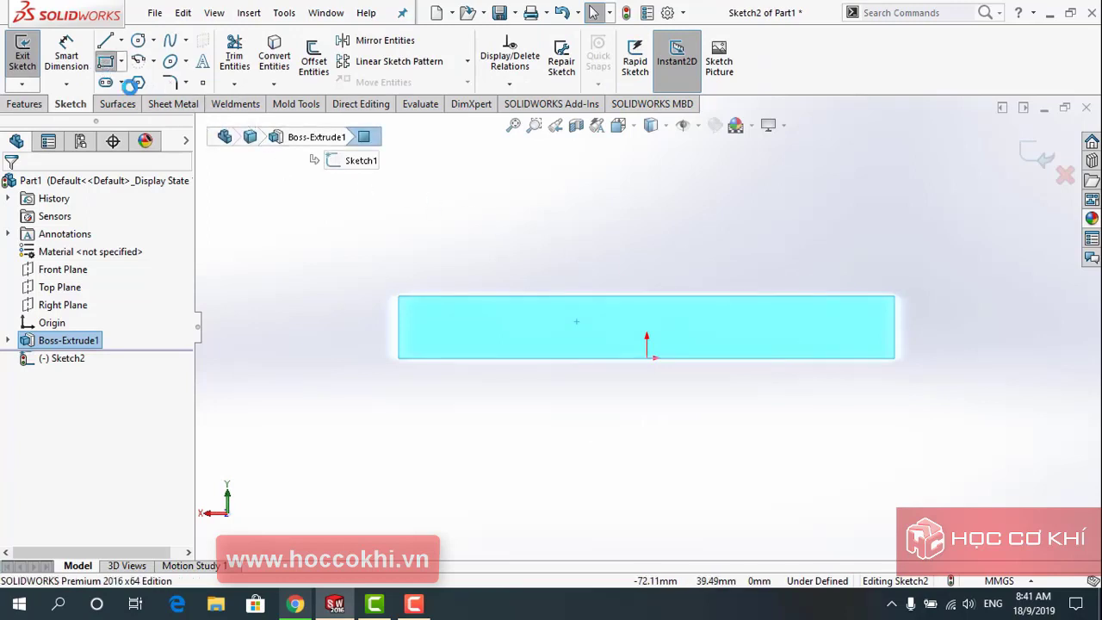
click(105, 61)
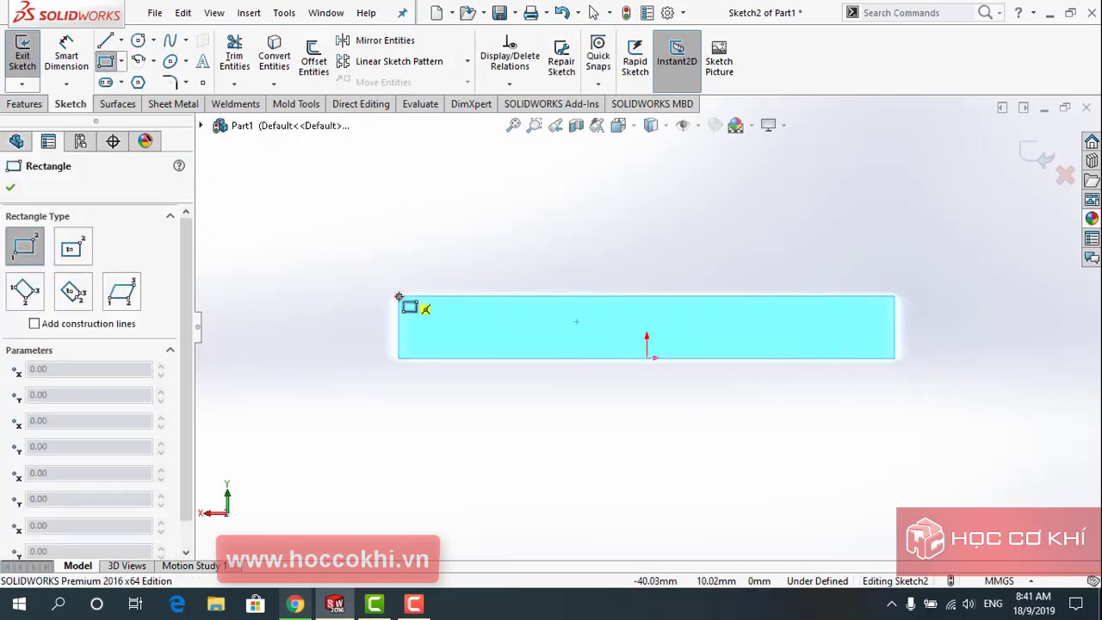
click(399, 295)
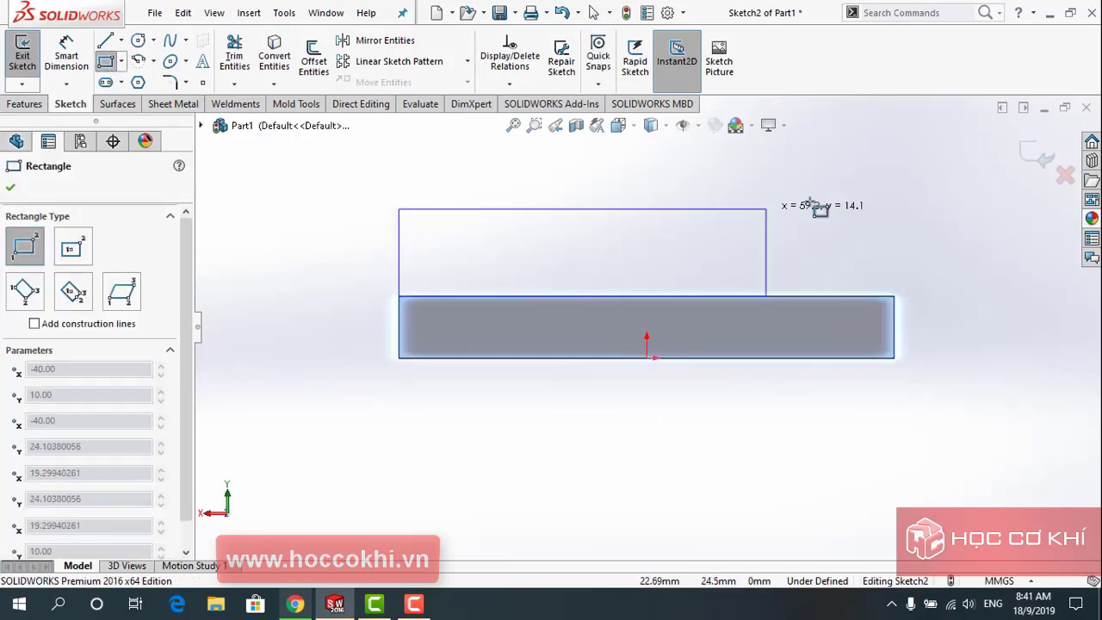
click(911, 172)
key(Escape)
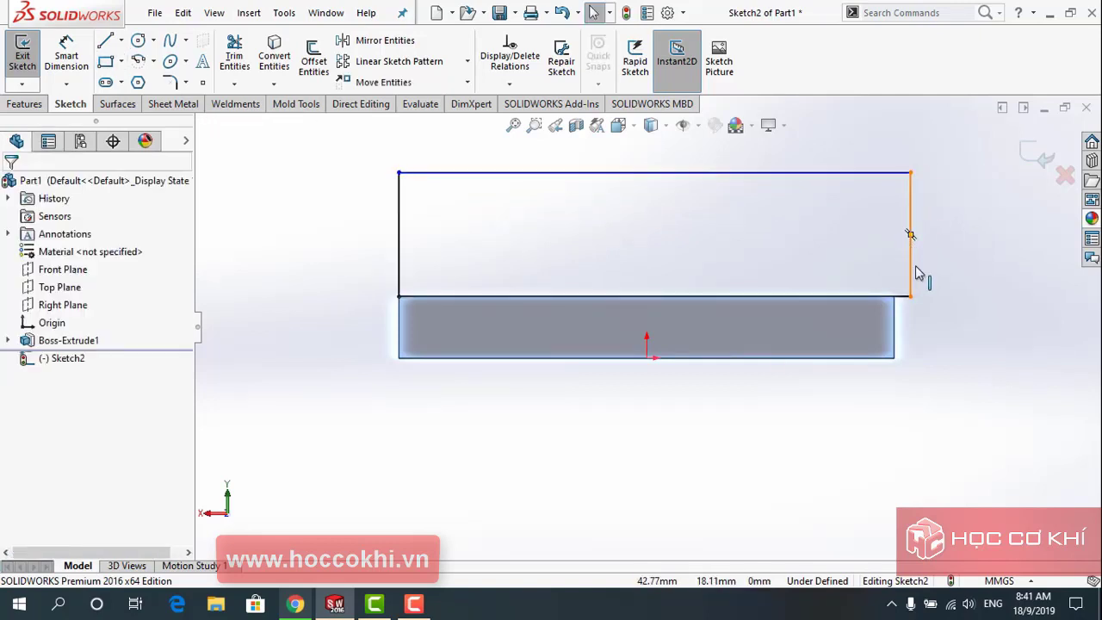
click(916, 269)
ctrl+click(895, 332)
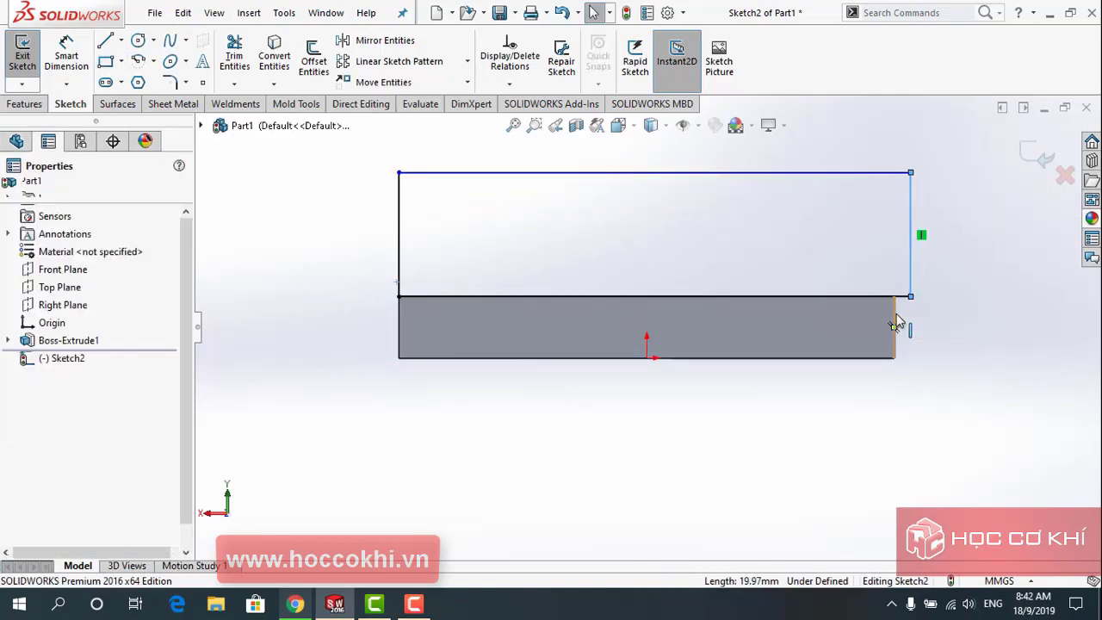
click(942, 246)
key(f)
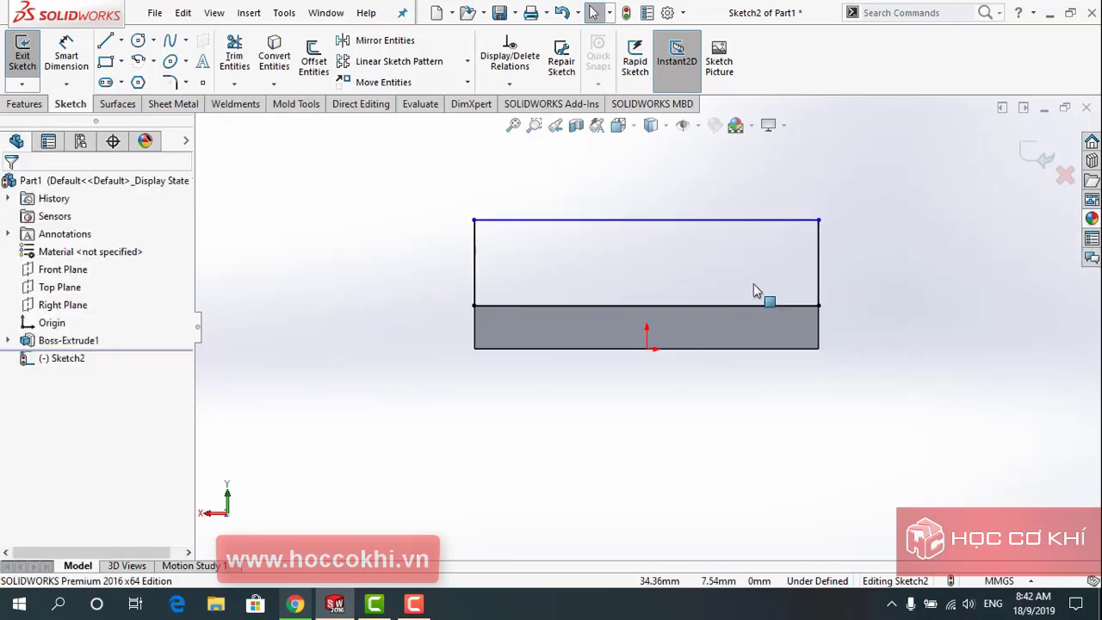
- Dimension the profile's overall height to 30 mm
key(alt+Tab)
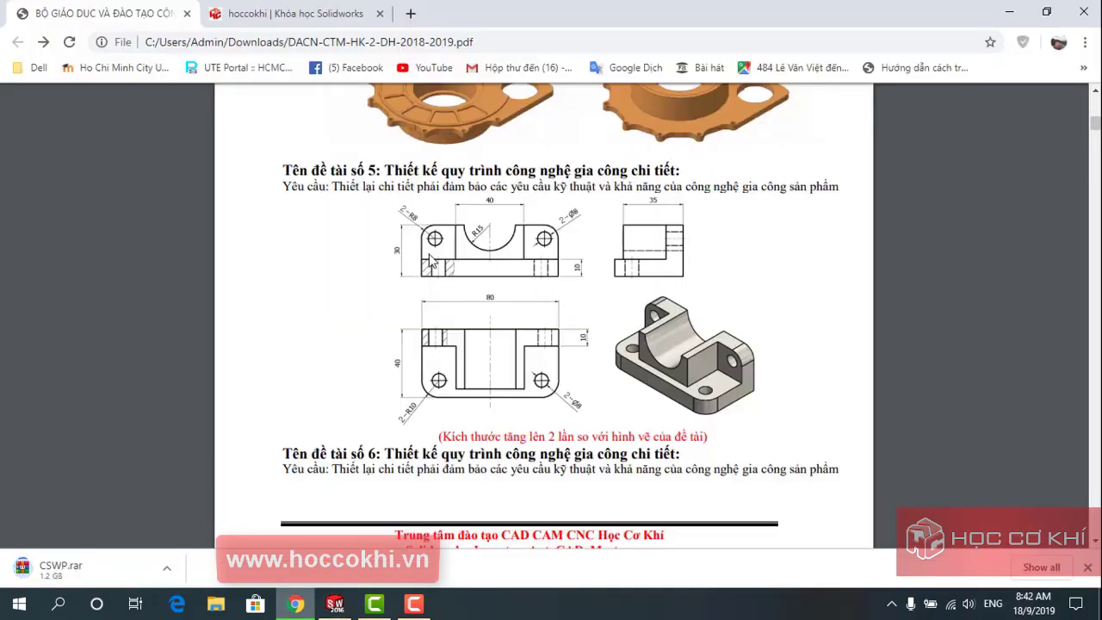
key(alt+Tab)
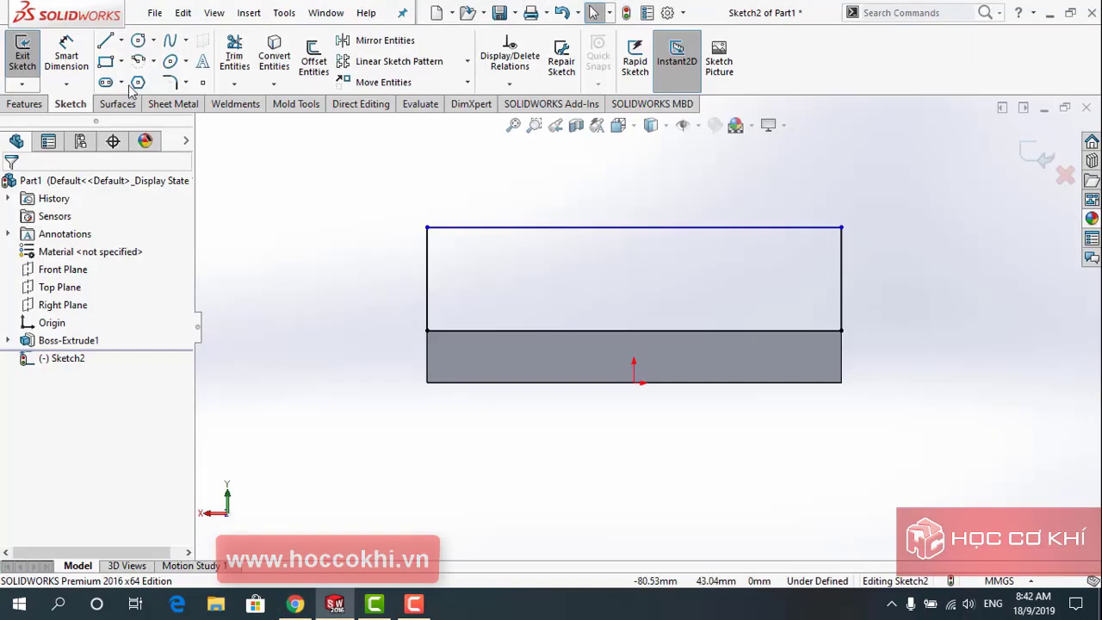
click(65, 54)
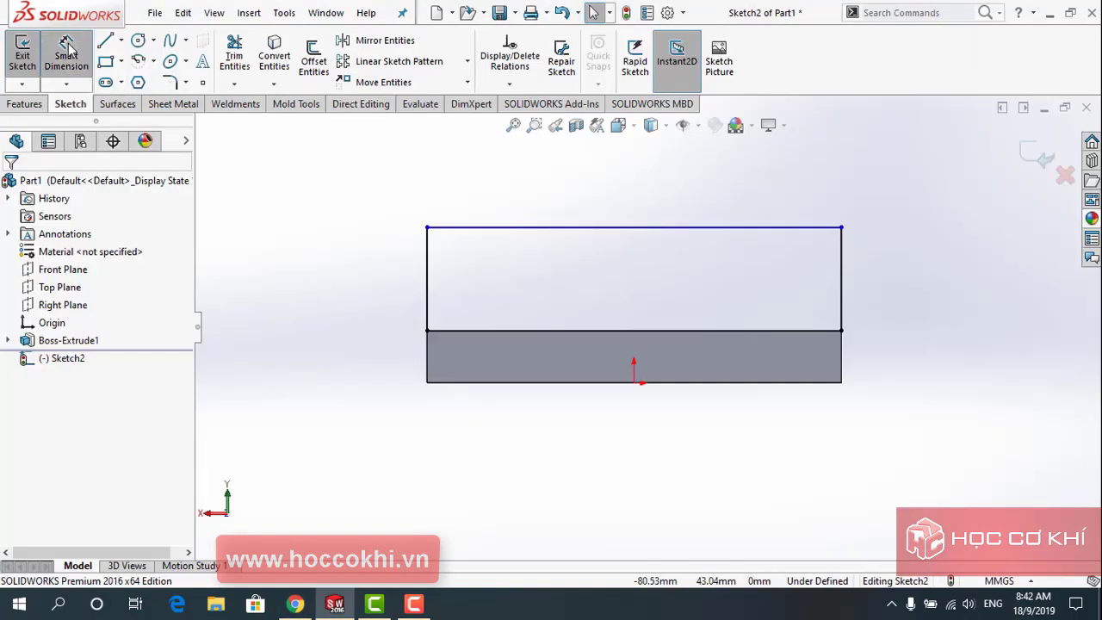
click(428, 229)
click(428, 384)
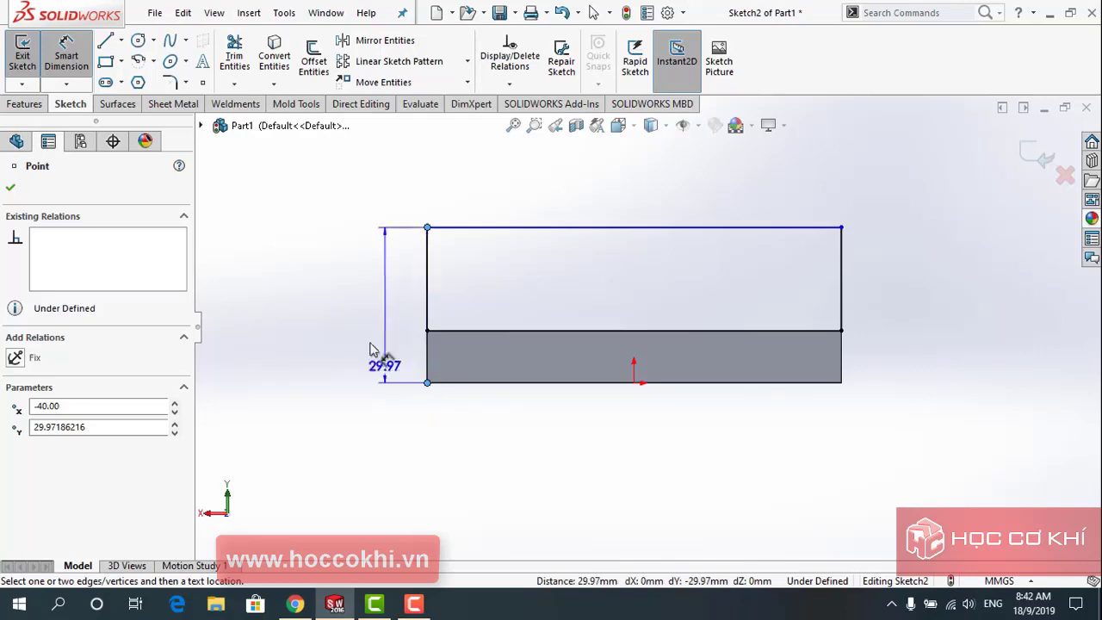
click(358, 319)
text(30)
key(Return)
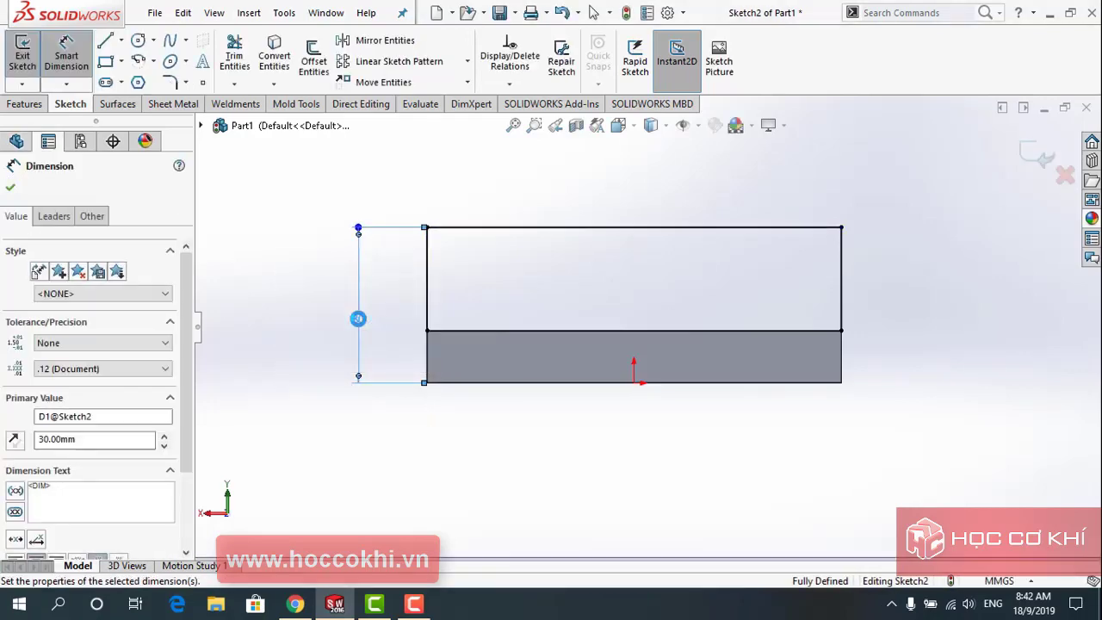
key(Escape)
- Round both top corners of the profile with R8 sketch fillets
key(alt+Tab)
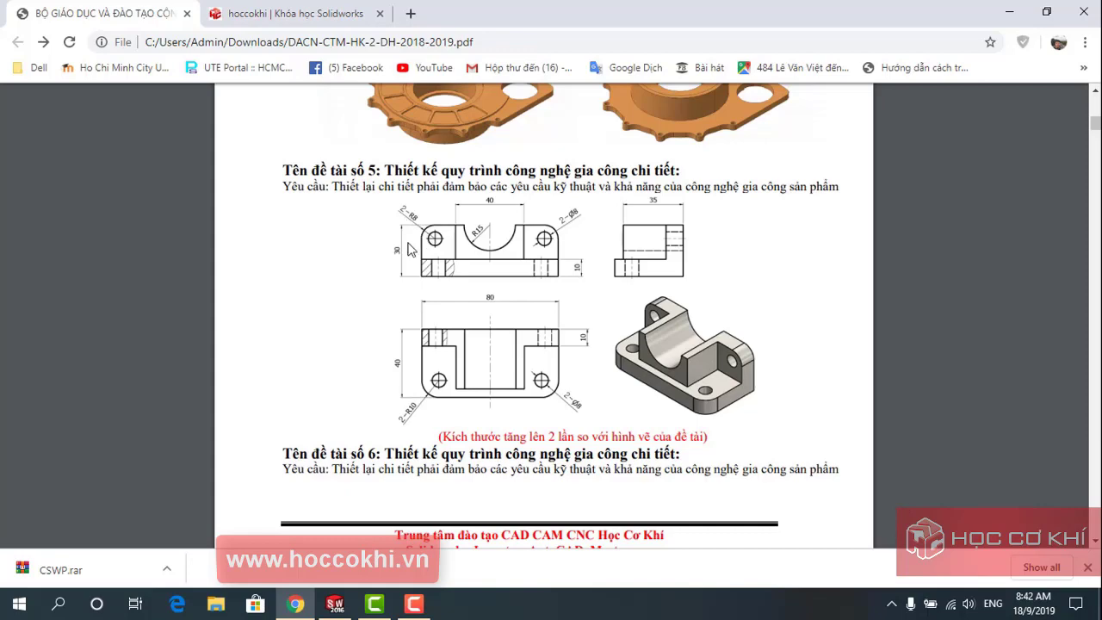
key(alt+Tab)
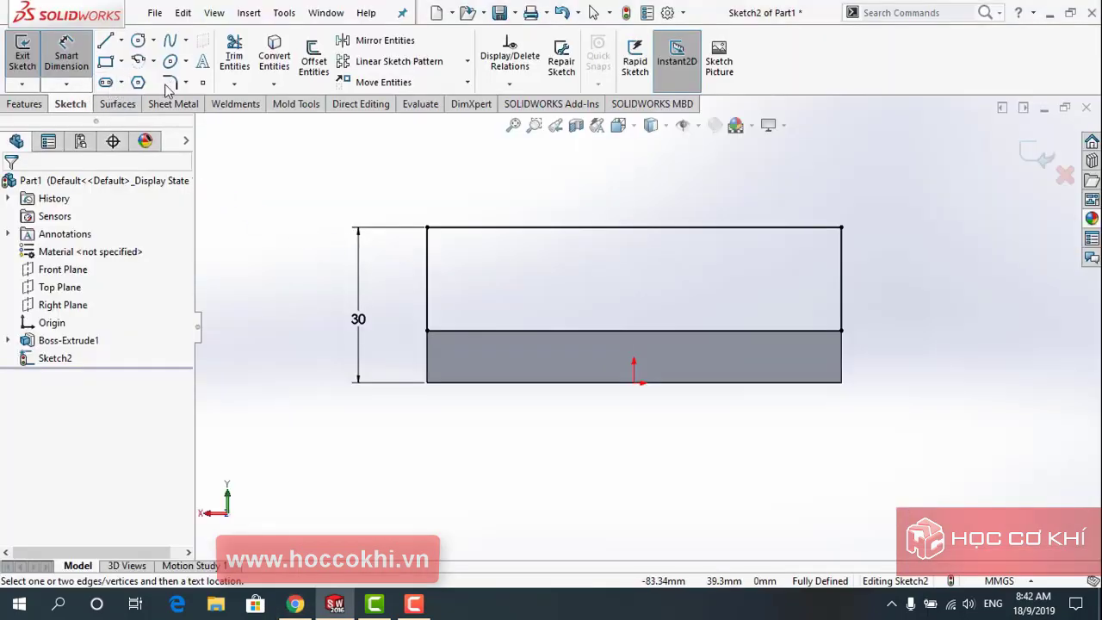
click(169, 84)
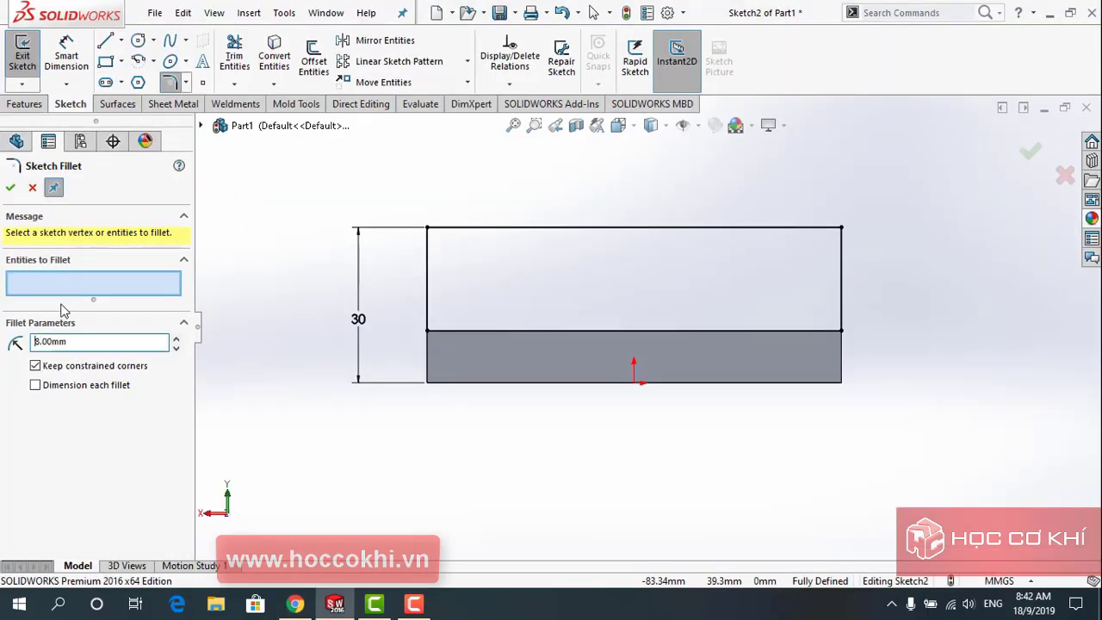
click(428, 229)
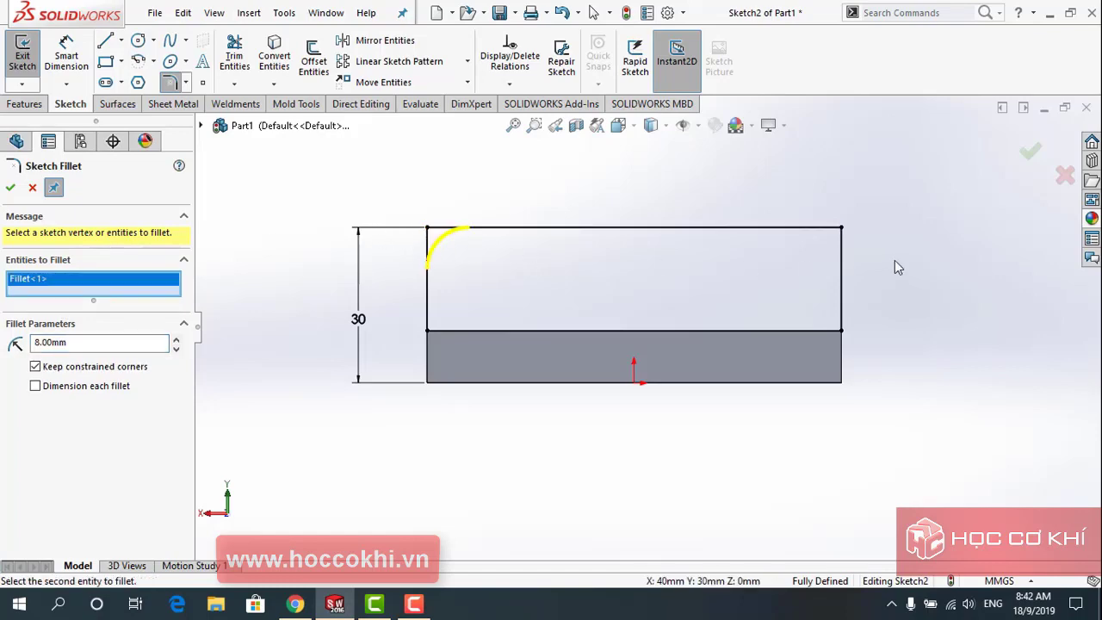
click(843, 229)
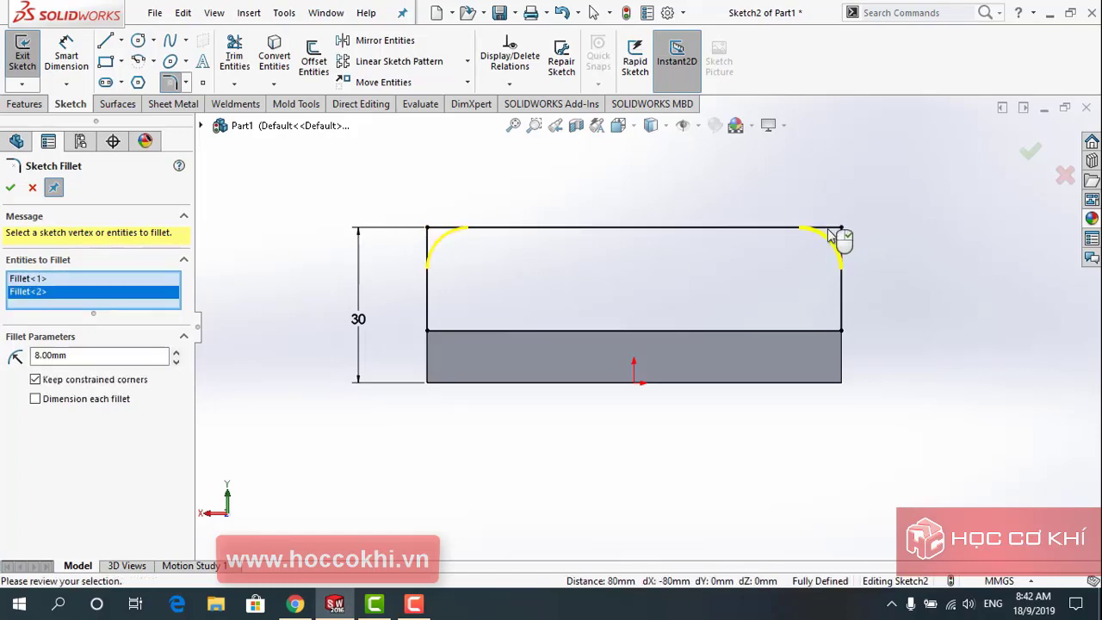
click(10, 188)
key(alt+Tab)
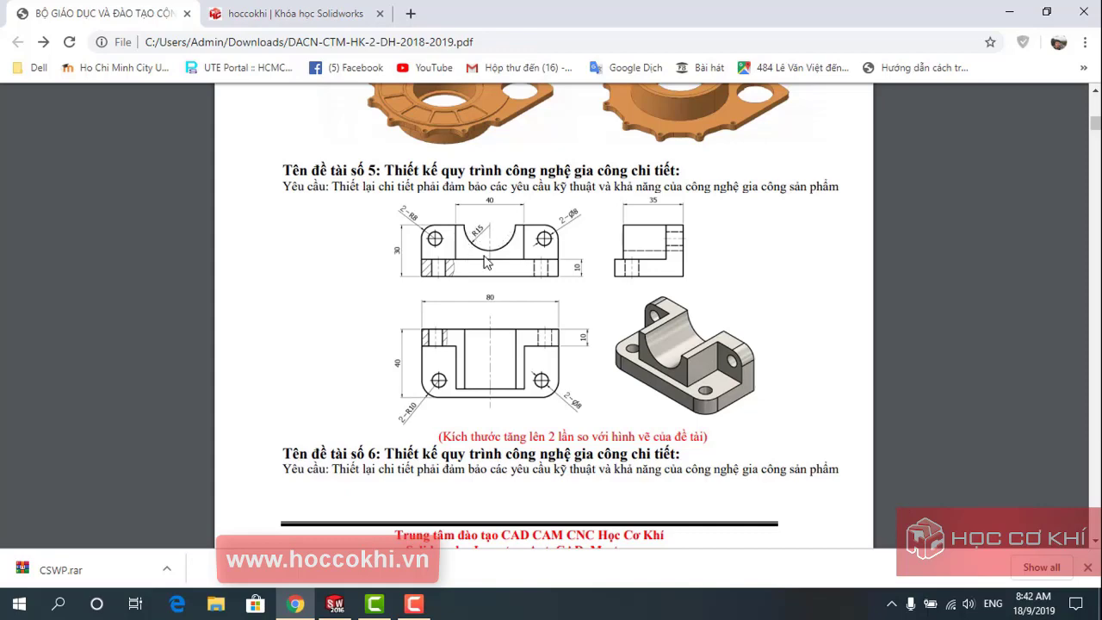
key(alt+Tab)
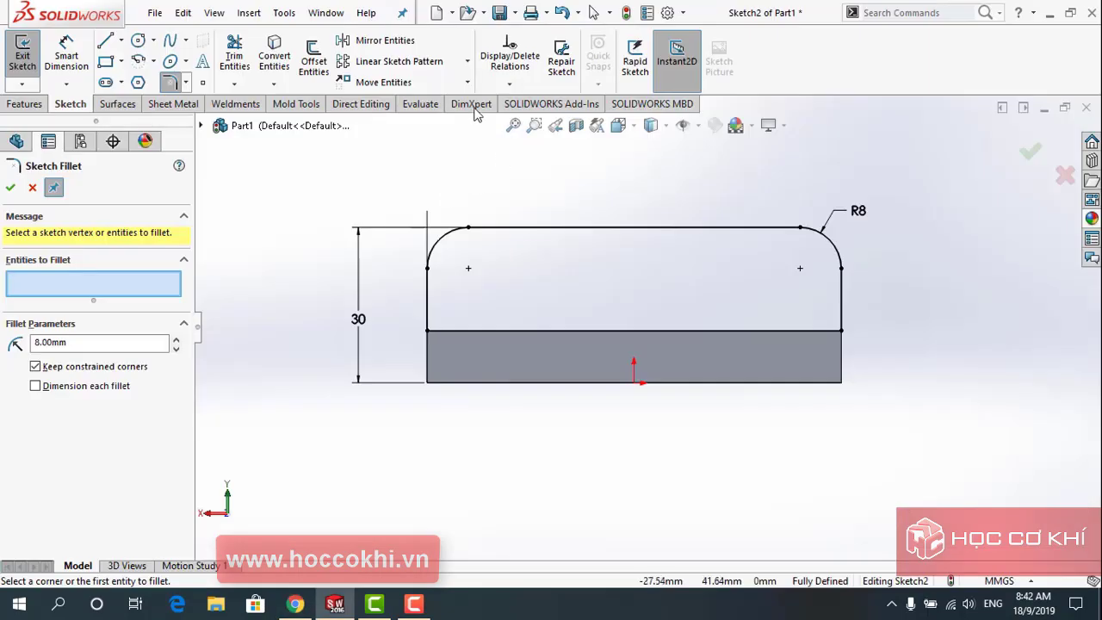
- Draw a downward semicircular arc centred on the top edge and dimension its radius 15 mm
click(136, 61)
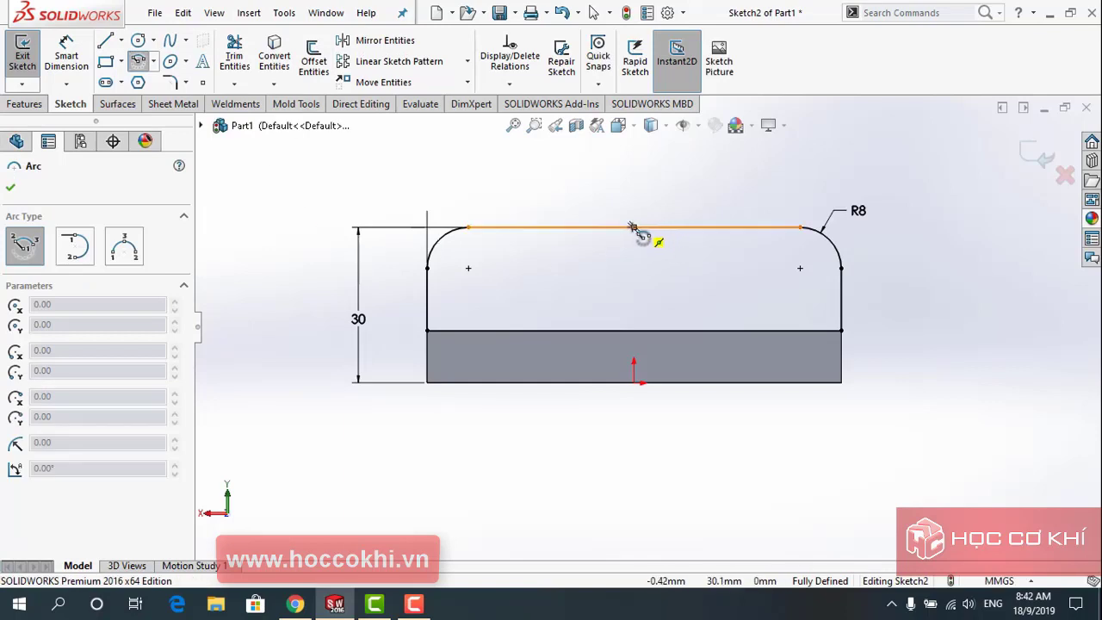
click(633, 226)
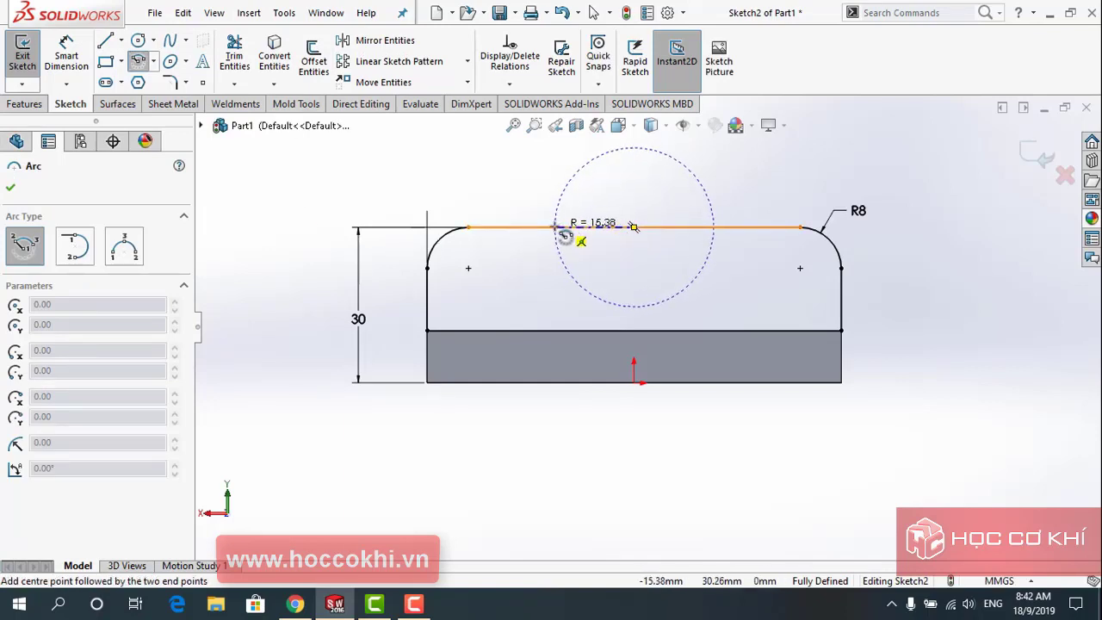
click(555, 227)
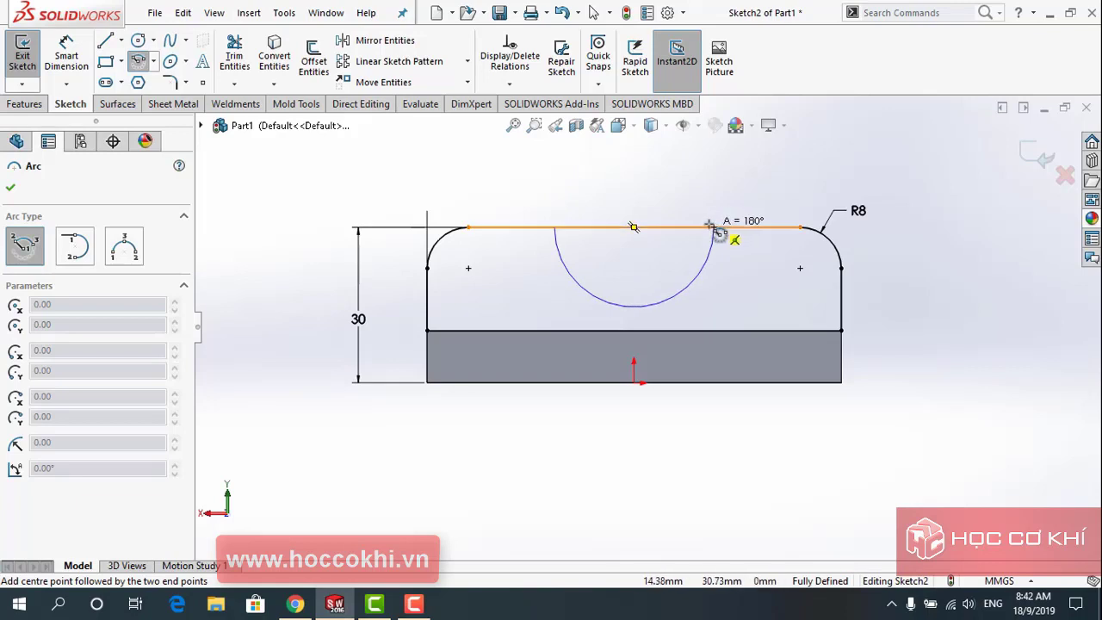
click(713, 227)
key(Escape)
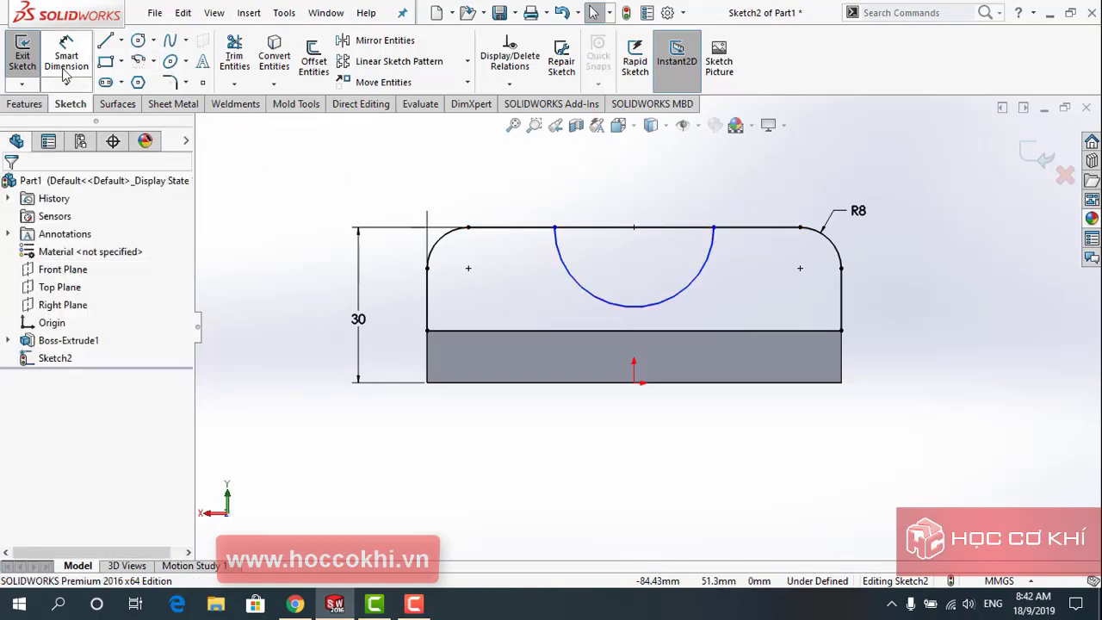
click(65, 69)
click(582, 287)
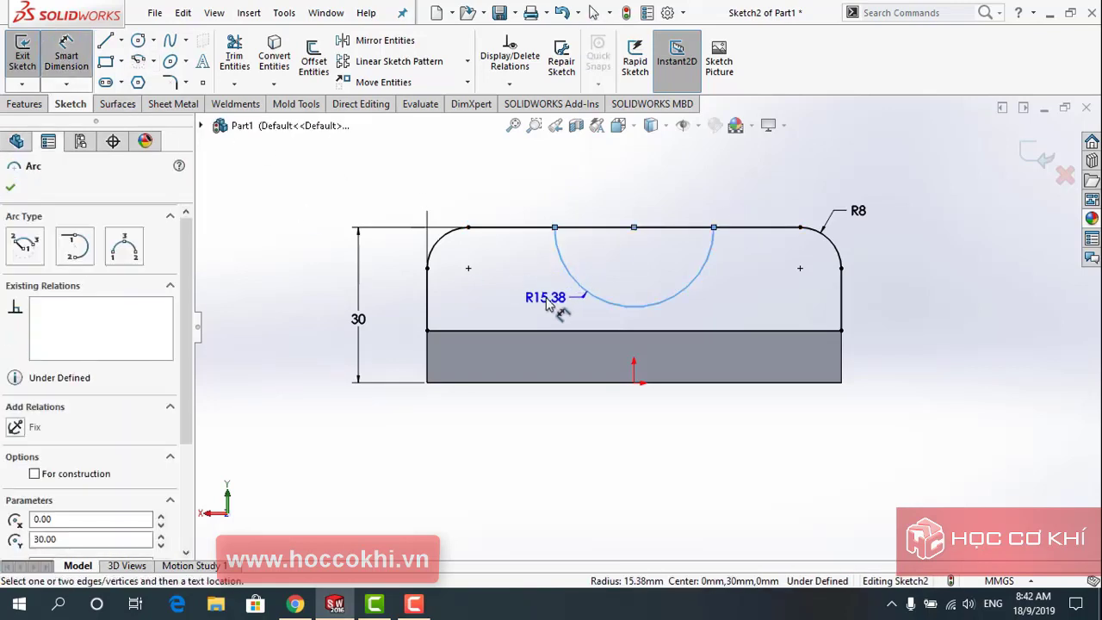
click(547, 304)
text(15.00mm)
key(Return)
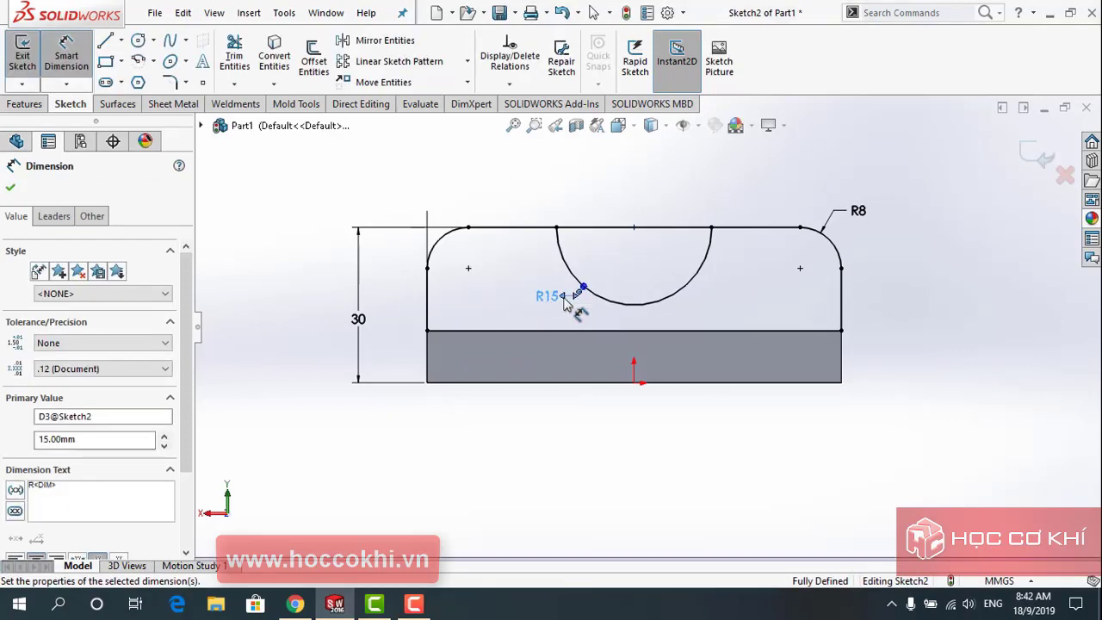
key(Escape)
key(Escape)
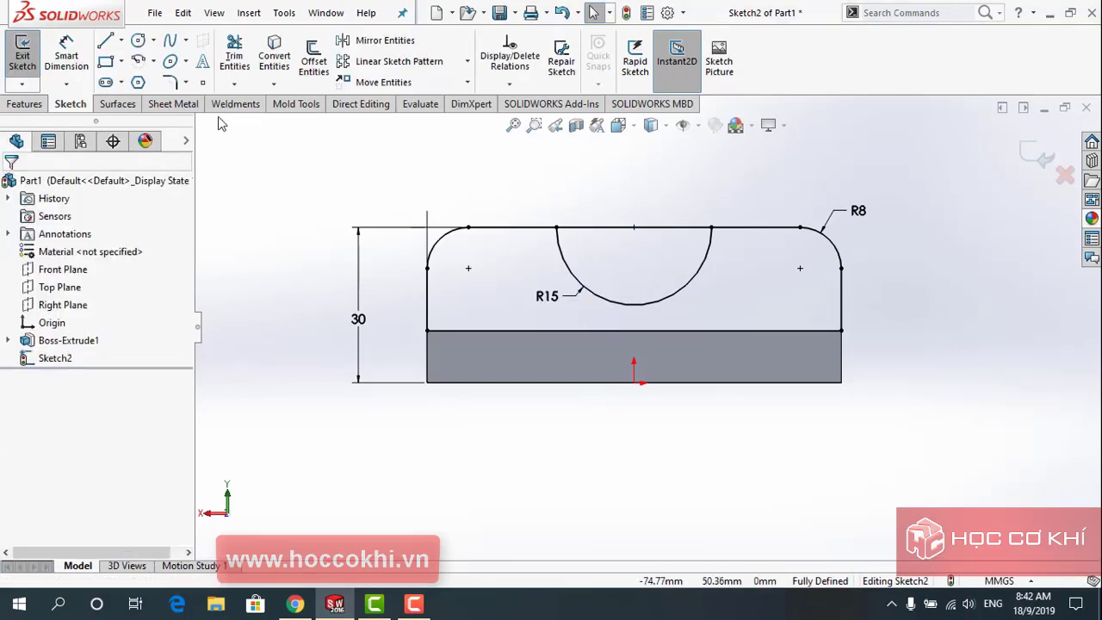
click(235, 54)
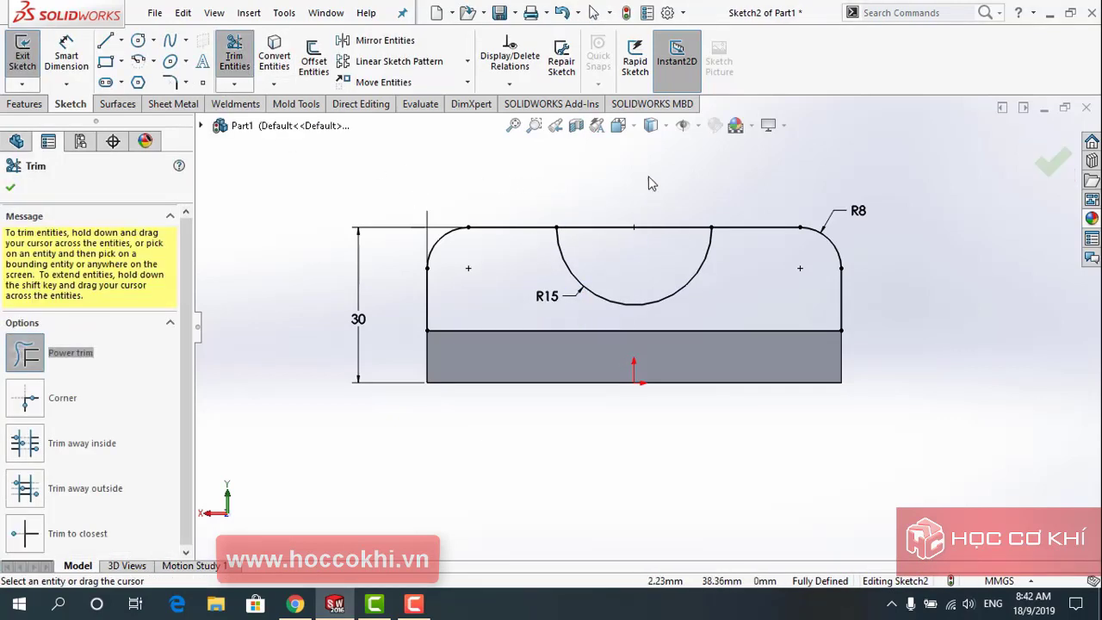
- Trim the top edge inside the arc and align the arc centre vertically with the origin
drag(631, 234, 629, 246)
key(Escape)
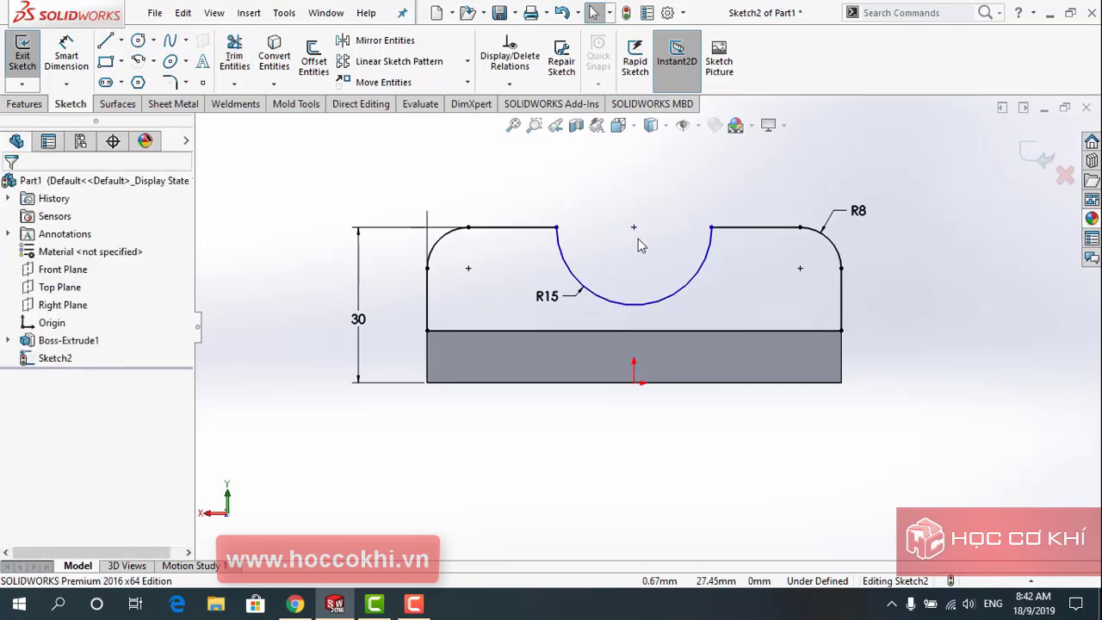
click(634, 230)
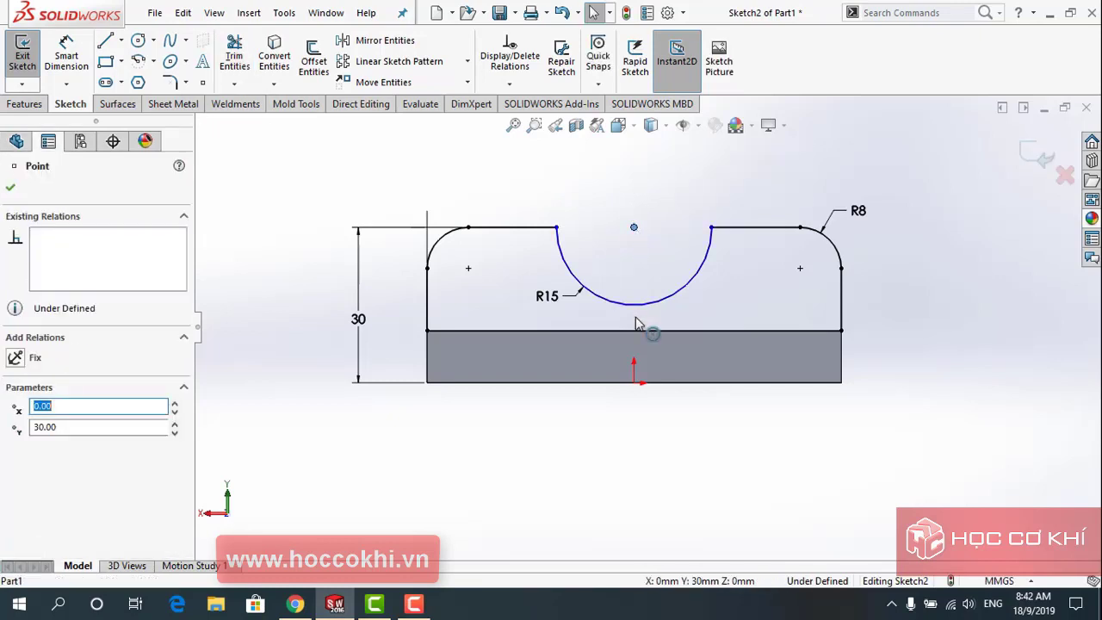
ctrl+click(635, 383)
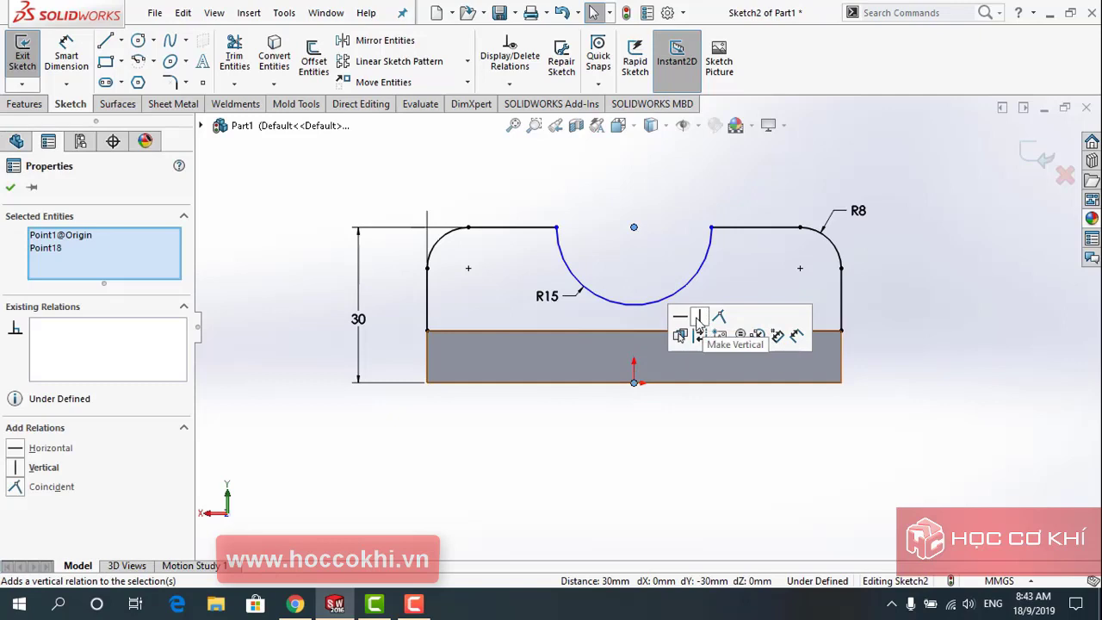
click(700, 328)
click(687, 201)
- Add a Midpoint relation between the arc centre and the top line
click(633, 229)
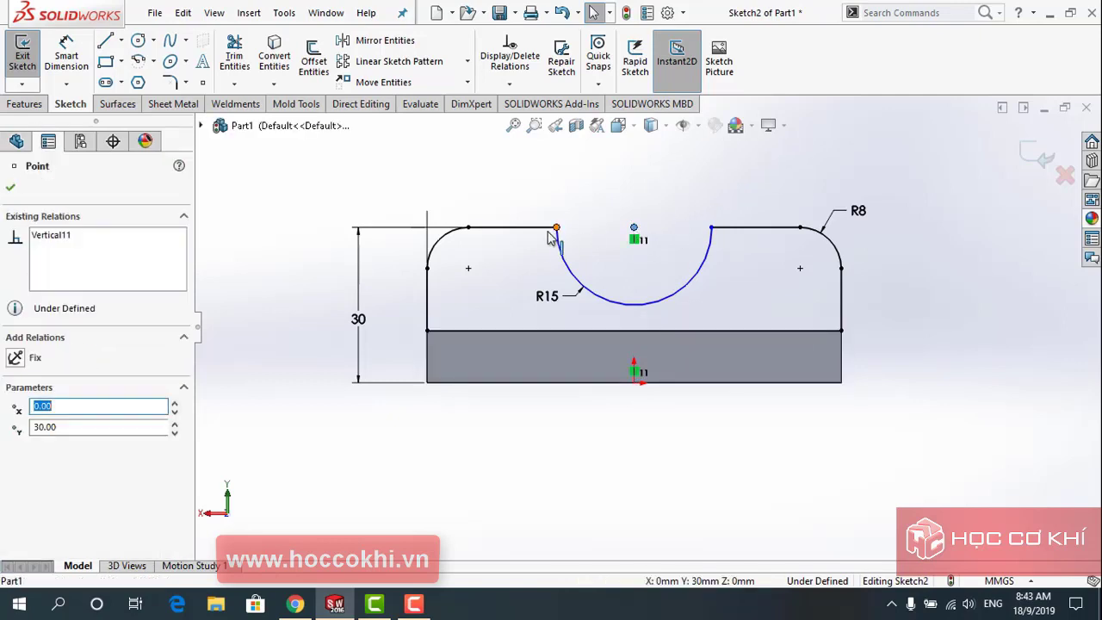
ctrl+click(517, 227)
ctrl+click(756, 227)
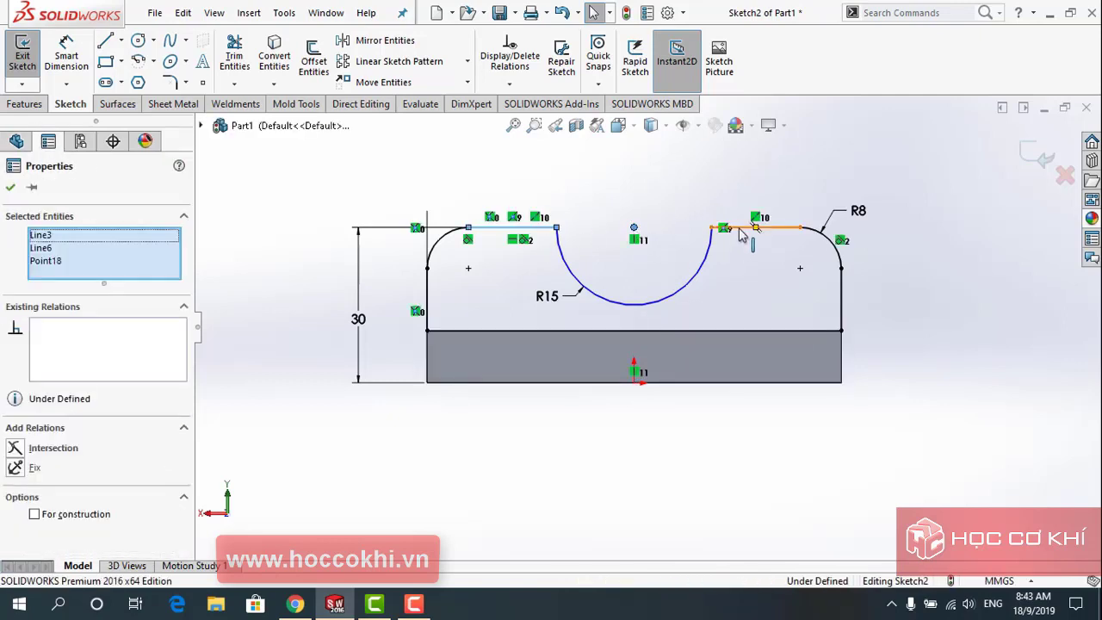
click(655, 206)
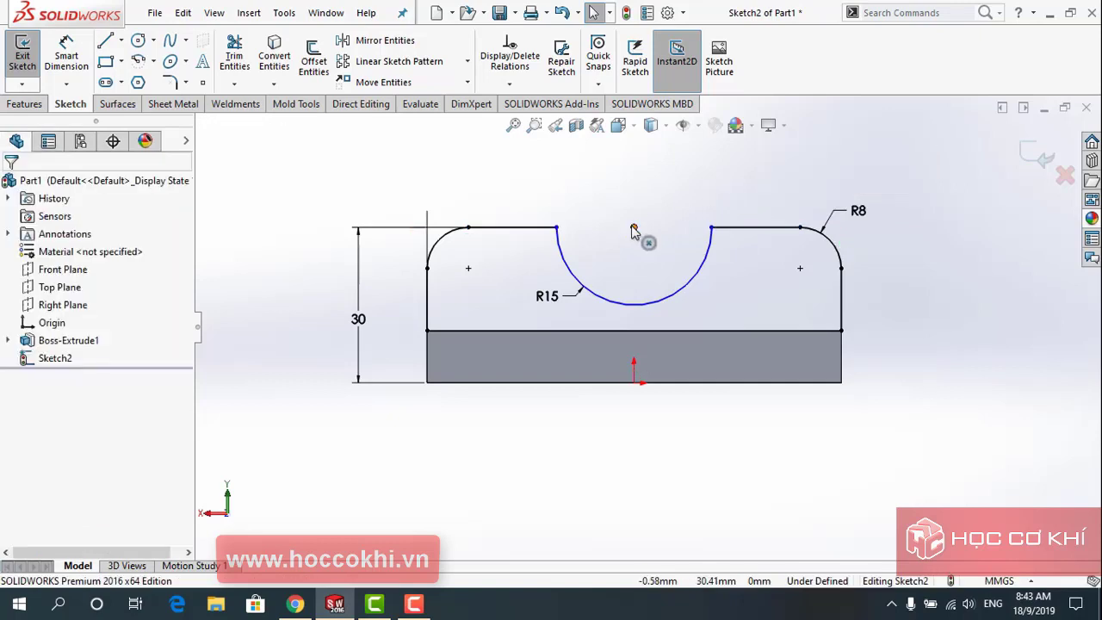
click(634, 228)
click(516, 228)
ctrl+click(633, 228)
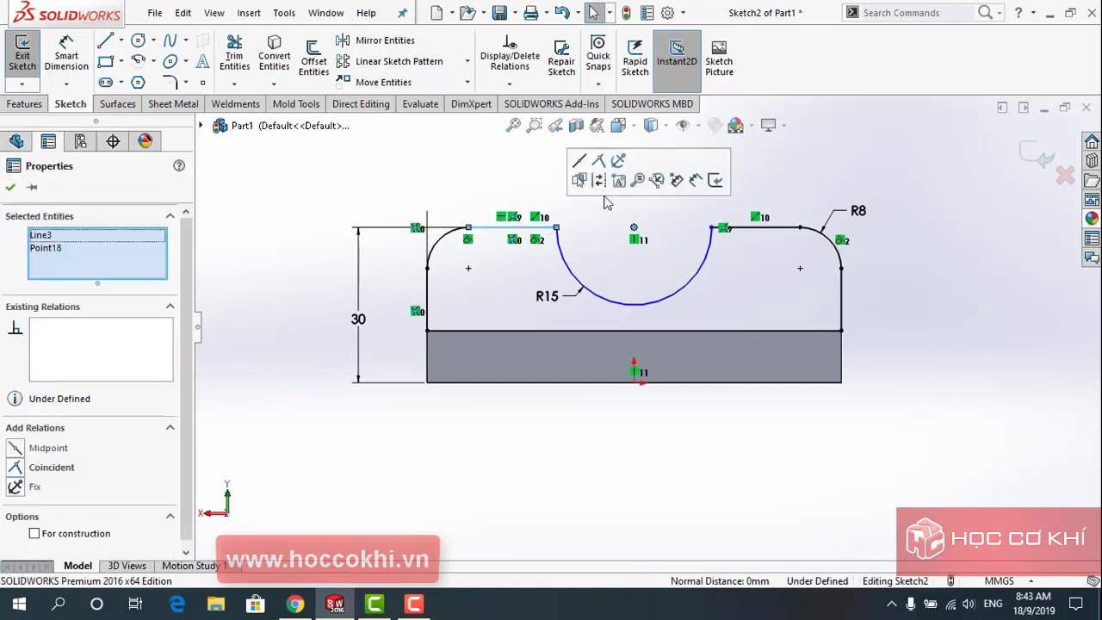
click(582, 177)
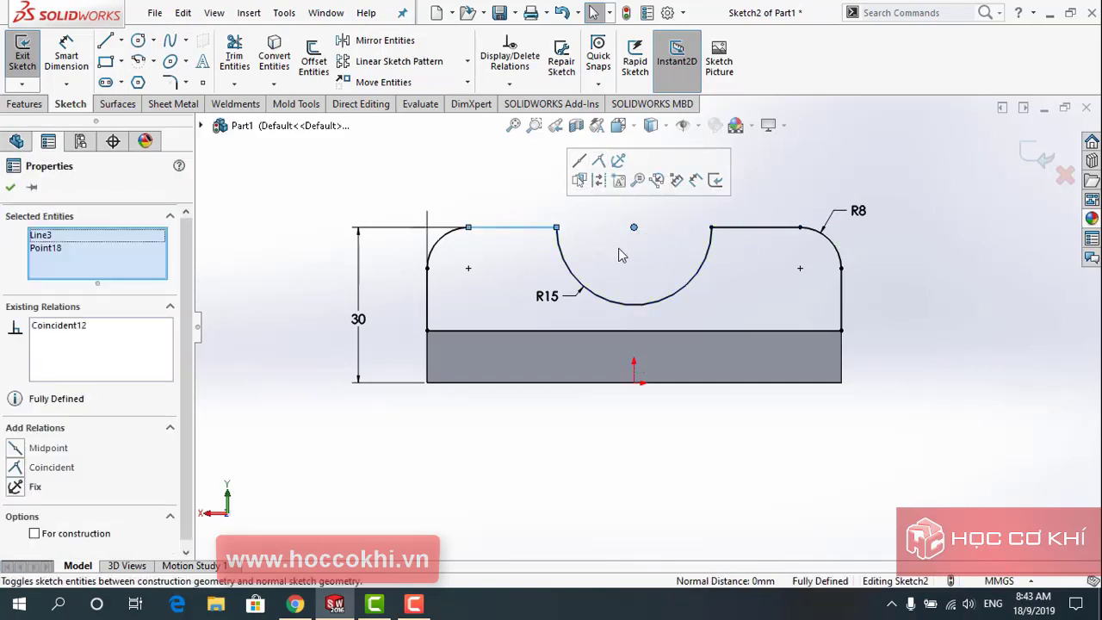
click(618, 256)
key(f)
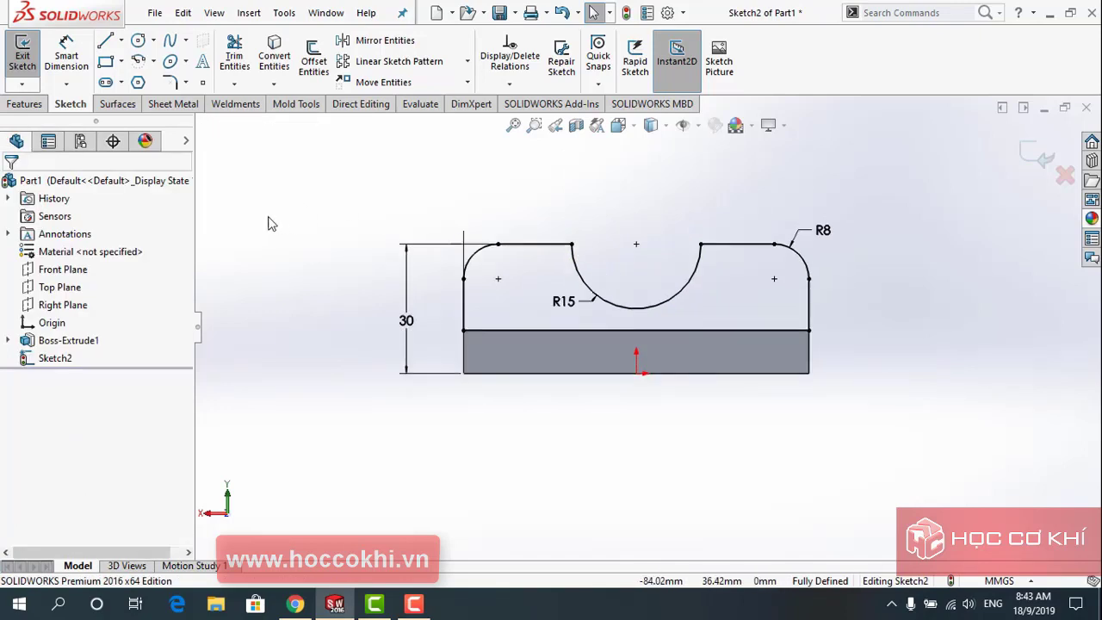
- Extrude Sketch2 10 mm Blind in the reversed direction as Boss-Extrude2
click(23, 104)
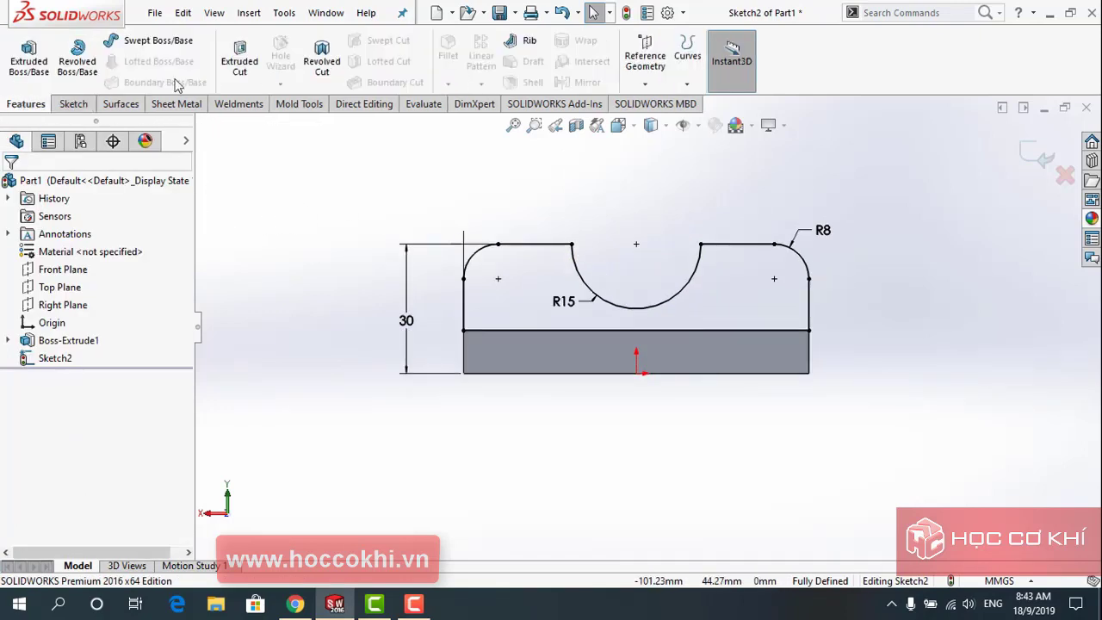
click(28, 56)
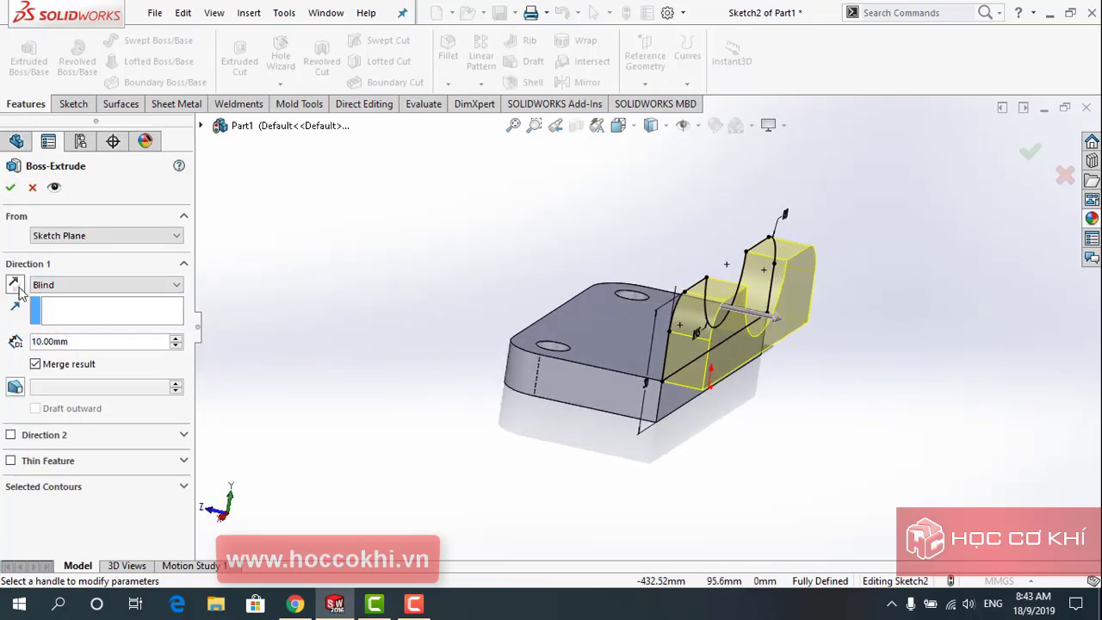
click(17, 290)
key(alt+Tab)
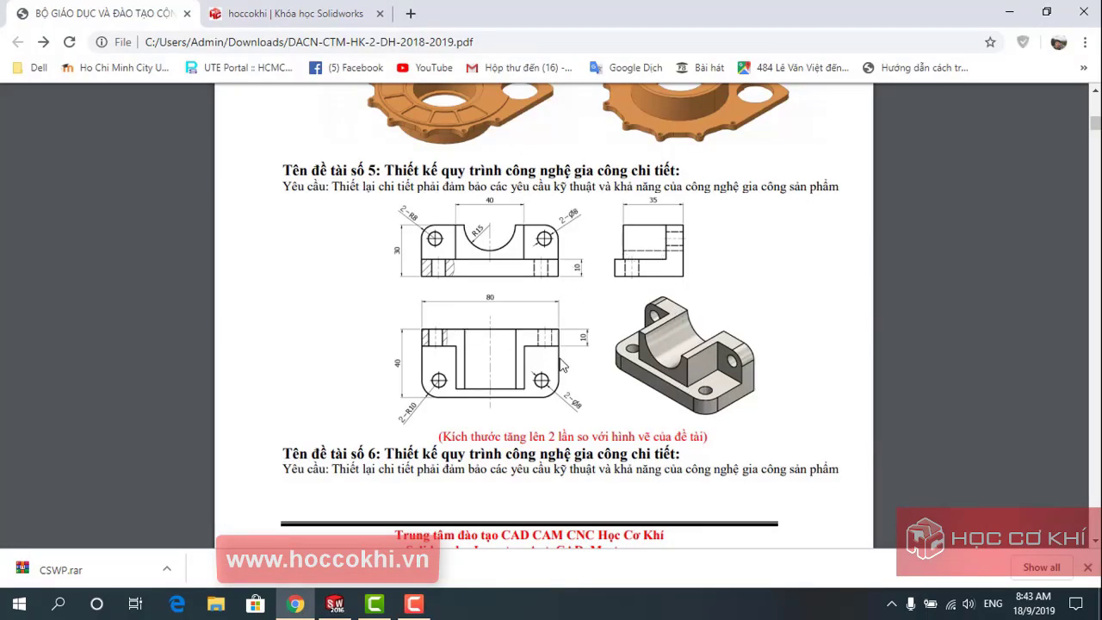
key(alt+Tab)
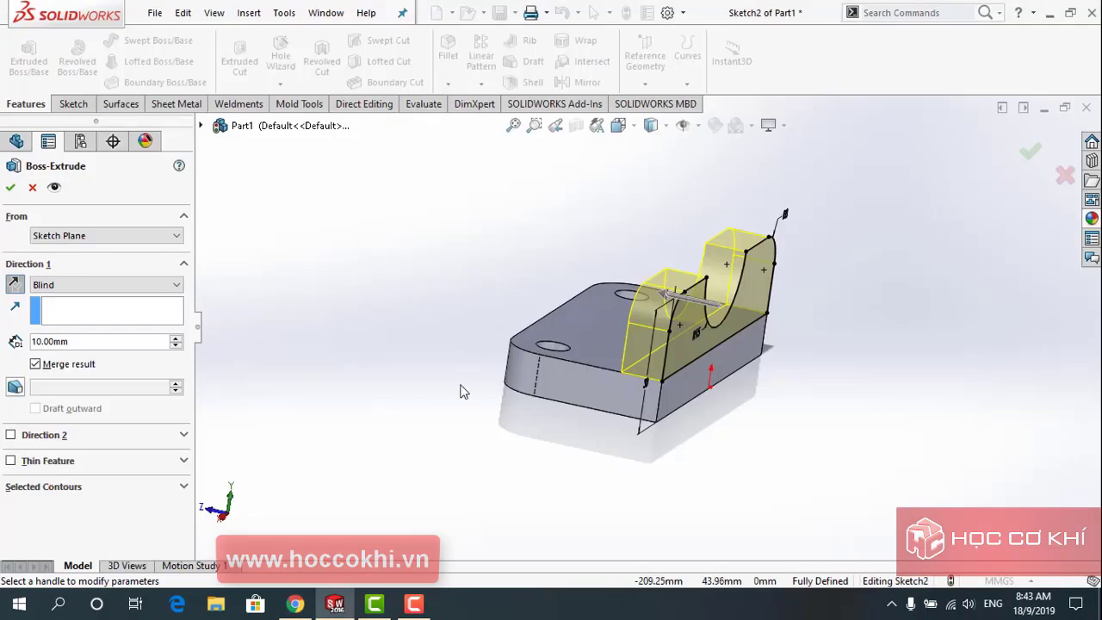
click(17, 187)
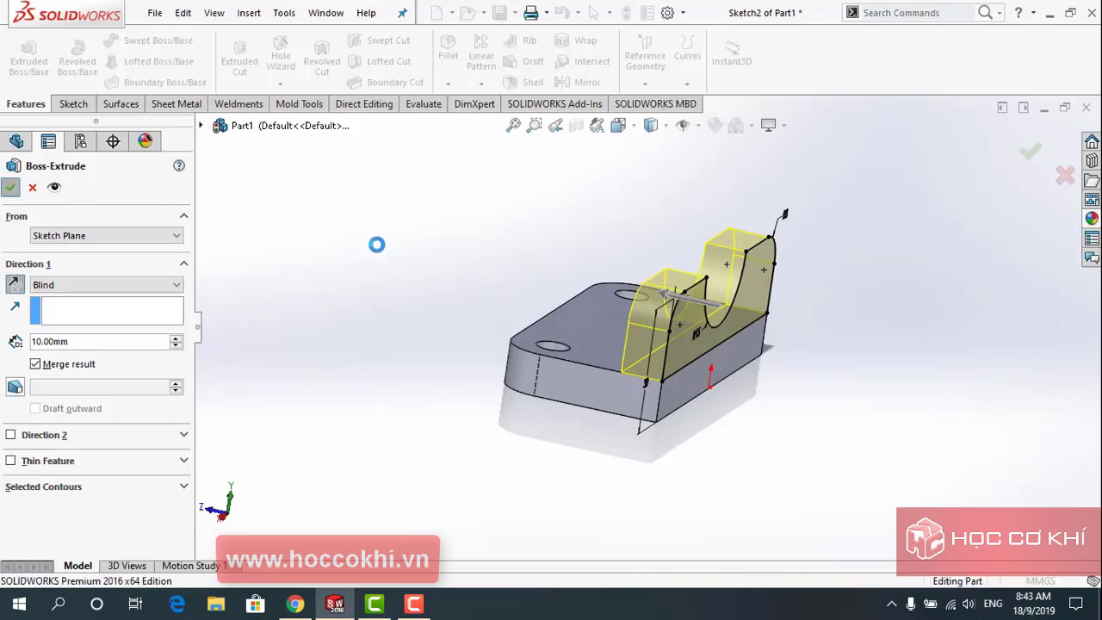
mouse_move(387, 408)
middle_down()
mouse_move(517, 411)
mouse_move(517, 482)
middle_up()
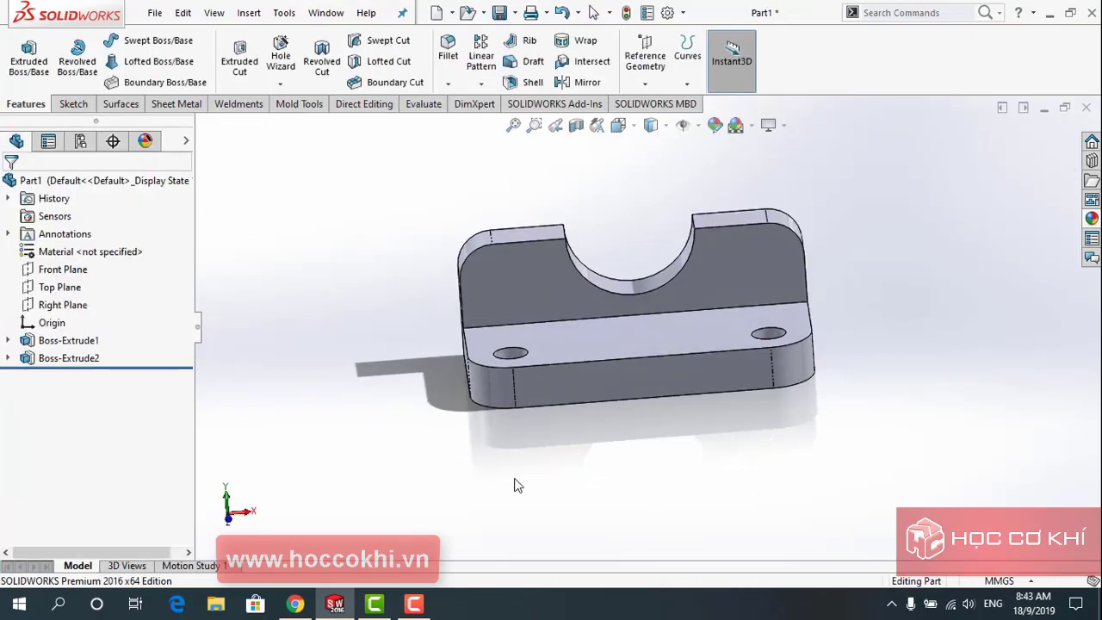
- Start a sketch on the new block's front face and draw a corner rectangle across the cradle
click(743, 278)
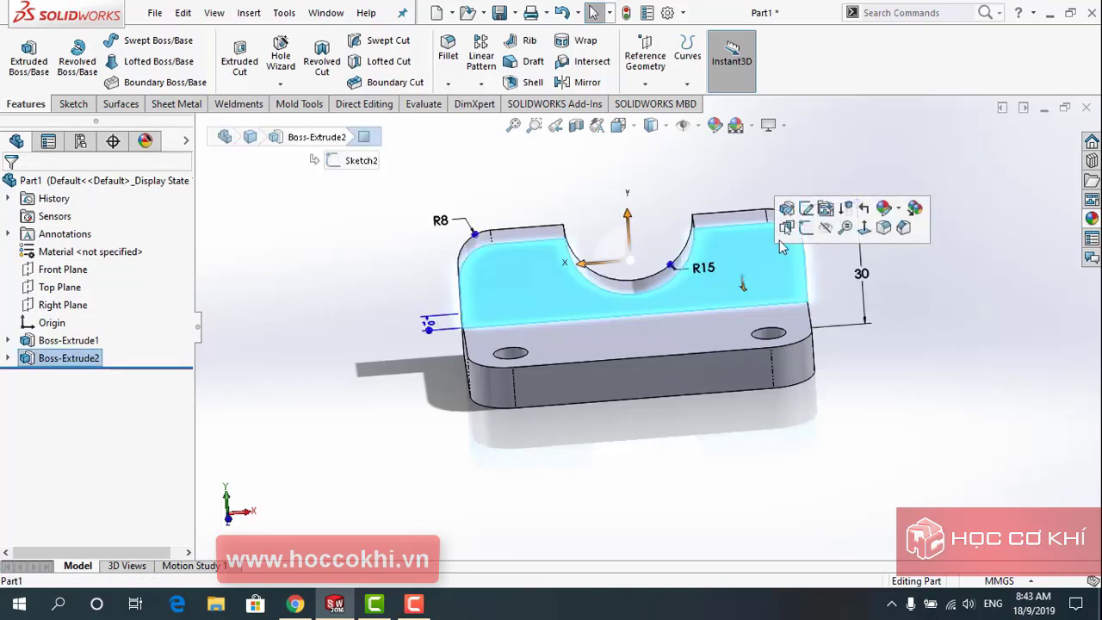
click(801, 238)
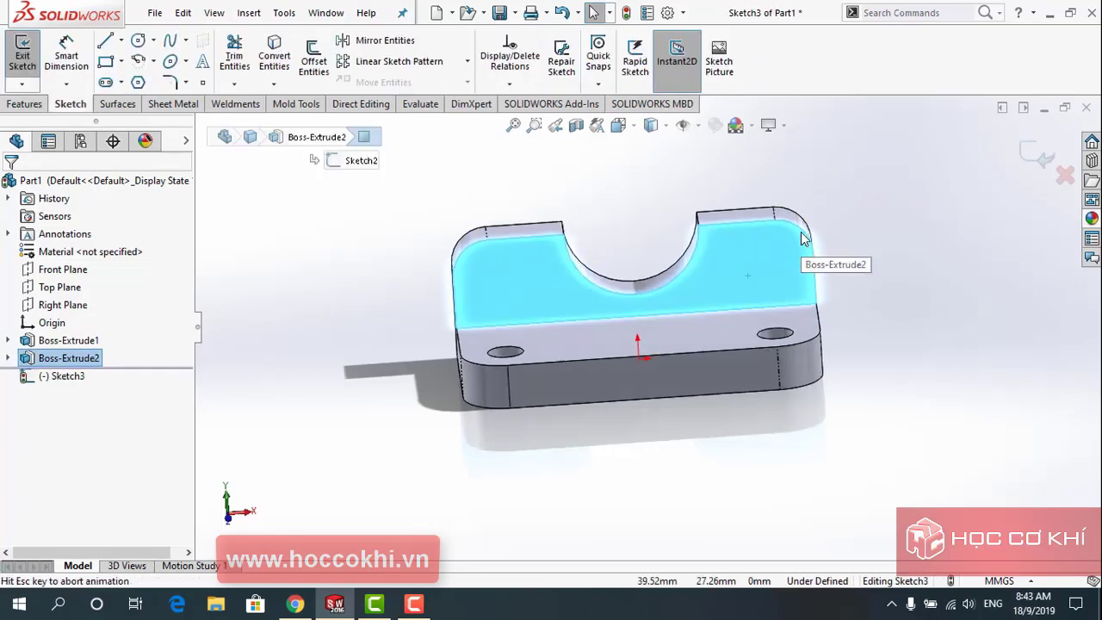
key(alt+Tab)
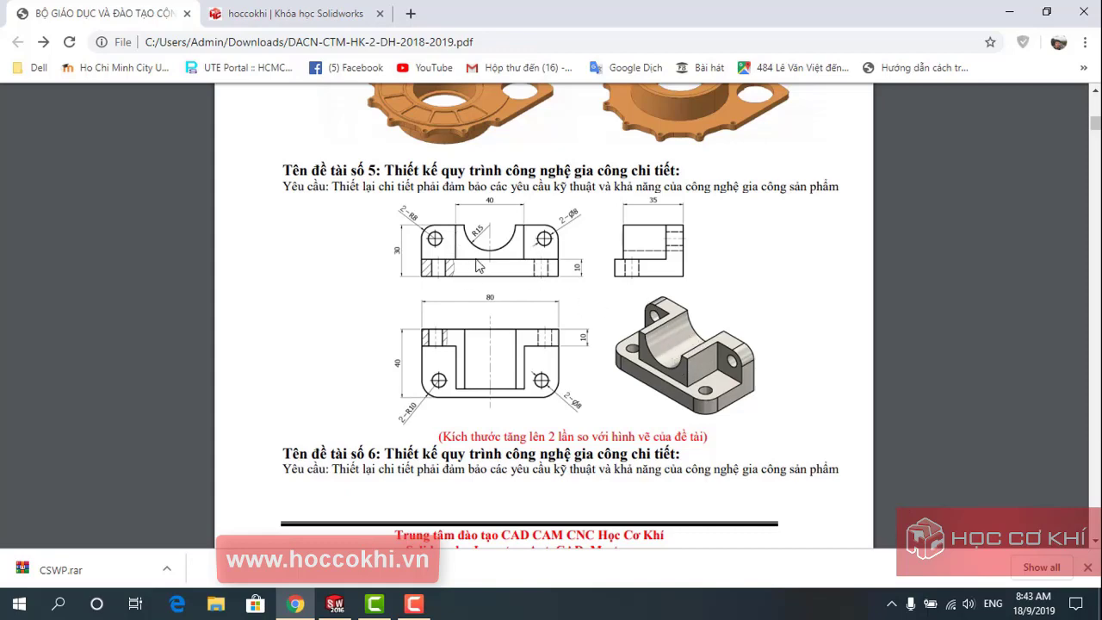
key(alt+Tab)
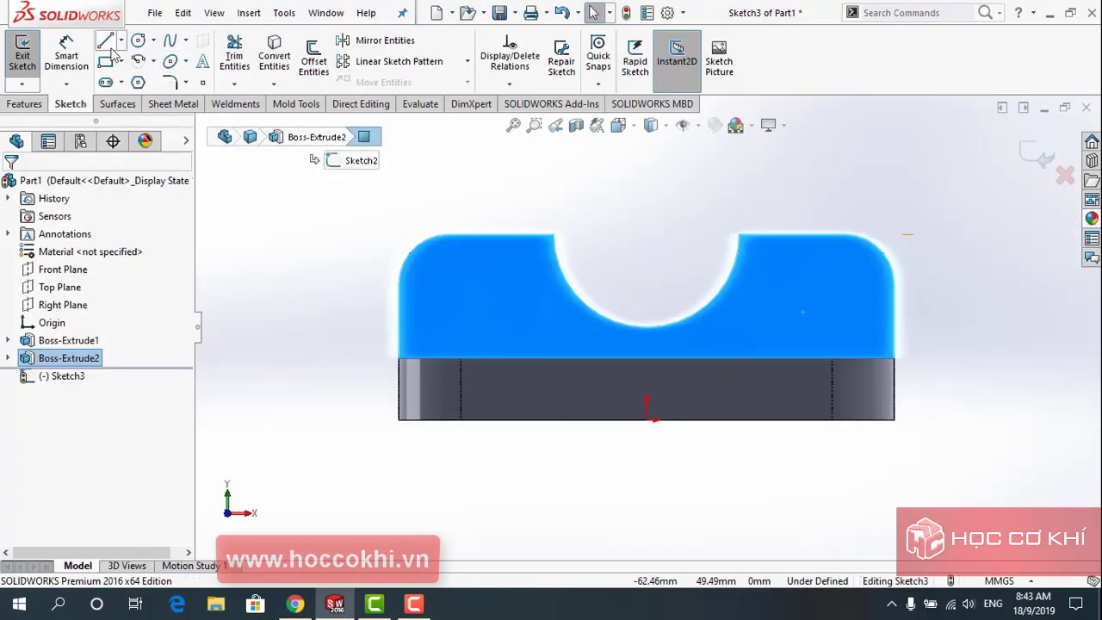
click(106, 63)
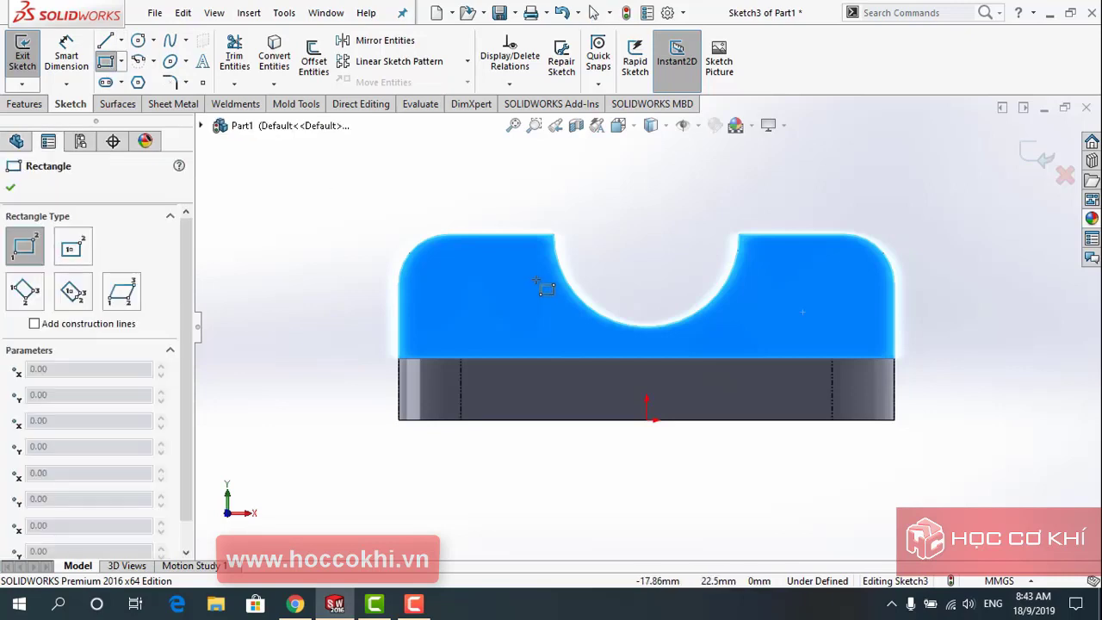
click(526, 234)
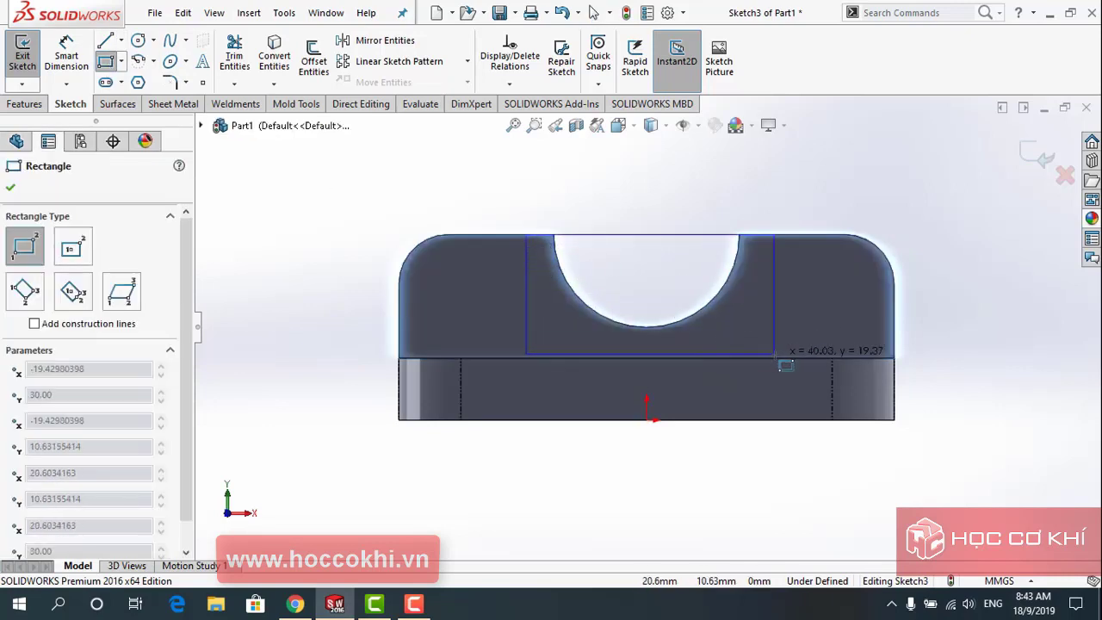
click(774, 355)
key(Escape)
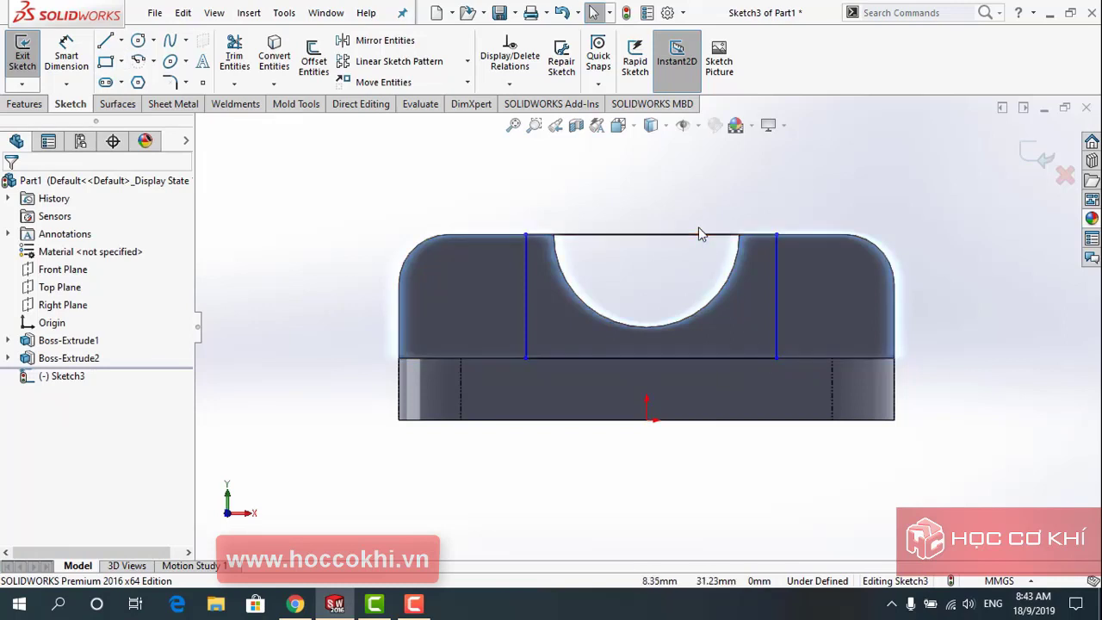
- Convert the R15 cradle arc into the sketch and trim the top line across it
scroll(702, 234, down, 1)
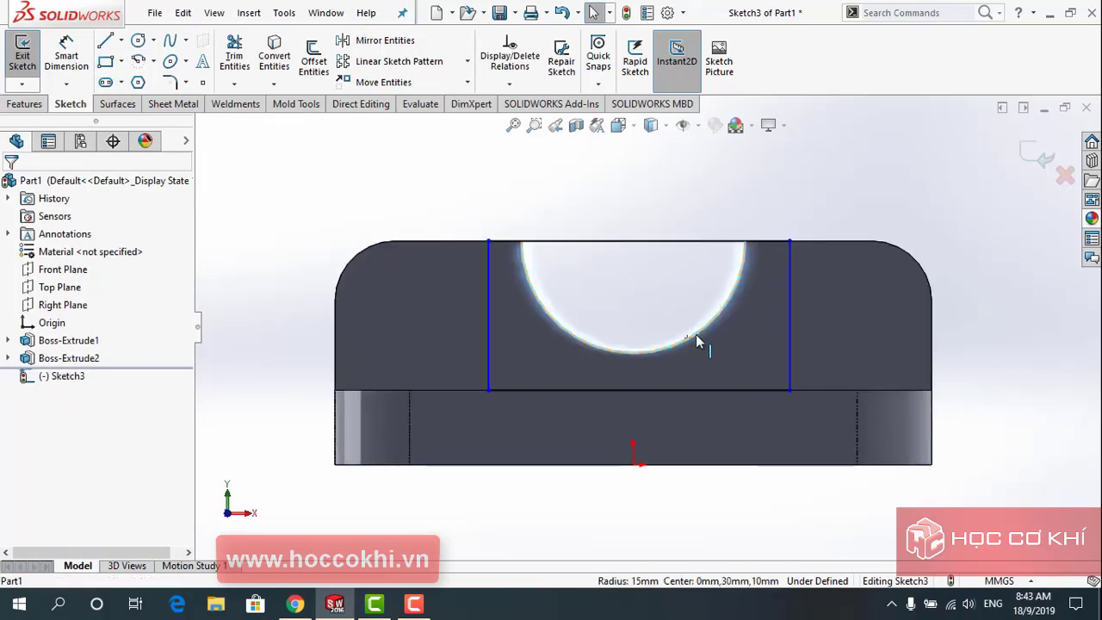
click(274, 56)
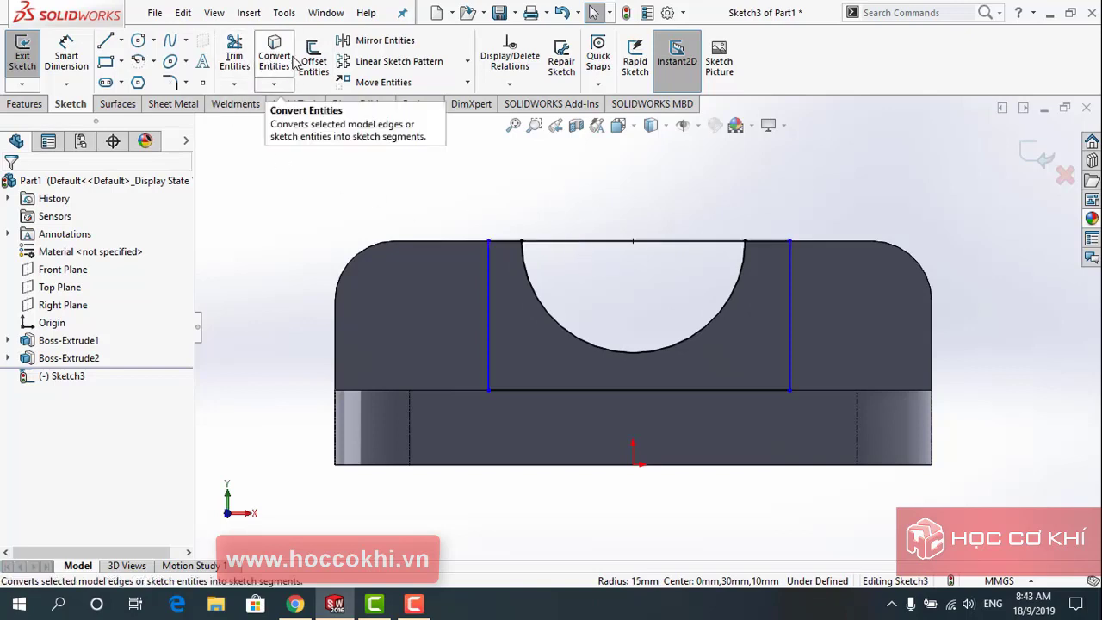
click(234, 56)
drag(596, 207, 591, 270)
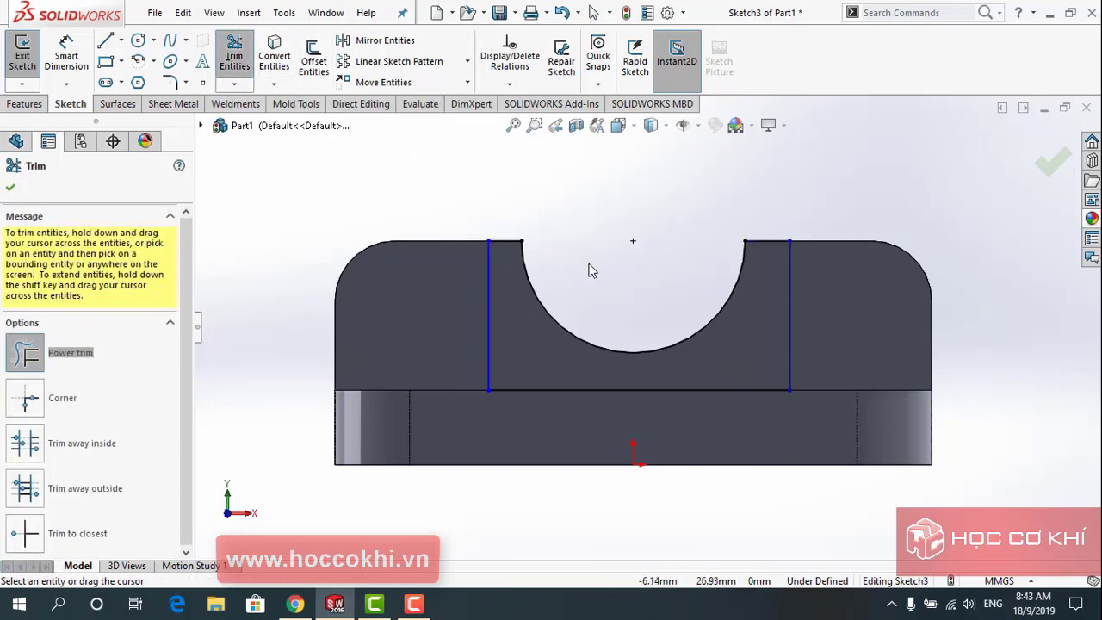
key(Escape)
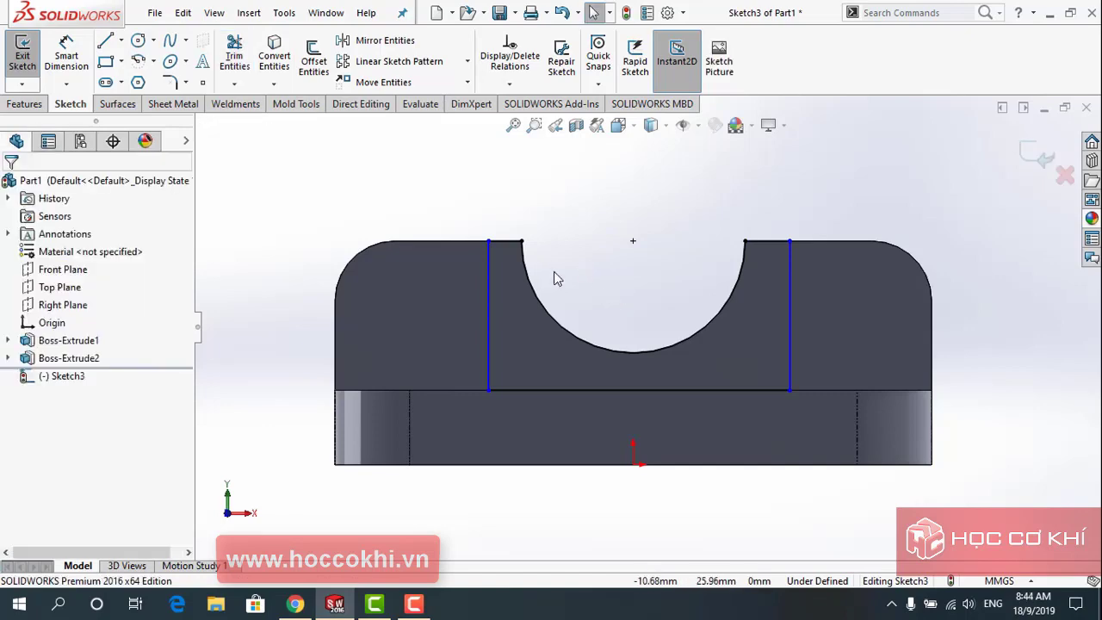
- Dimension the bottom line's width to 40 mm
key(alt+Tab)
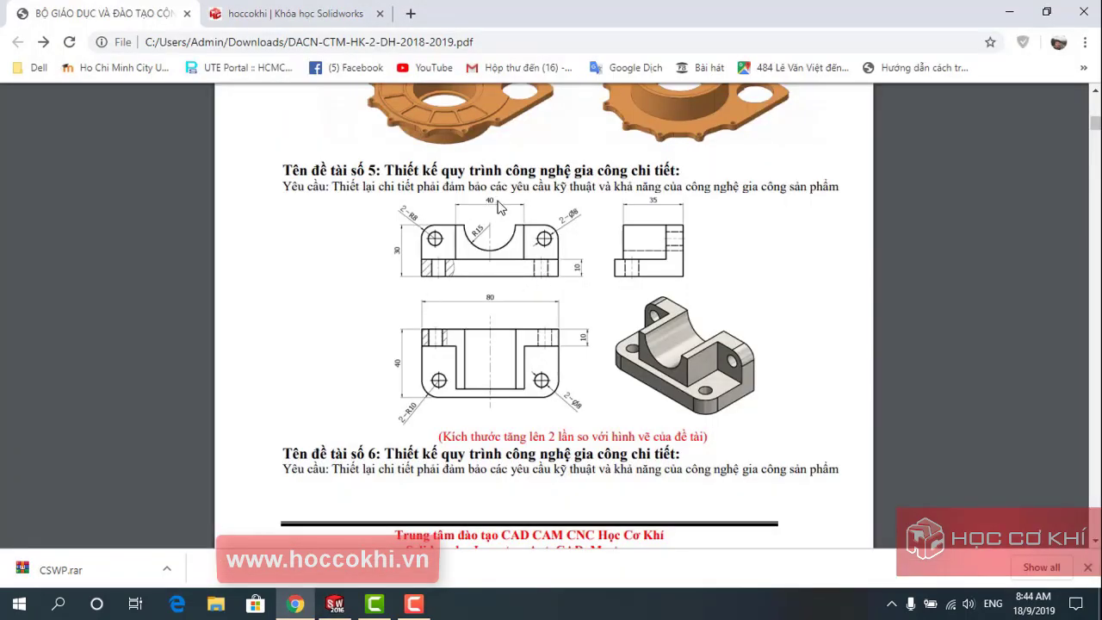
key(alt+Tab)
click(66, 54)
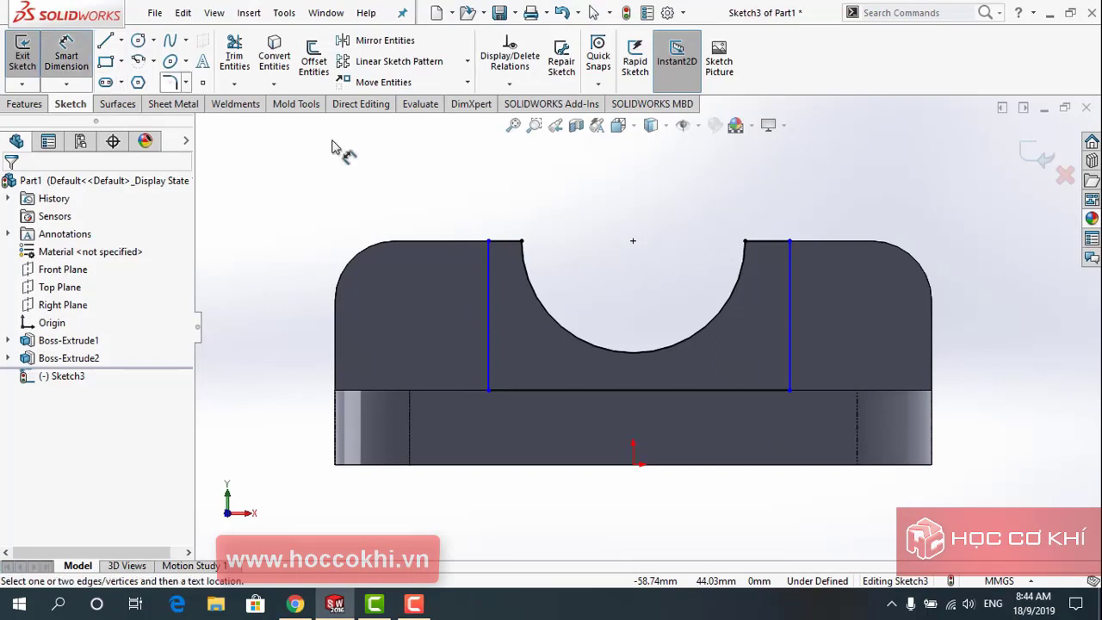
click(575, 390)
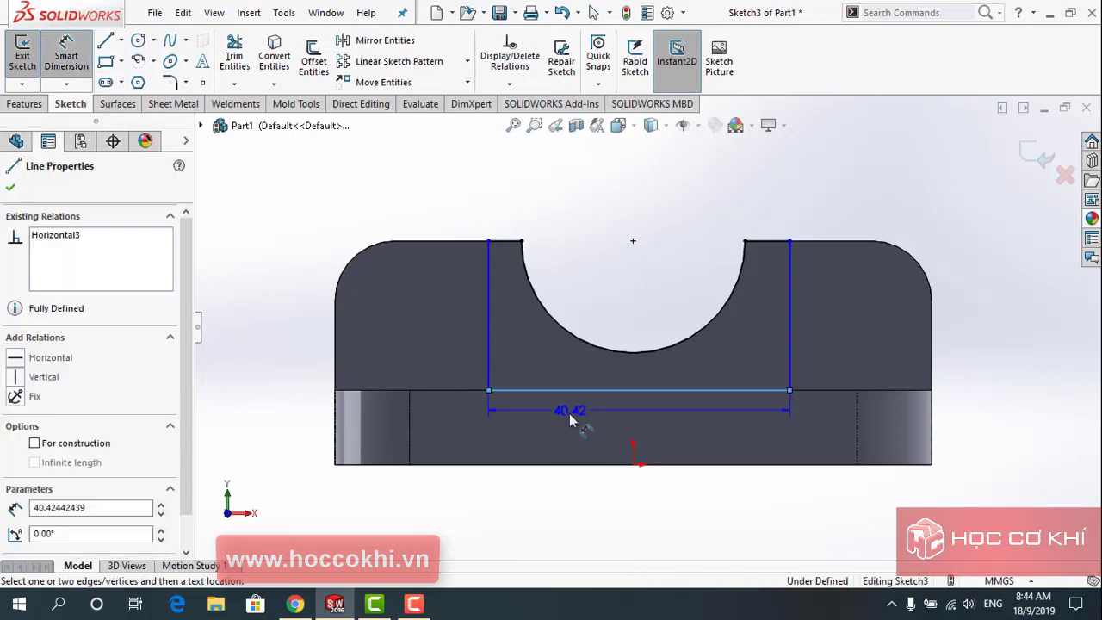
click(568, 423)
text(40)
key(Return)
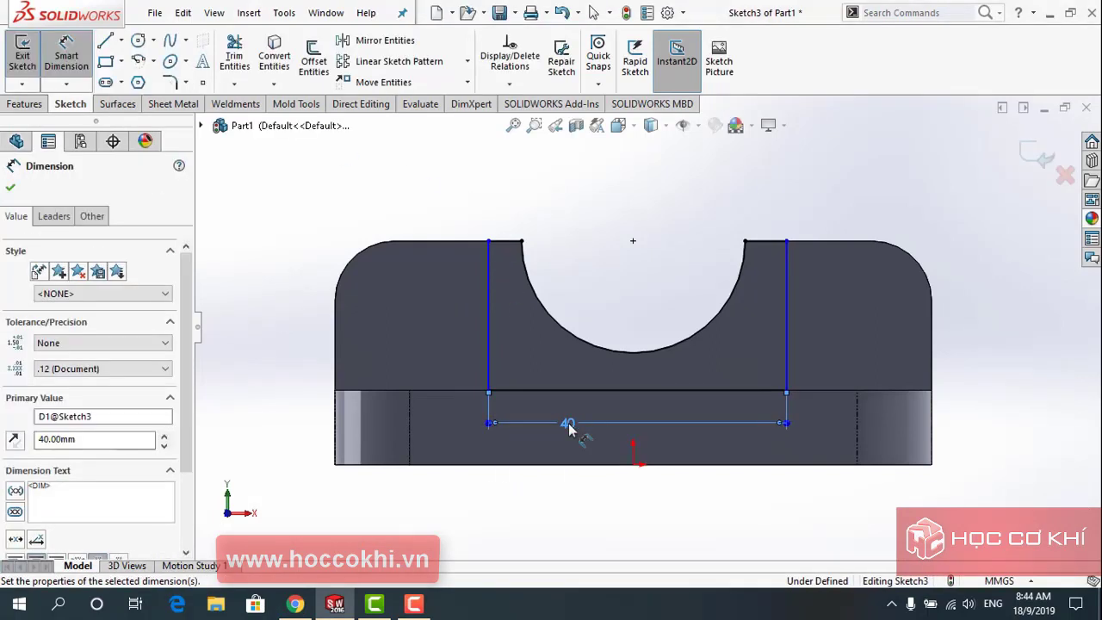
key(Escape)
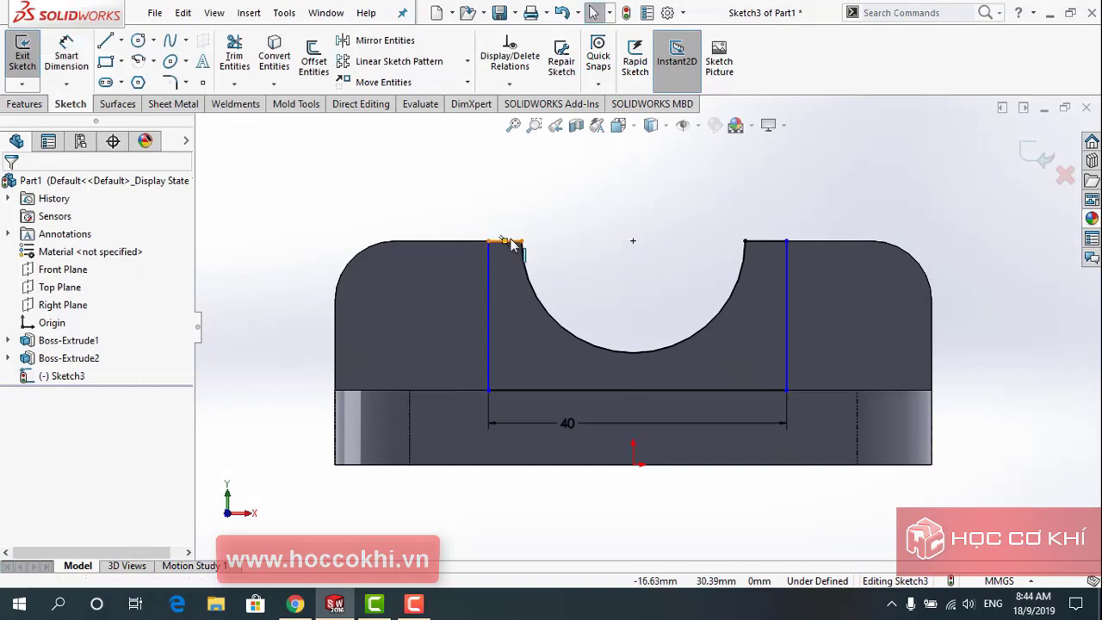
- Make the two short top segments equal in length
click(512, 243)
click(757, 247)
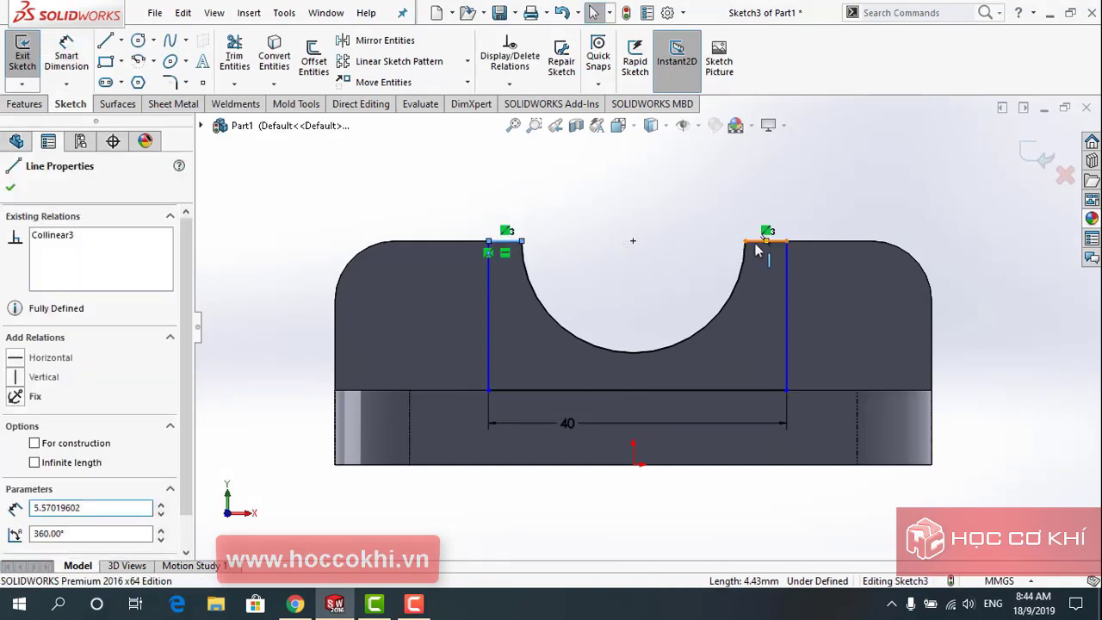
ctrl+click(757, 247)
click(897, 184)
click(680, 244)
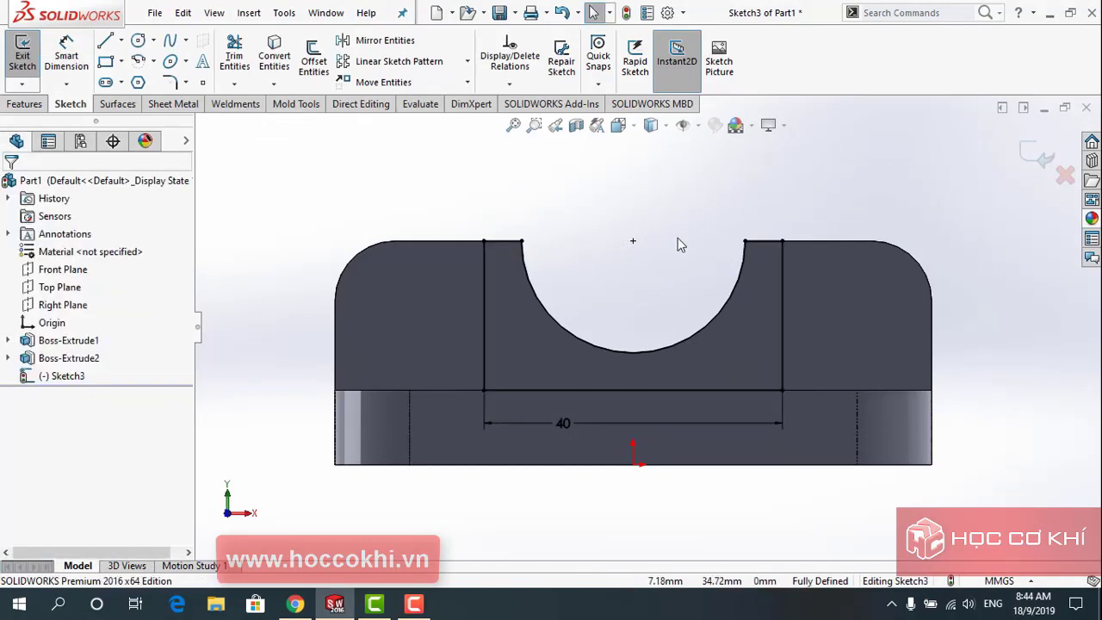
scroll(654, 319, up, 3)
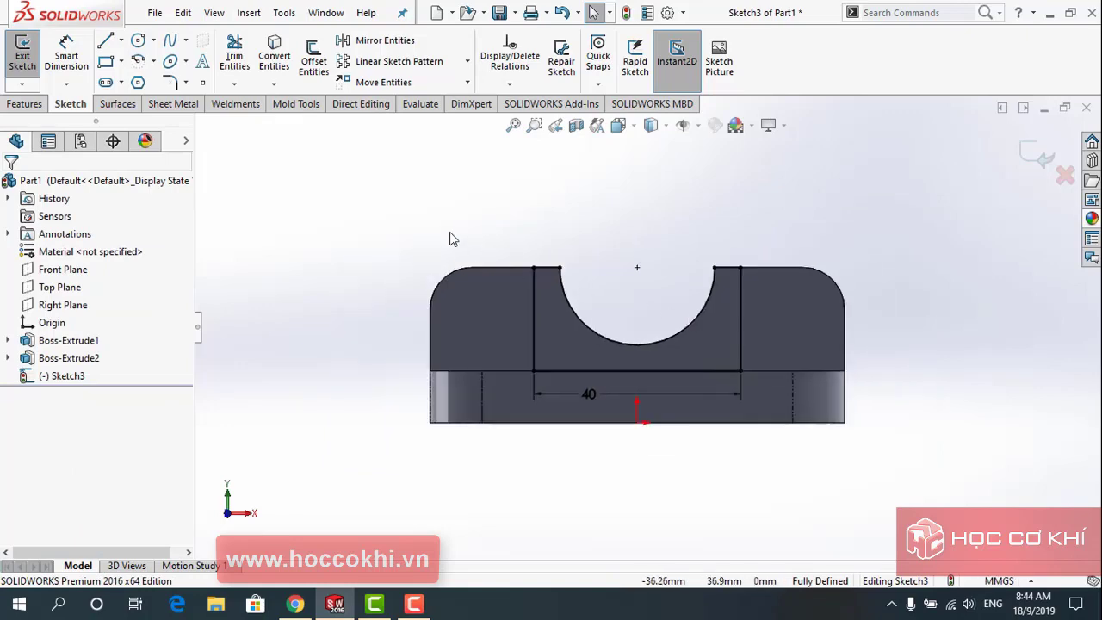
click(17, 103)
- Extrude Sketch3 25 mm Blind as Boss-Extrude3
click(28, 59)
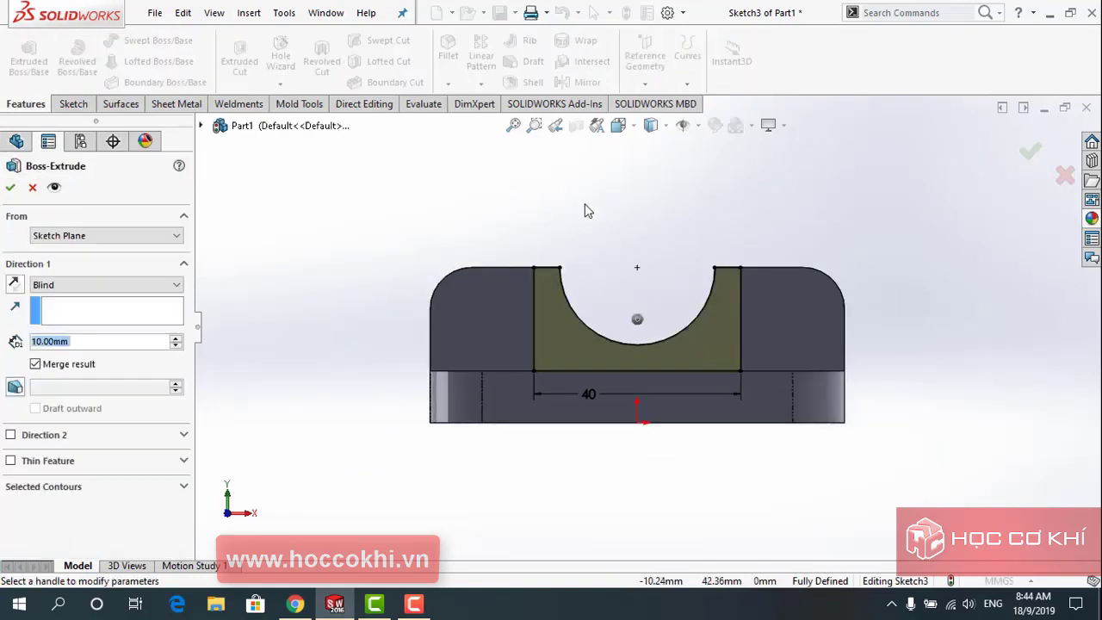
middle_drag(586, 211, 489, 233)
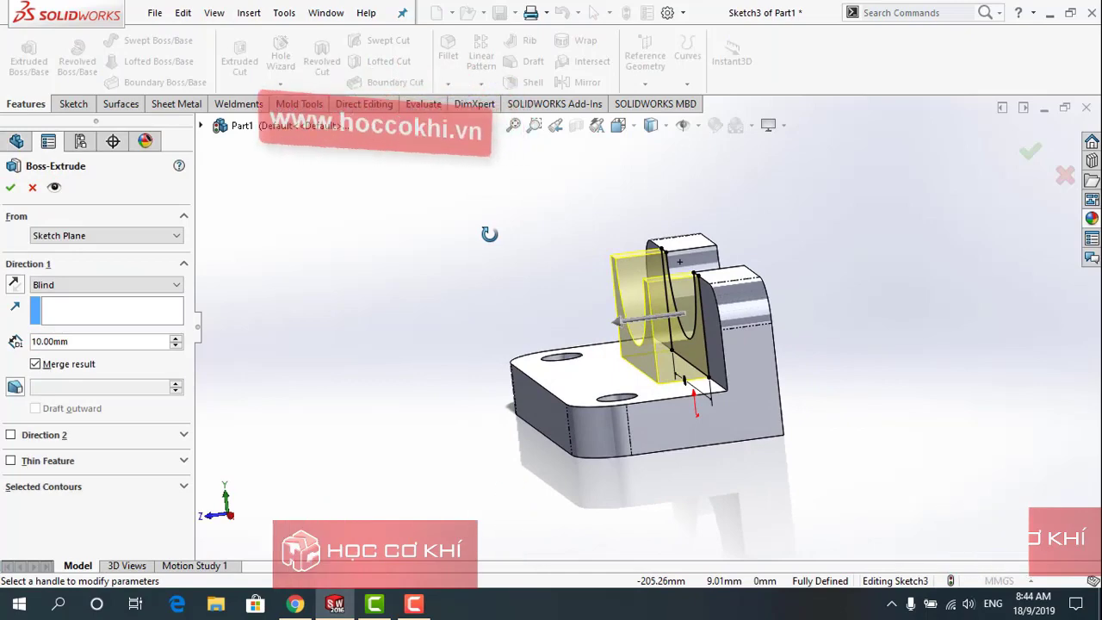
key(alt+Tab)
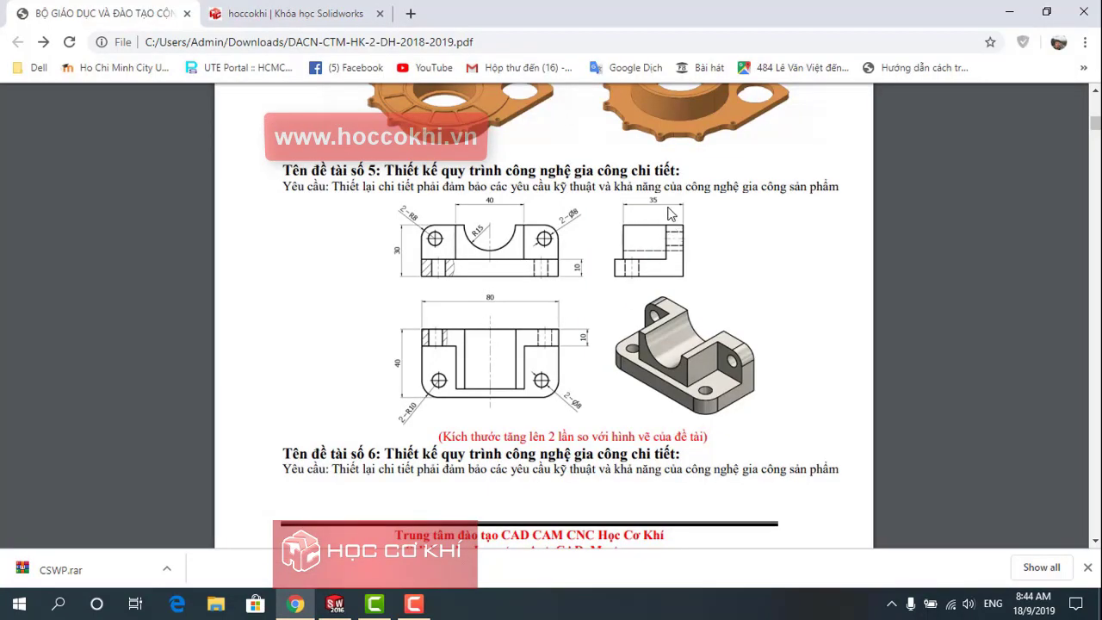
key(alt+Tab)
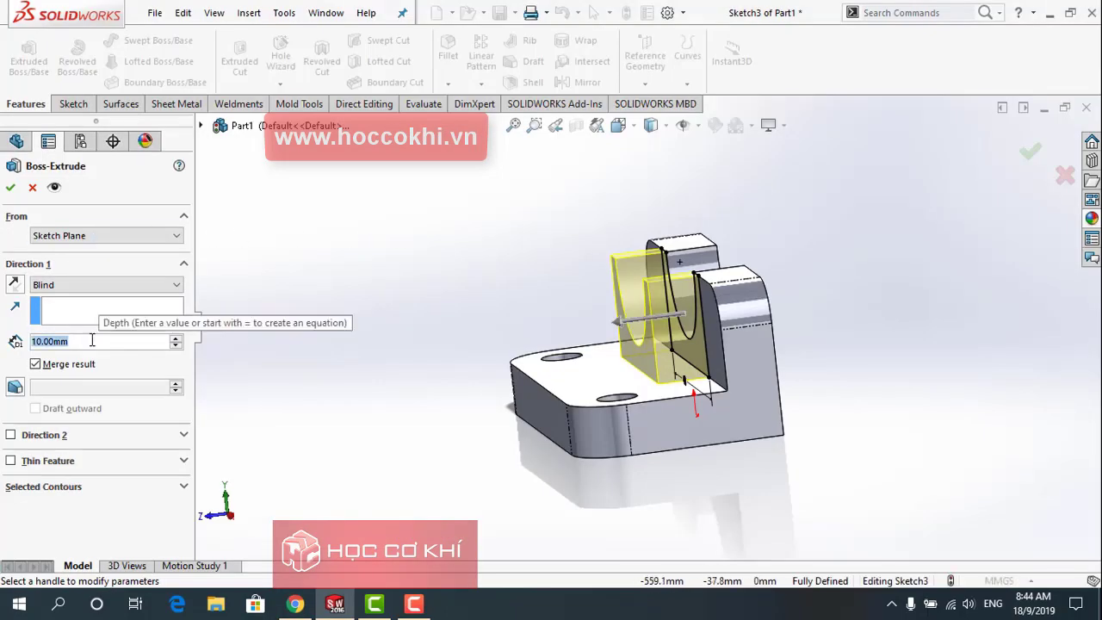
text(25)
key(Return)
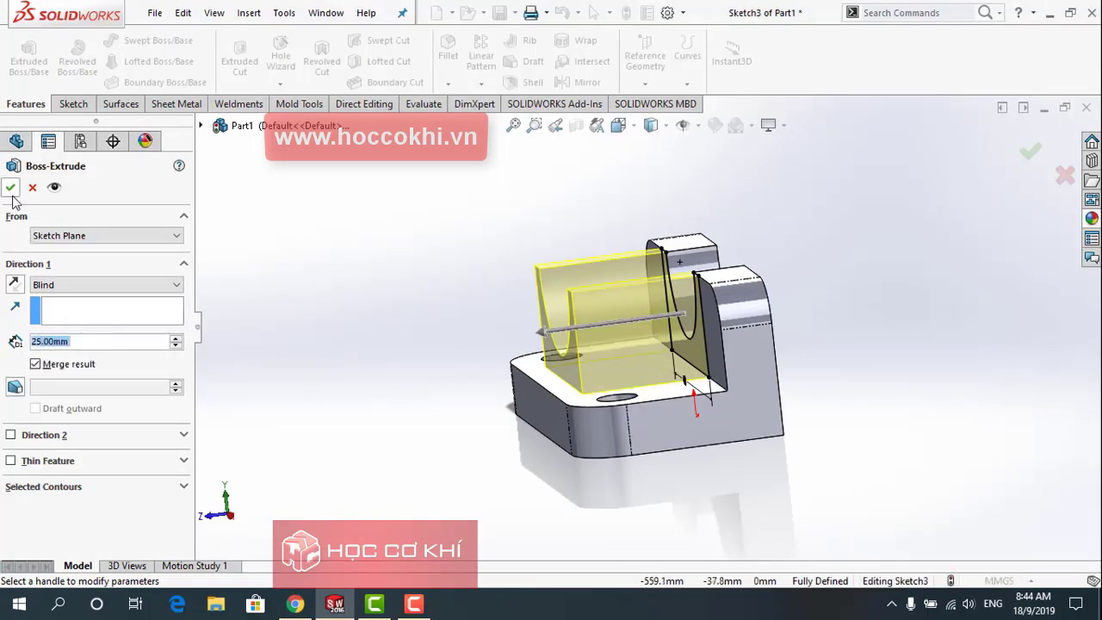
click(11, 188)
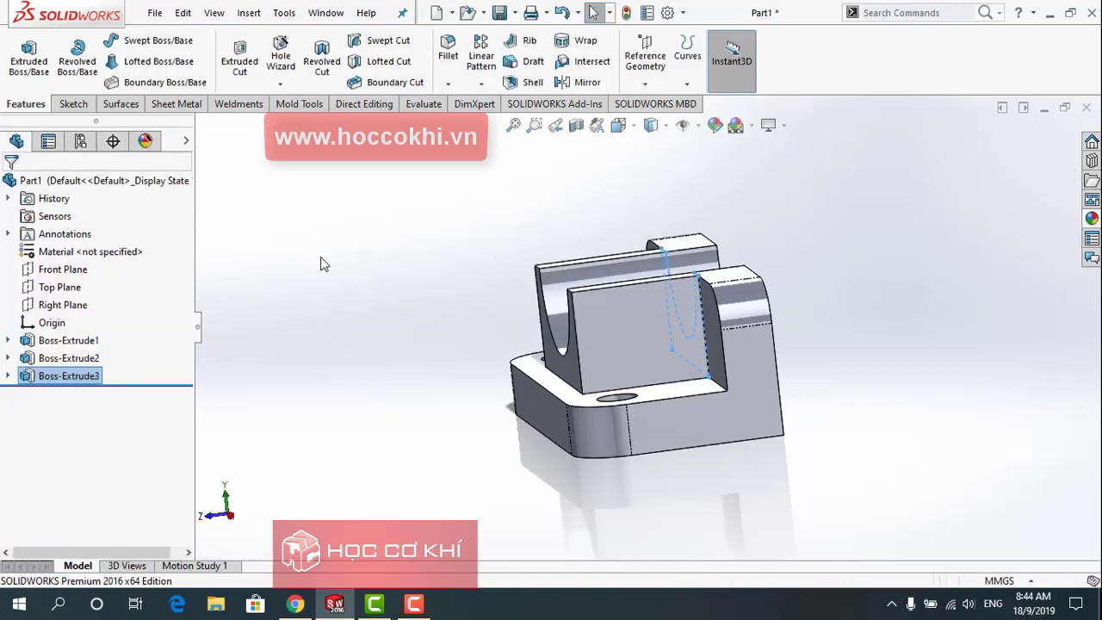
mouse_move(323, 264)
middle_down()
mouse_move(382, 276)
mouse_move(455, 313)
middle_up()
- Reopen Sketch2 and draw two circles at the R8 corner arc centres
key(alt+Tab)
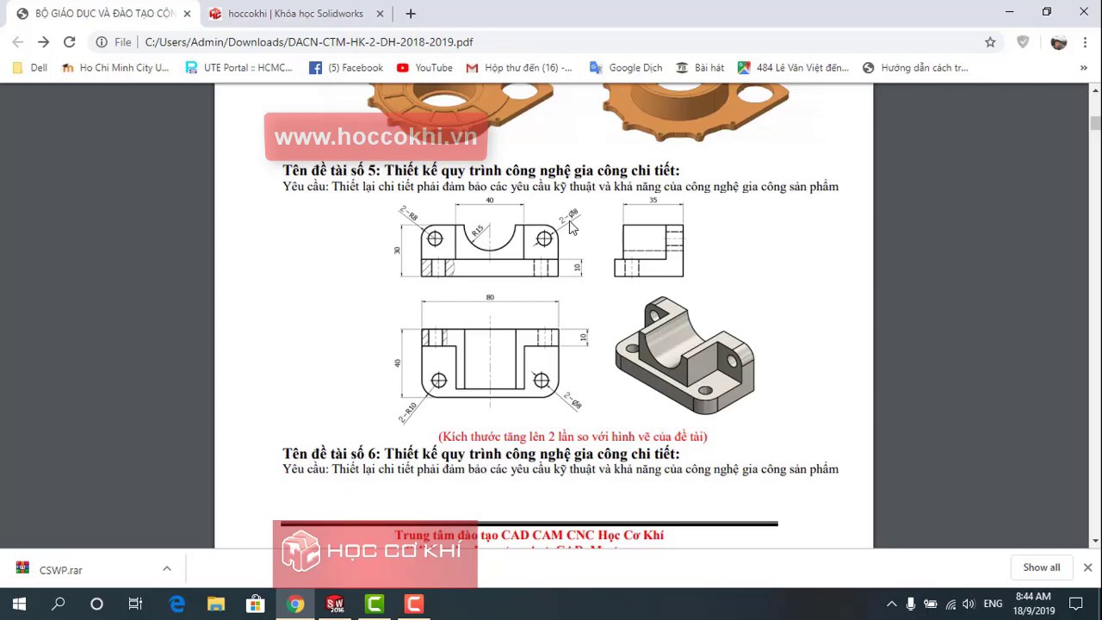
key(alt+Tab)
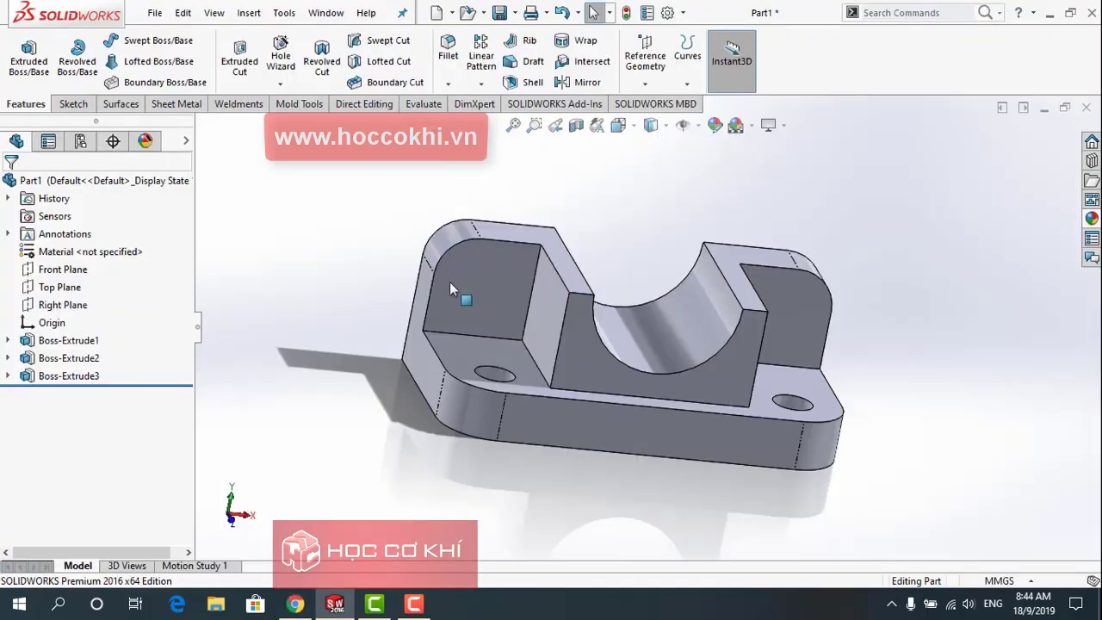
click(7, 358)
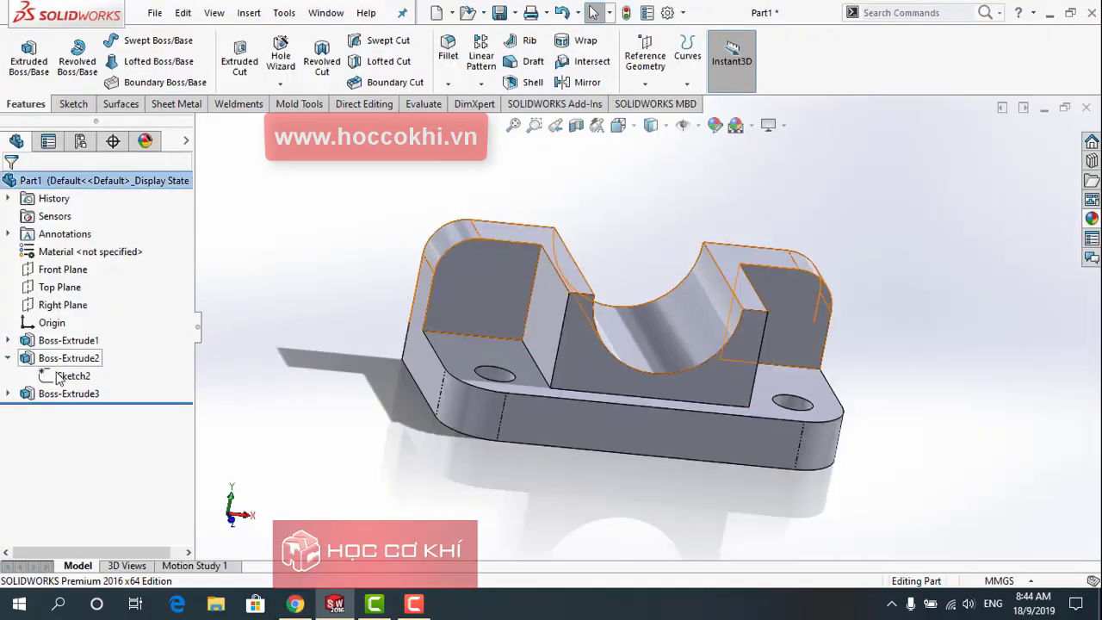
click(62, 376)
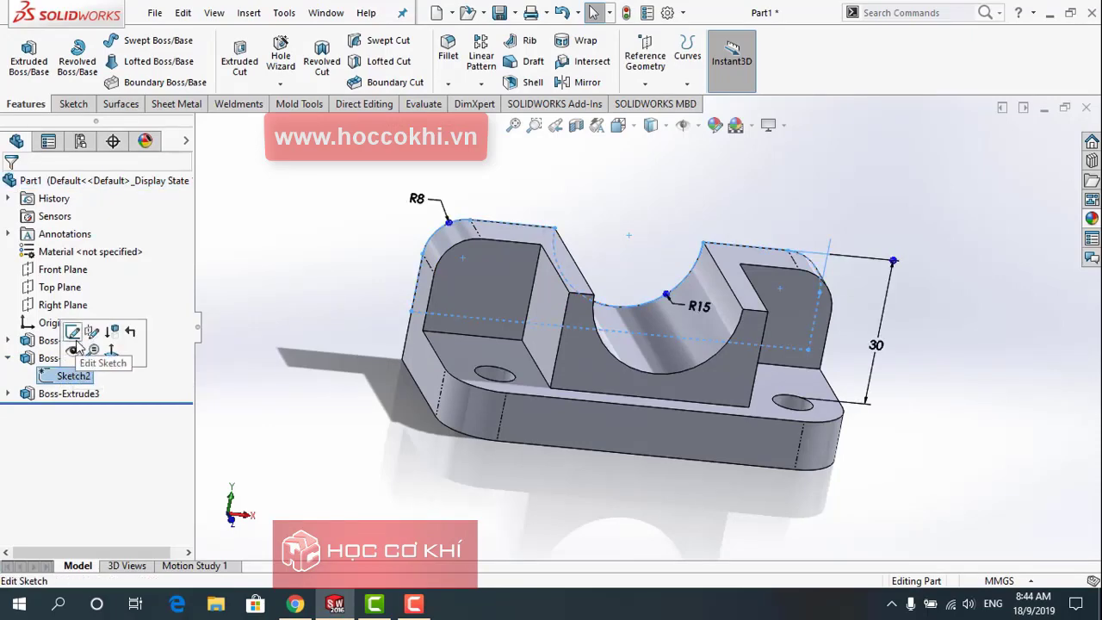
click(73, 332)
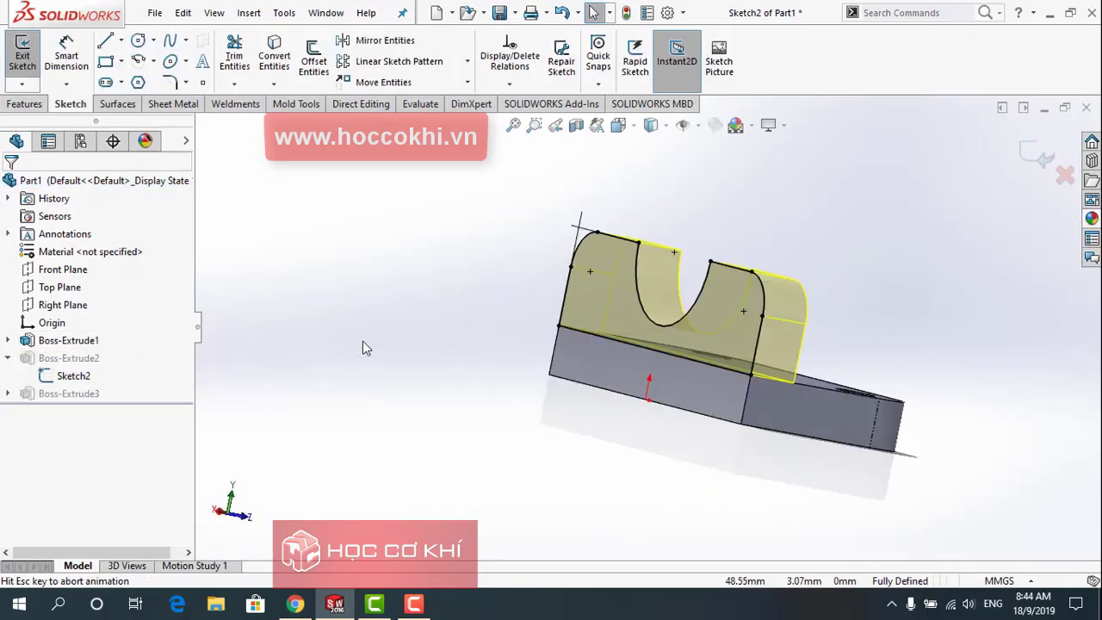
click(137, 40)
click(513, 304)
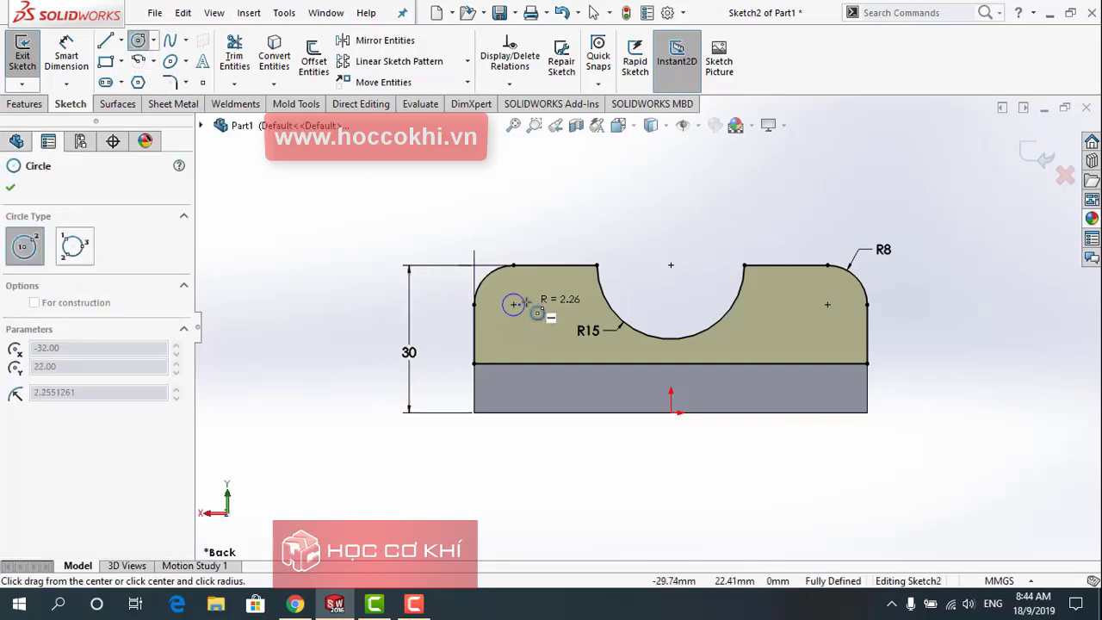
click(535, 304)
click(827, 304)
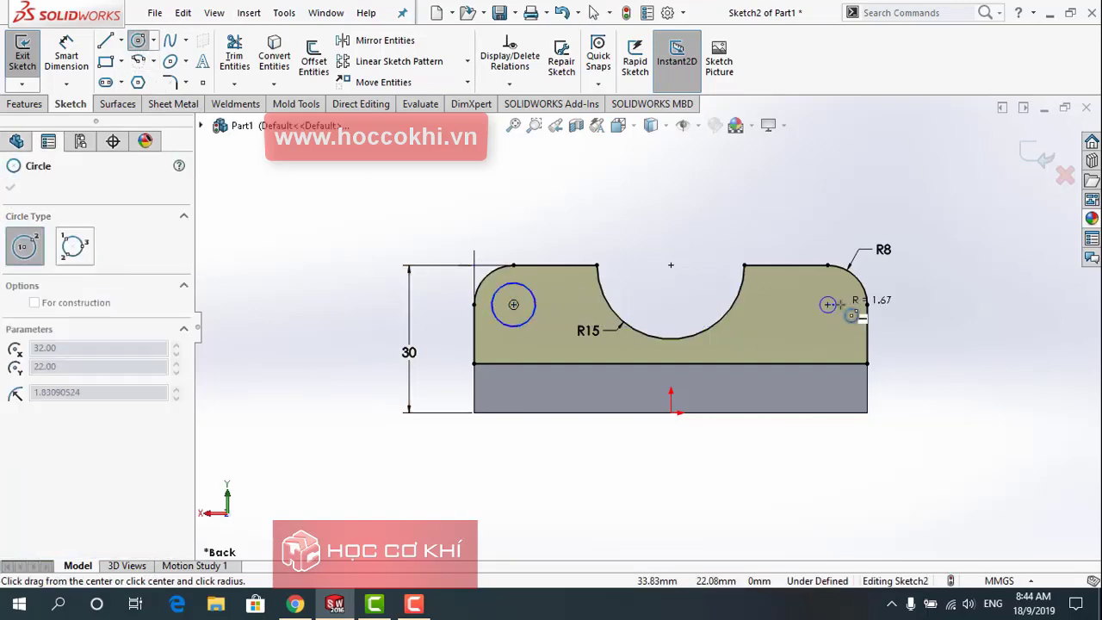
click(846, 308)
key(Escape)
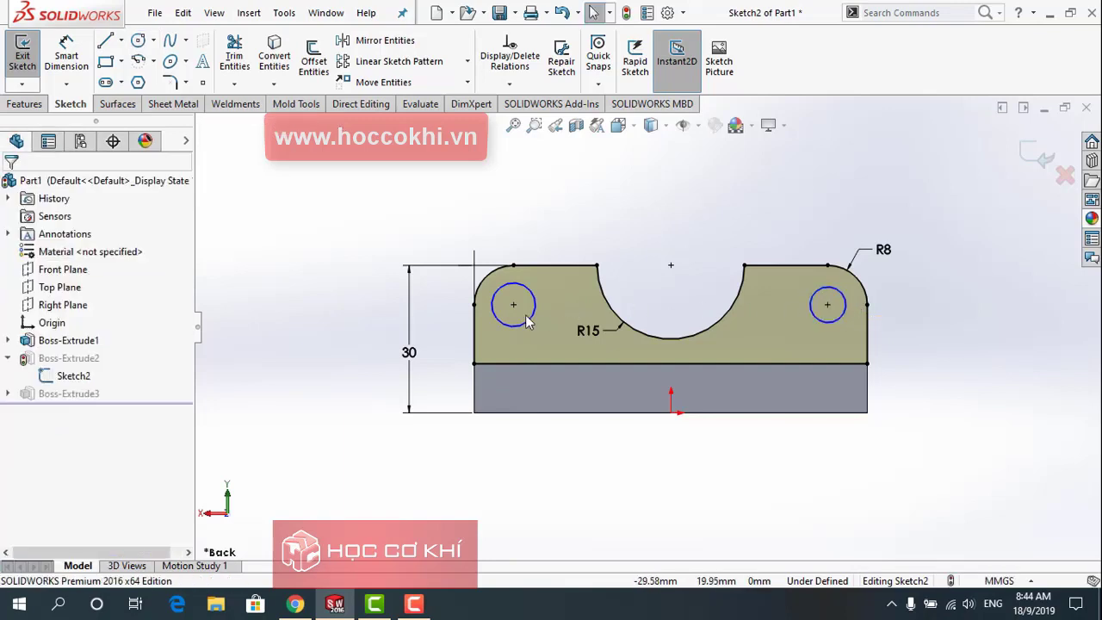
- Make the two circles equal, dimension one to Ø8, and exit the sketch
click(527, 322)
ctrl+click(817, 319)
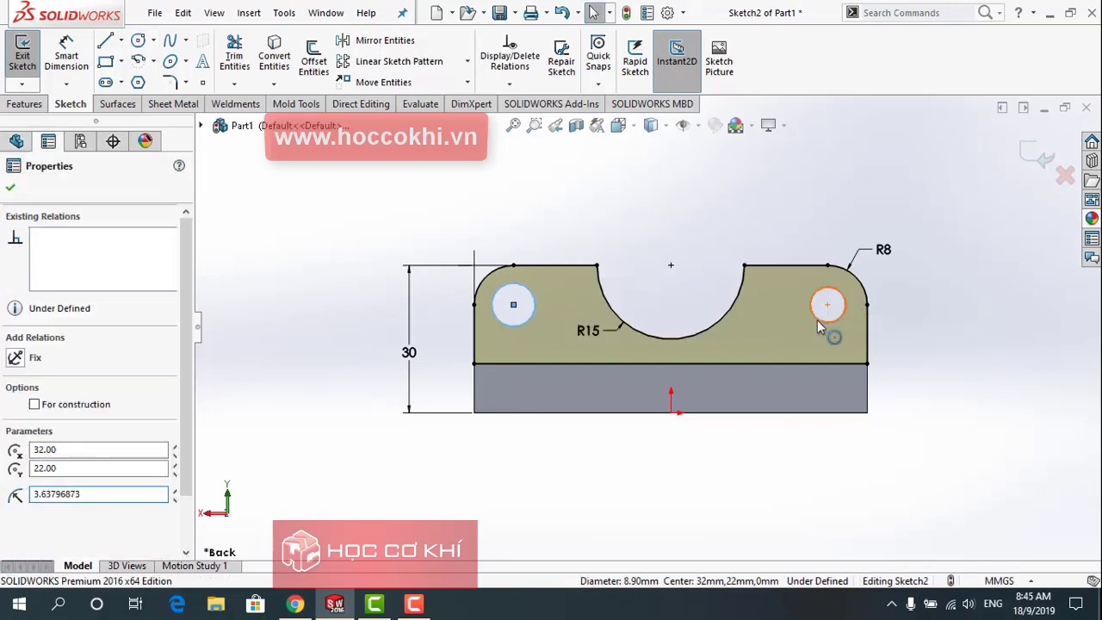
click(920, 267)
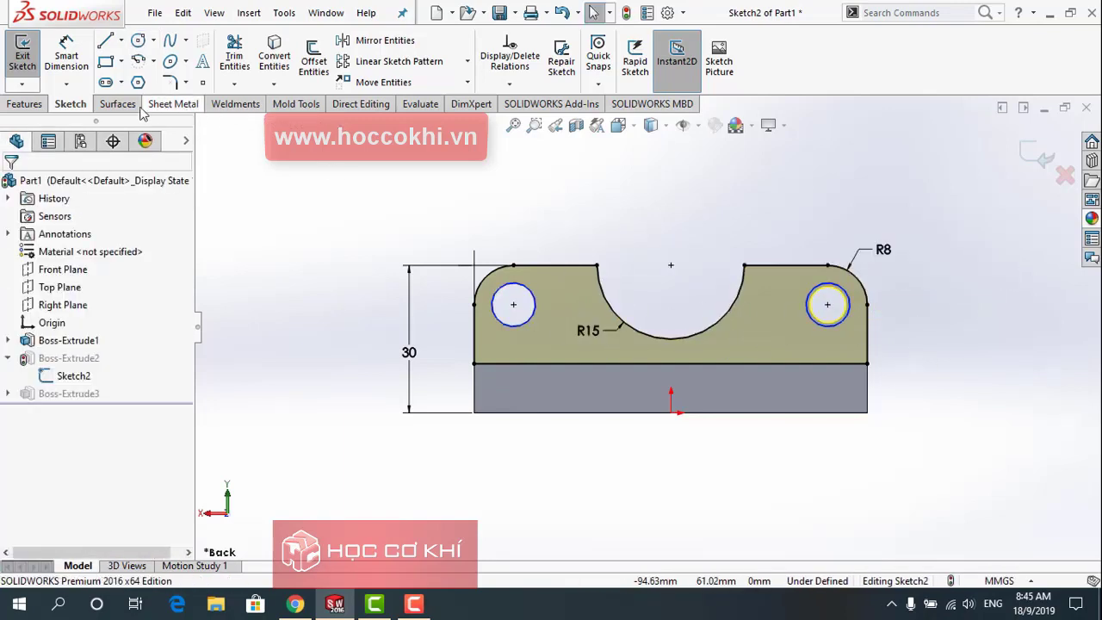
click(89, 55)
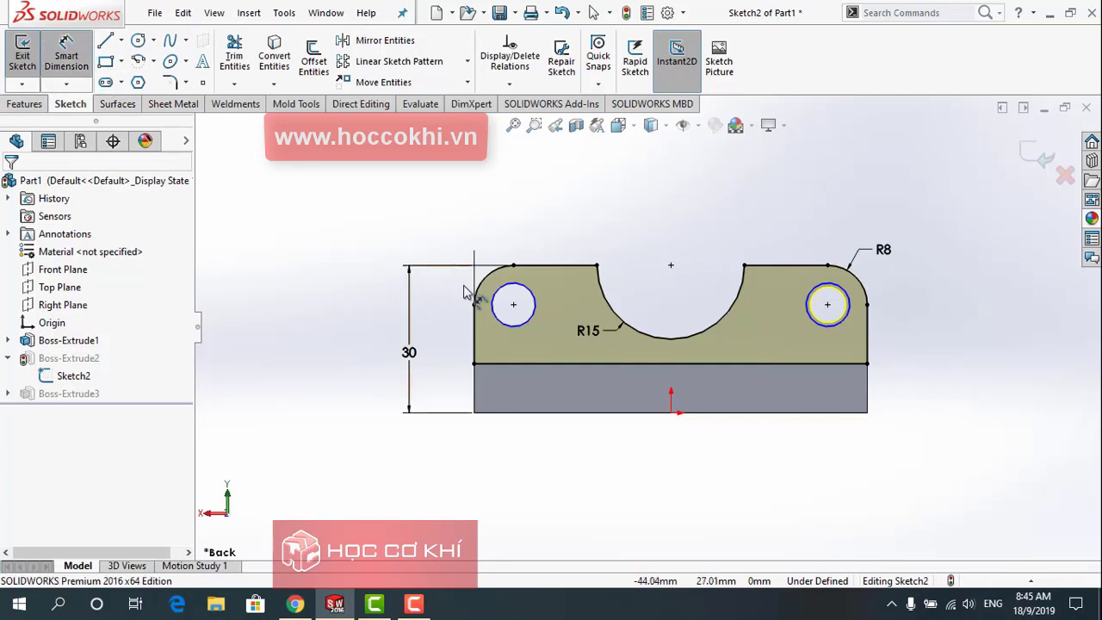
click(524, 287)
click(542, 237)
text(8.90165048mm)
key(Return)
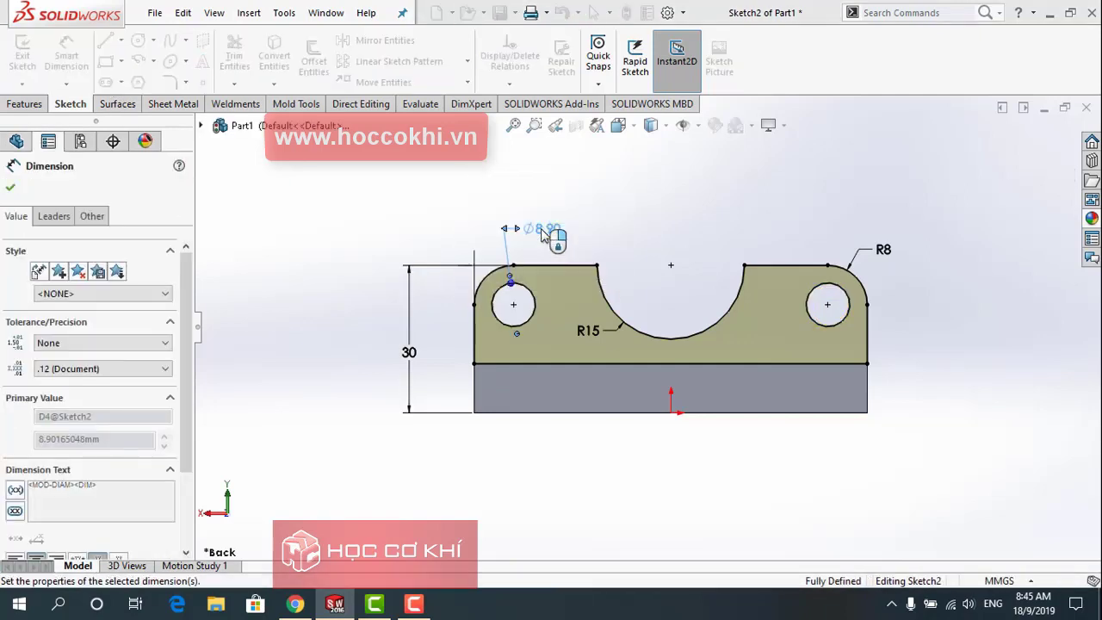
click(11, 189)
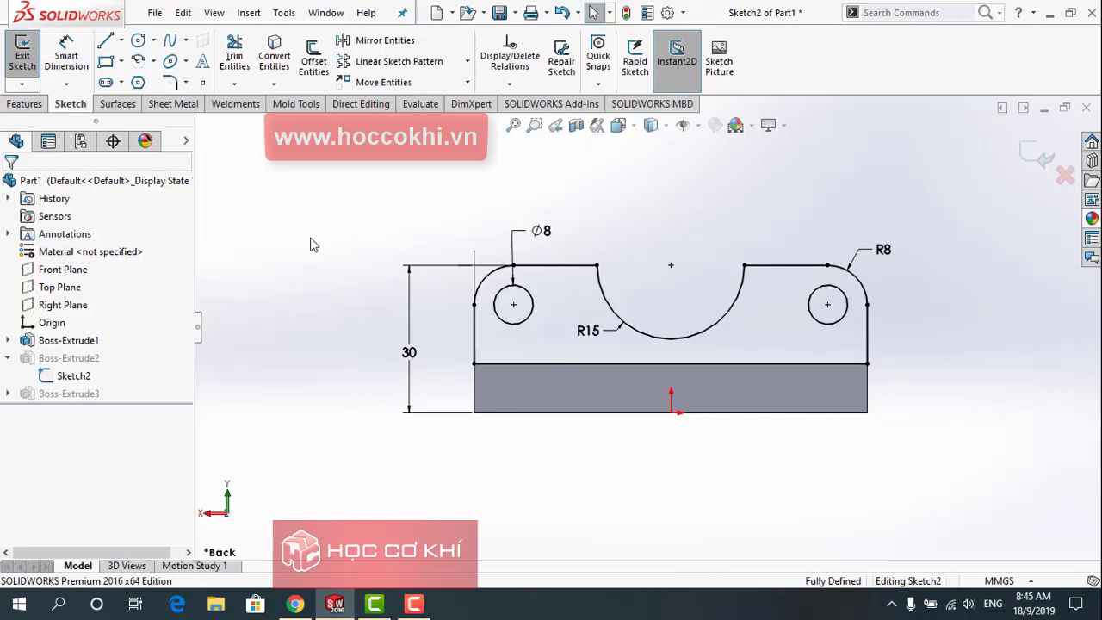
click(1031, 166)
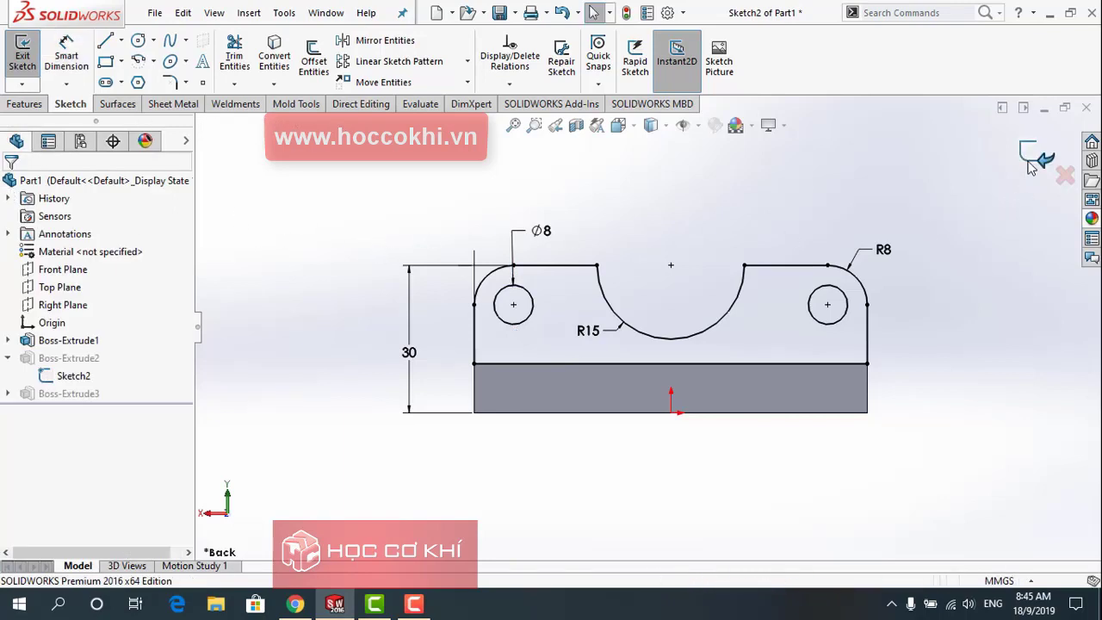
- Drag an Appearances > Metal > Aluminum swatch onto the part in isometric view
key(ctrl+7)
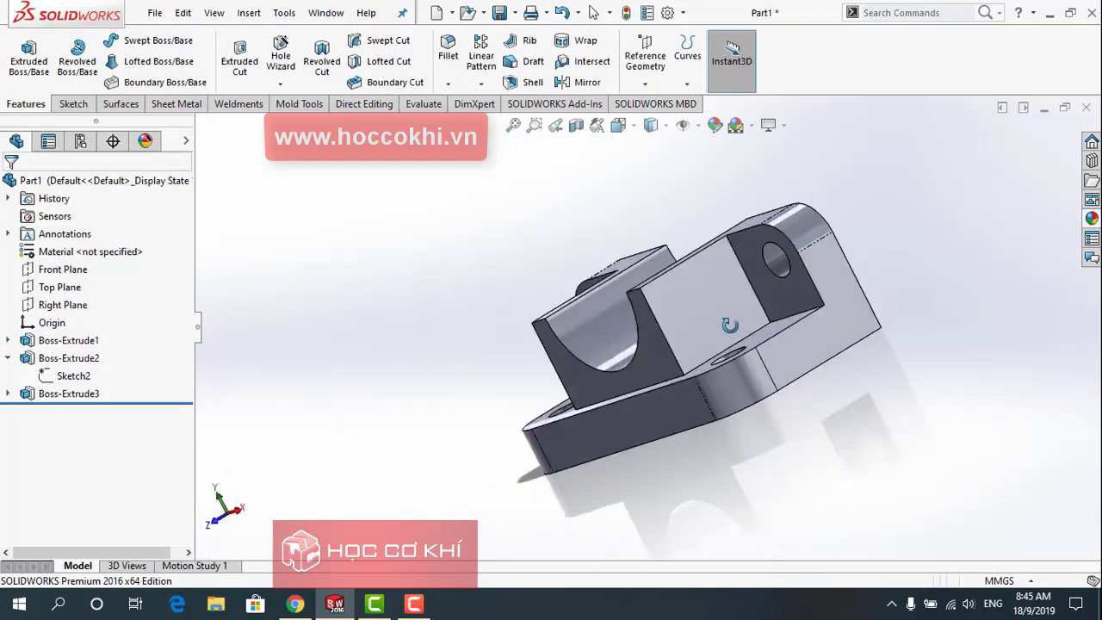
key(f)
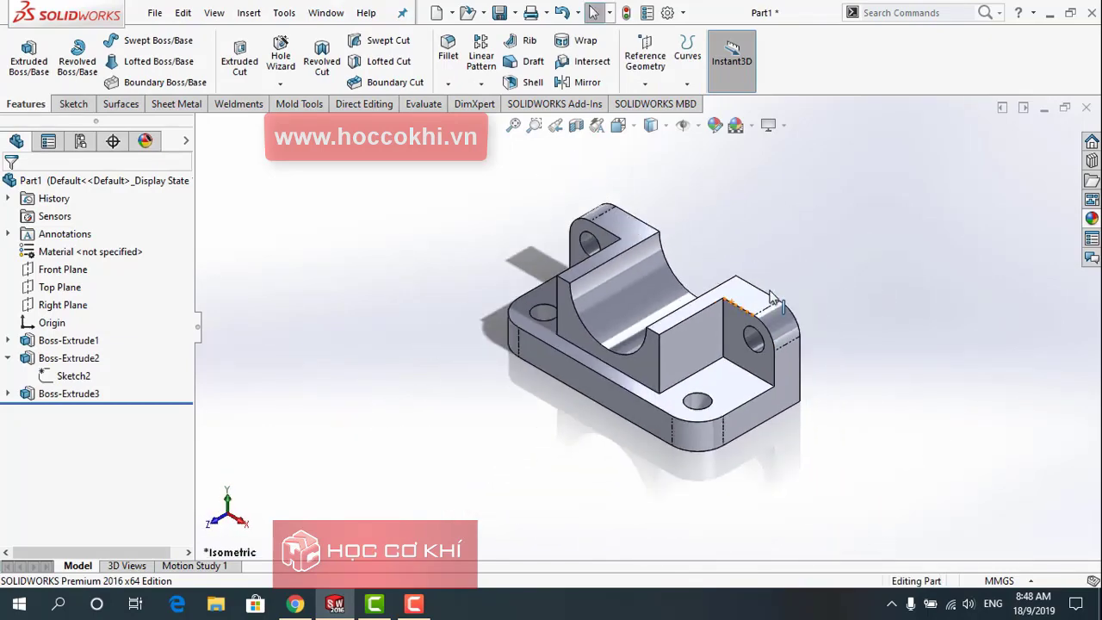
scroll(779, 318, down, 2)
mouse_move(693, 311)
middle_down()
mouse_move(741, 430)
mouse_move(757, 422)
middle_up()
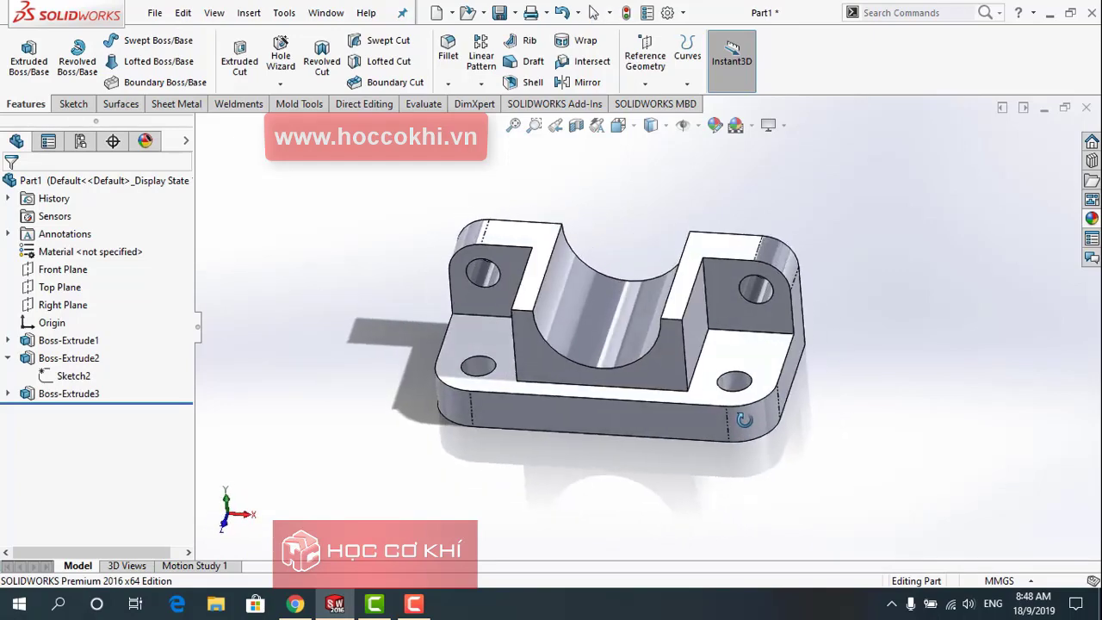
click(1092, 219)
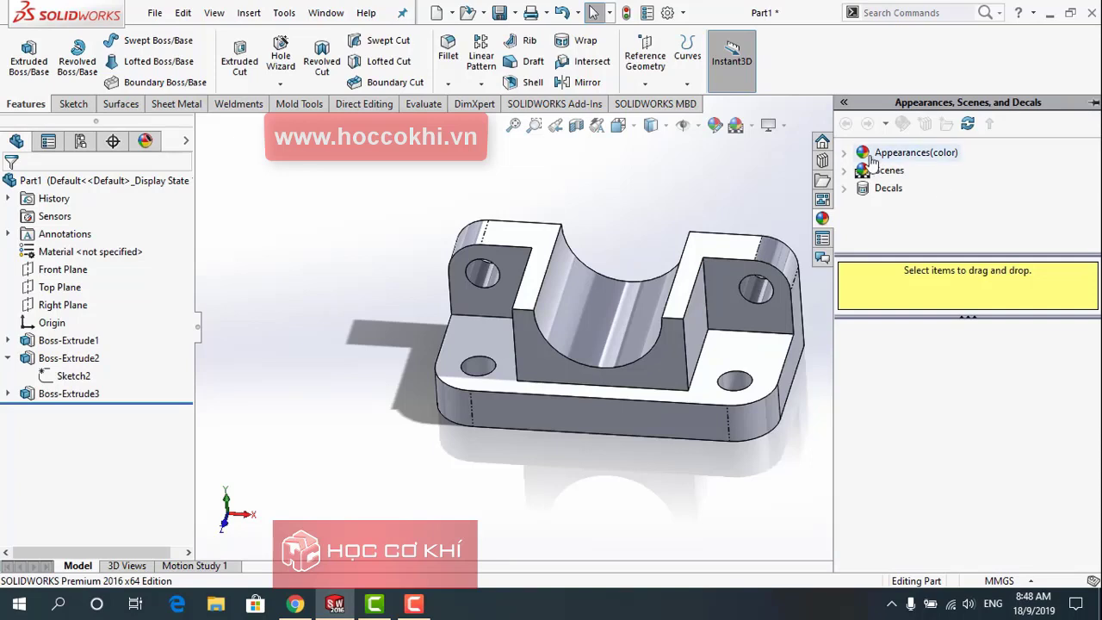
click(861, 154)
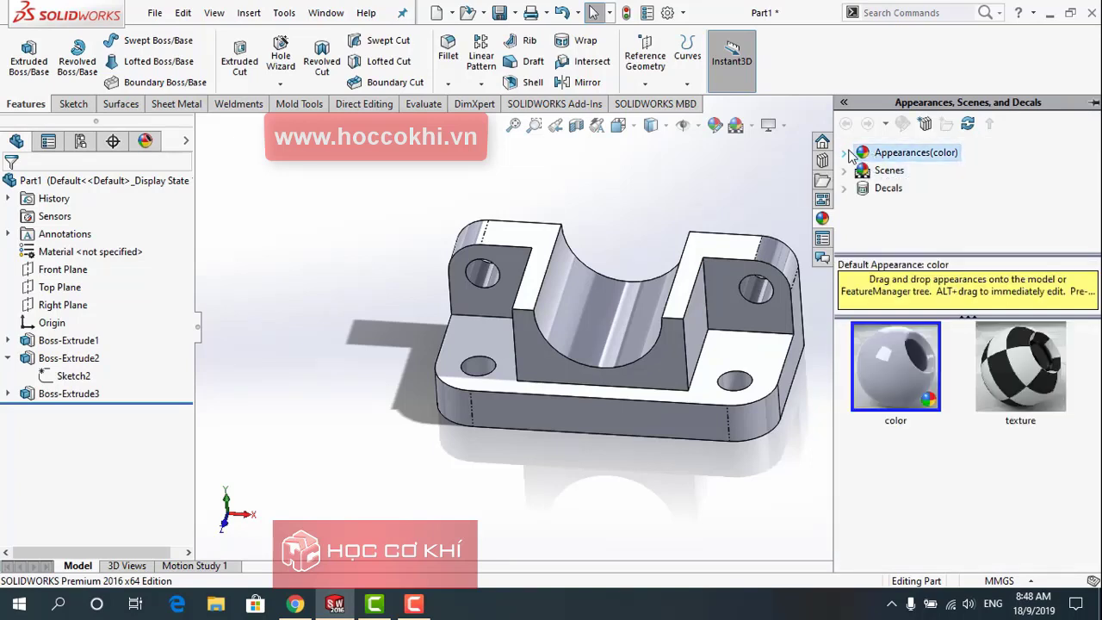
click(844, 153)
click(863, 187)
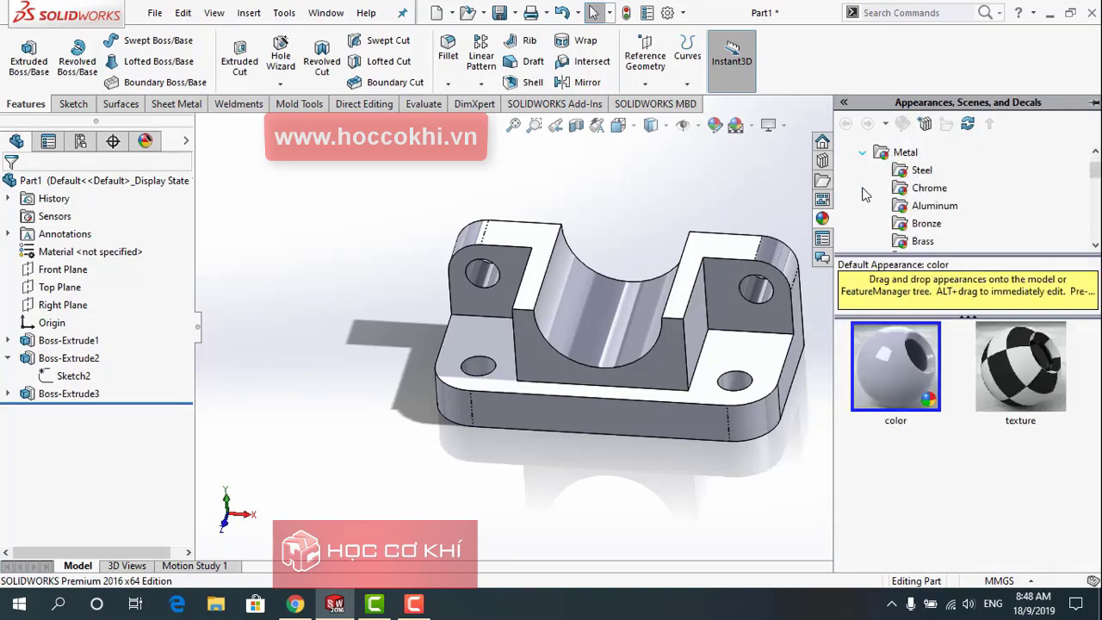
click(910, 210)
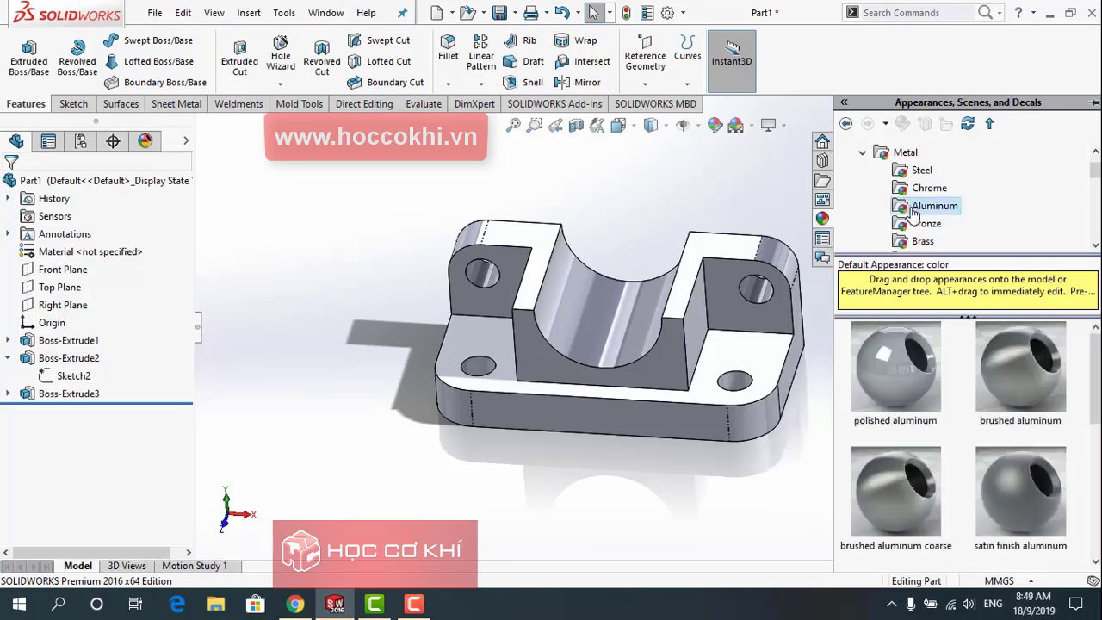
scroll(988, 383, down, 1)
scroll(988, 383, down, 1)
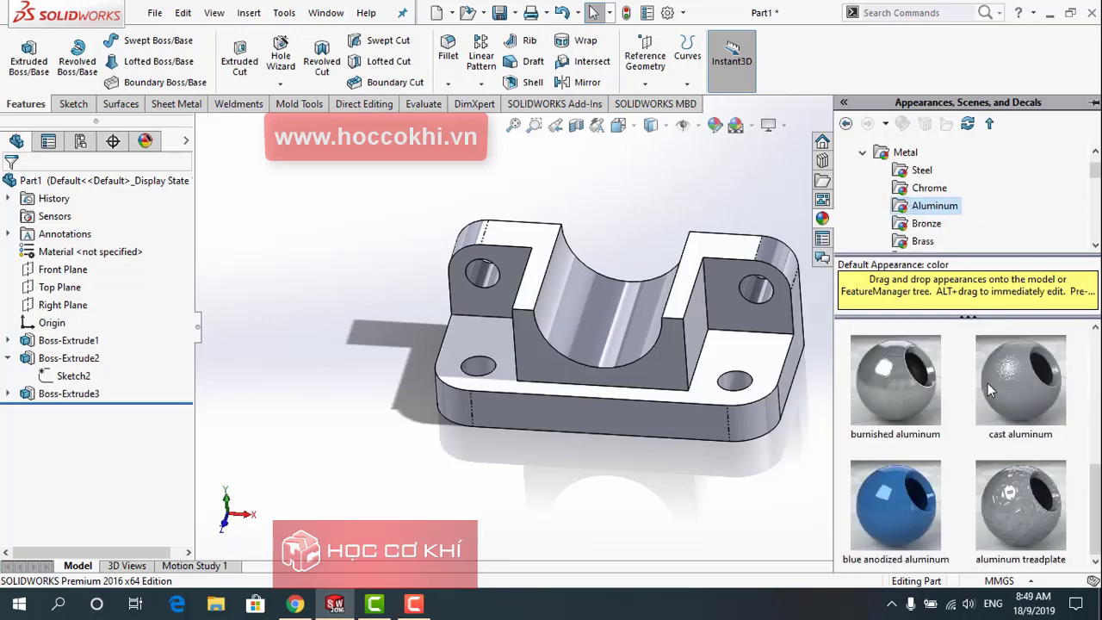
scroll(990, 388, up, 1)
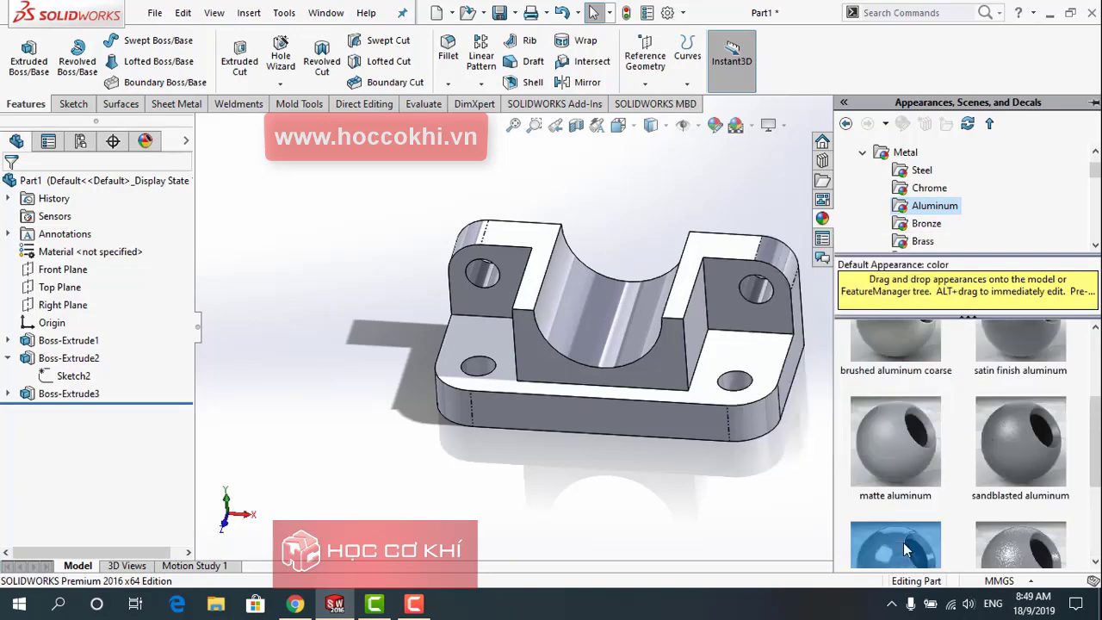
drag(1005, 425, 584, 320)
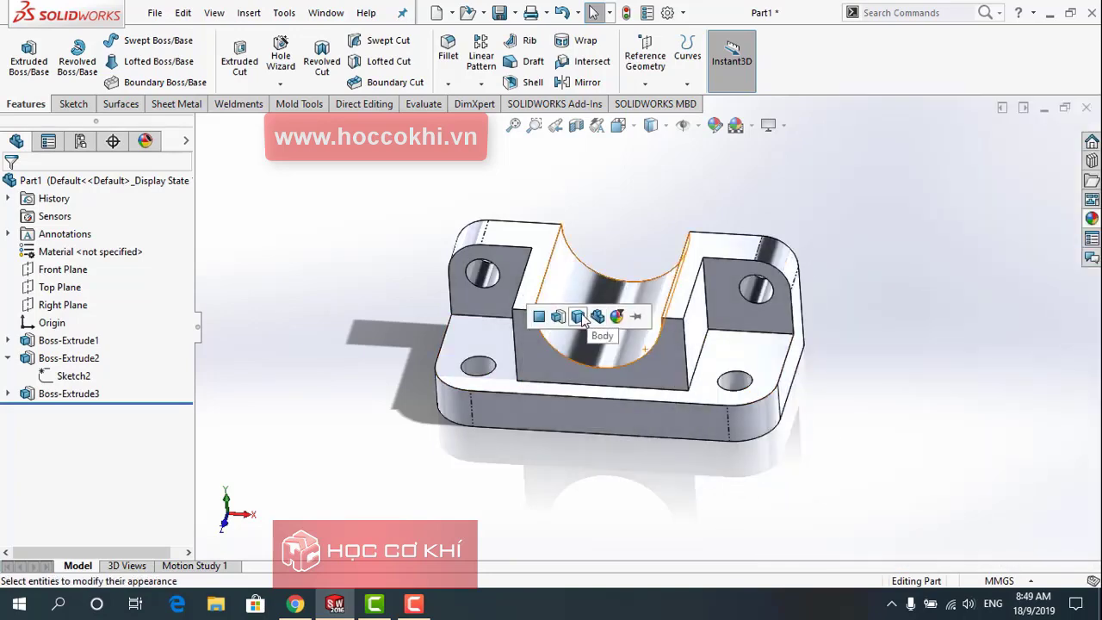
- Apply the aluminum appearance to the whole Body and orbit to inspect the finish
click(583, 320)
mouse_move(865, 358)
middle_down()
mouse_move(780, 488)
mouse_move(647, 470)
mouse_move(652, 392)
mouse_move(817, 370)
mouse_move(942, 408)
mouse_move(907, 322)
mouse_move(864, 288)
mouse_move(723, 387)
mouse_move(716, 428)
mouse_move(757, 304)
mouse_move(851, 320)
mouse_move(741, 344)
mouse_move(723, 338)
mouse_move(677, 361)
mouse_move(610, 445)
mouse_move(686, 411)
middle_up()
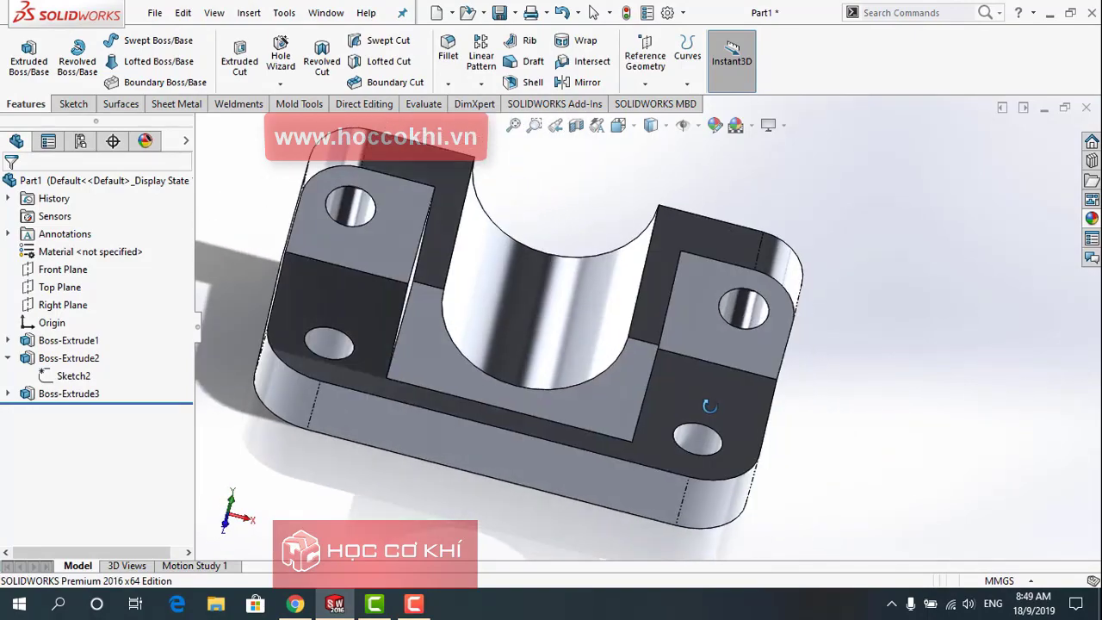
middle_drag(539, 322, 496, 299)
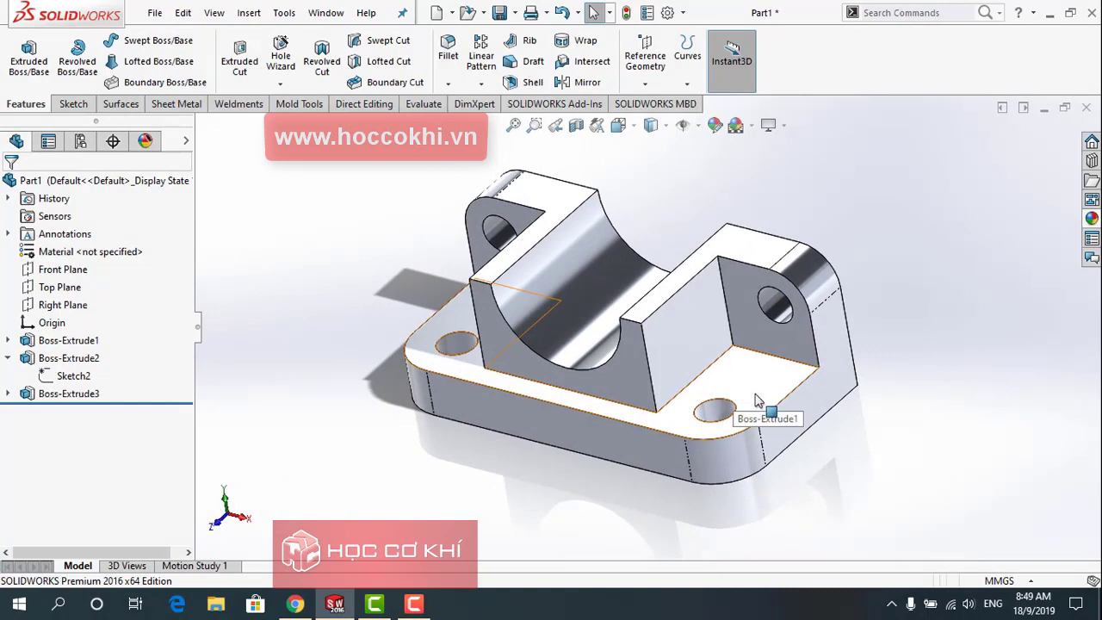
- Stop the Camtasia Recorder screen capture
click(417, 607)
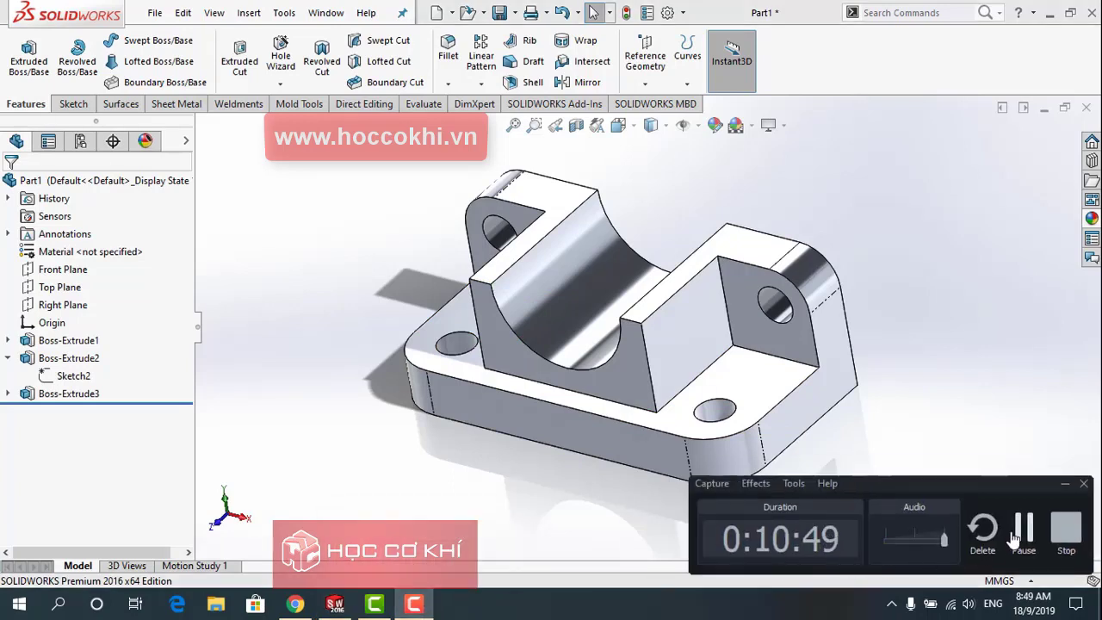
click(1065, 527)
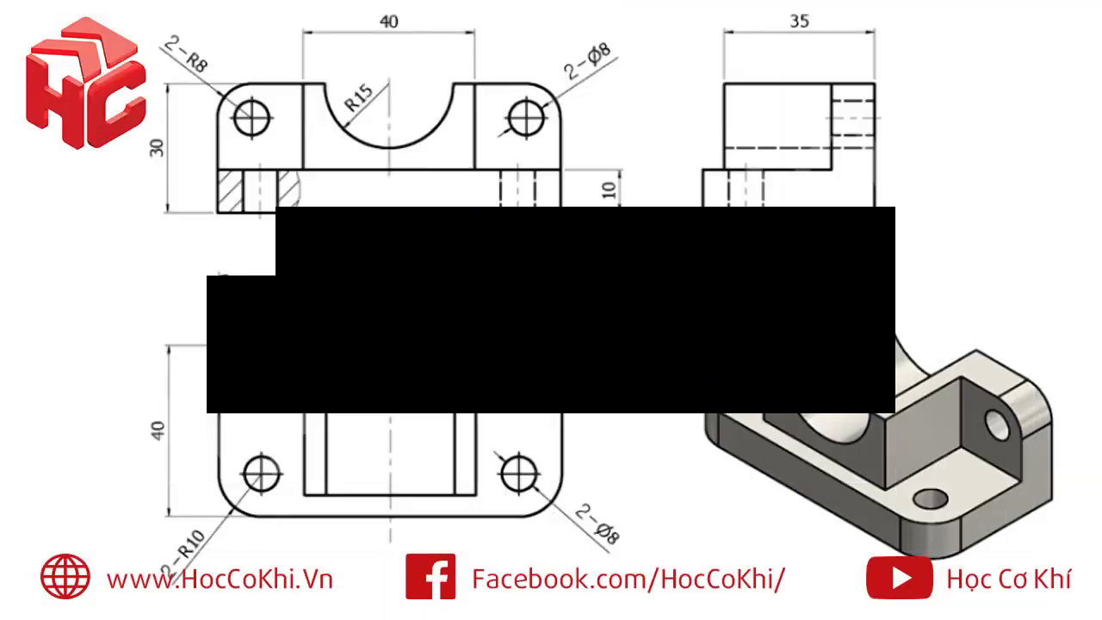